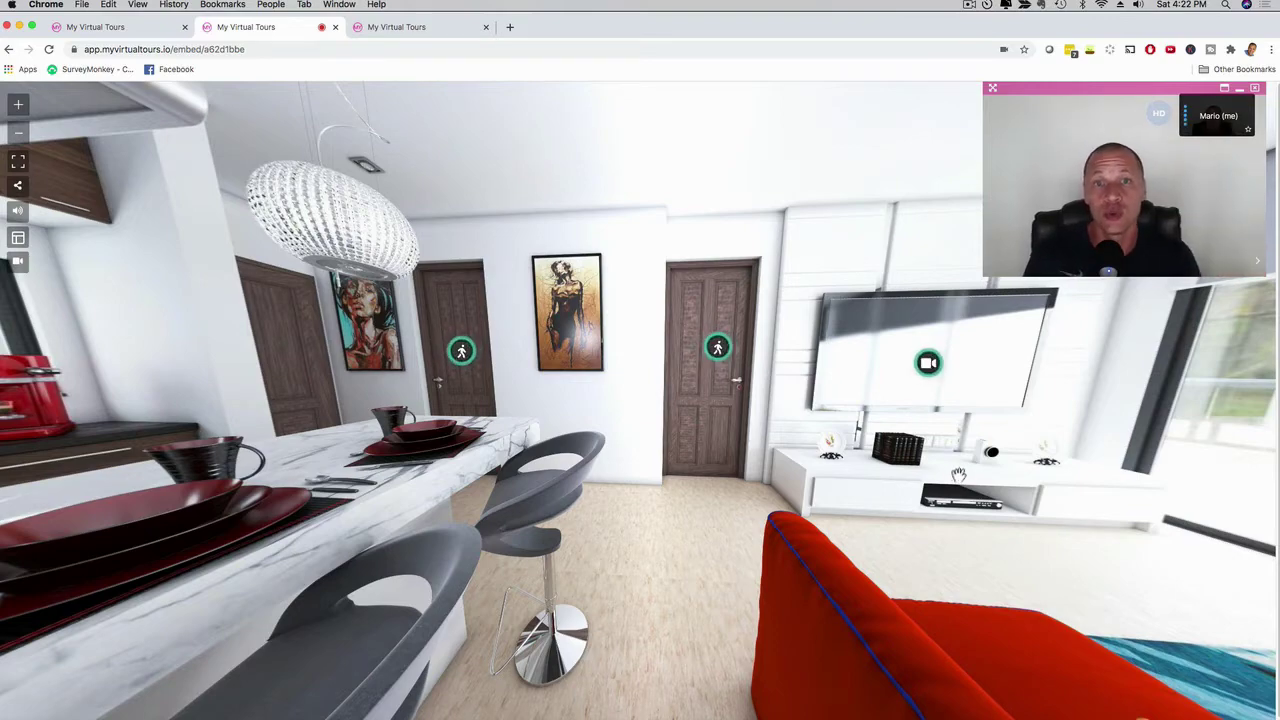
Look around the tour's living room and dining area, and end the live video call
left_click_drag(631, 446, 1038, 455)
left_click_drag(1154, 440, 767, 422)
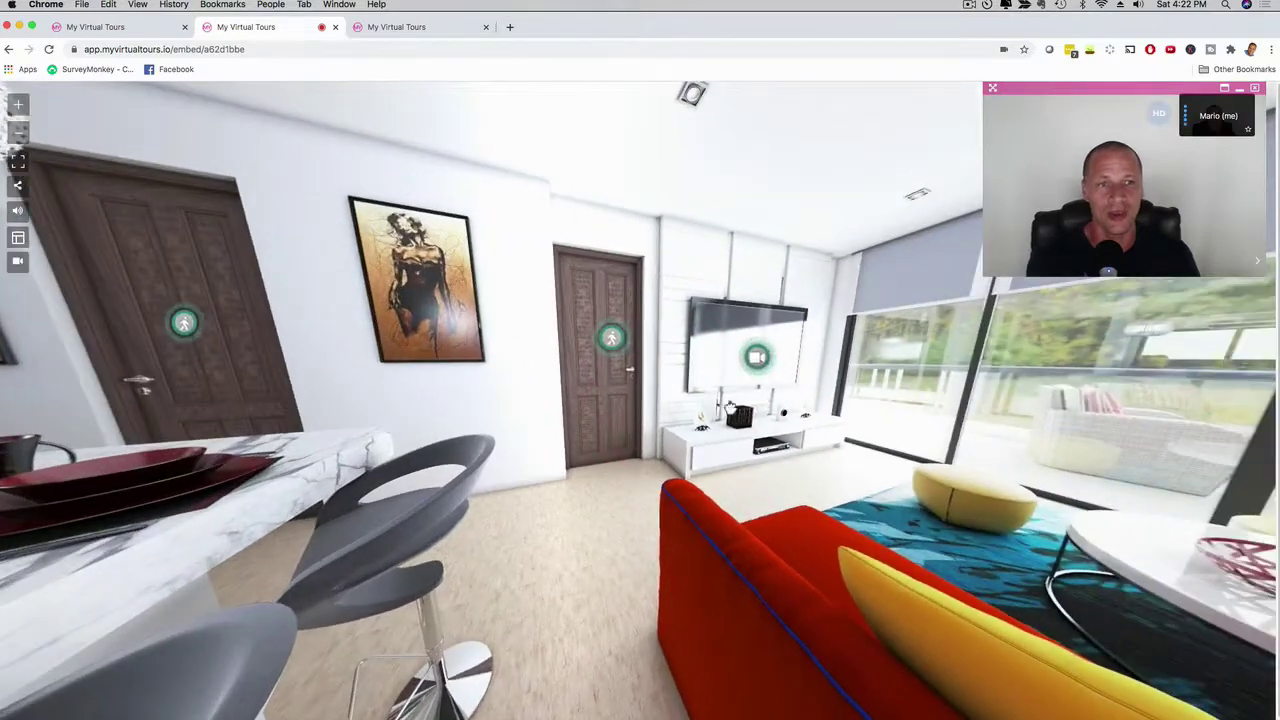
left_click(736, 392)
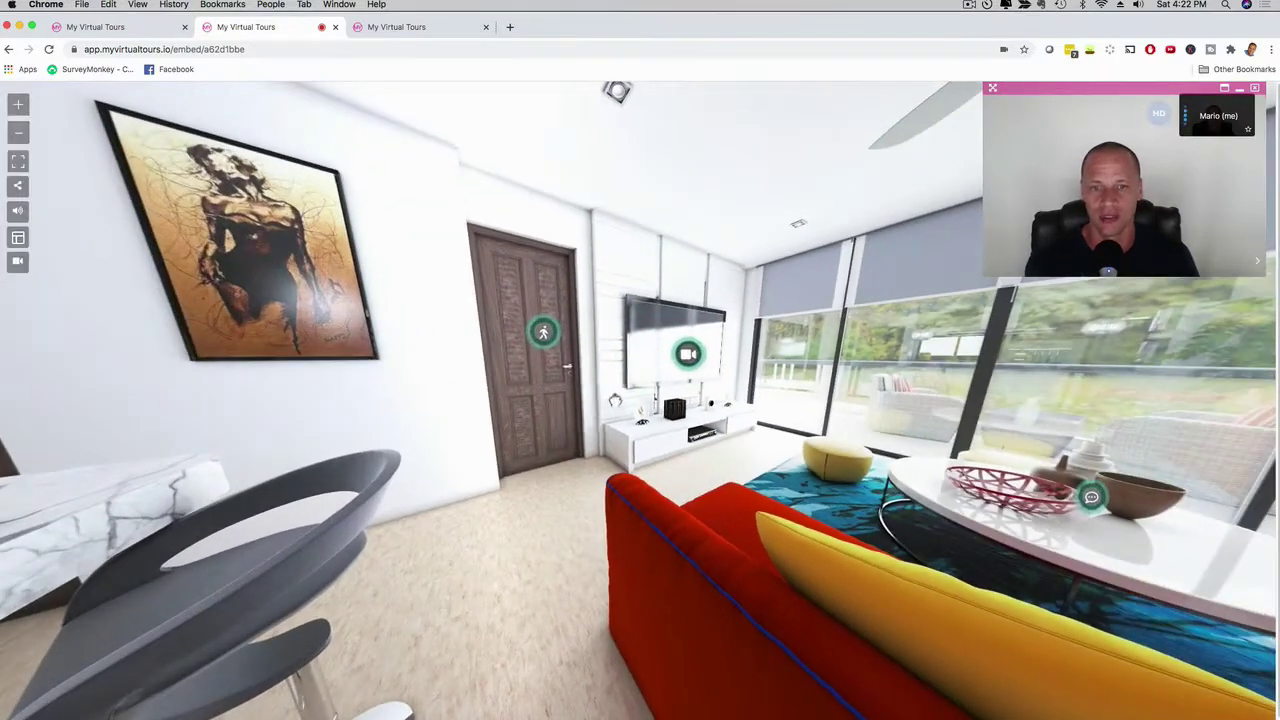
left_click(614, 398)
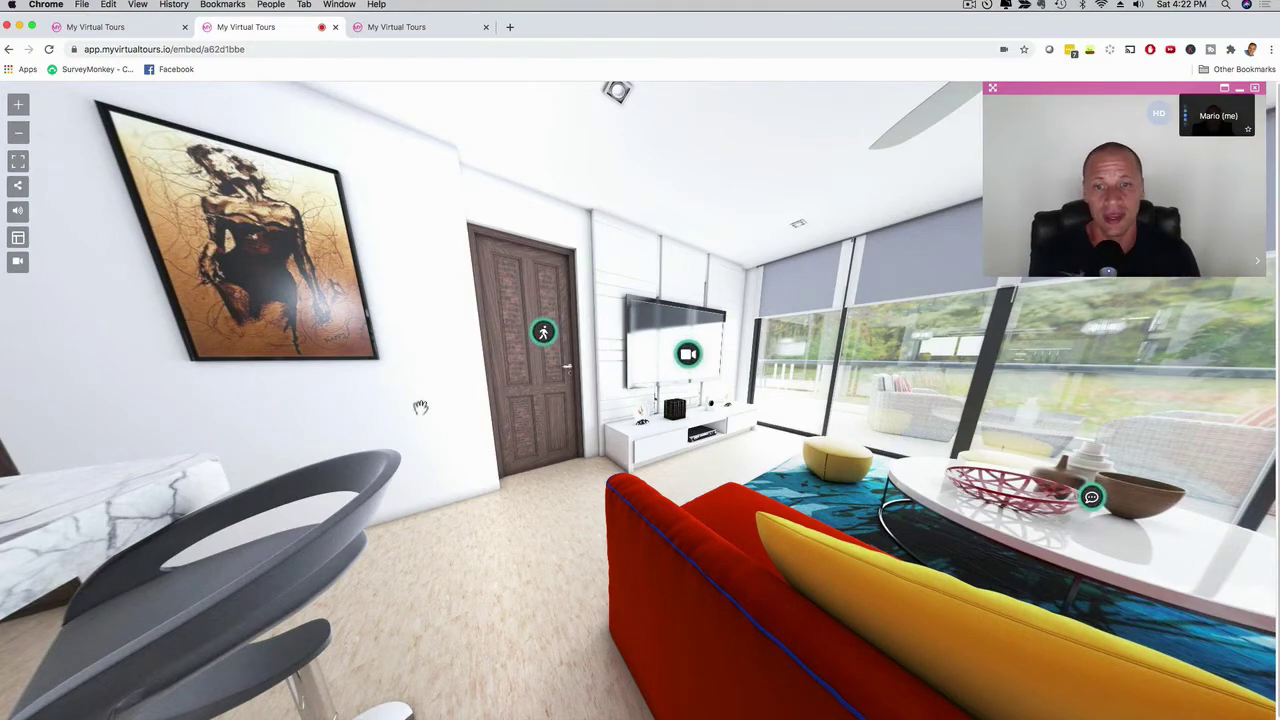
left_click_drag(408, 405, 510, 405)
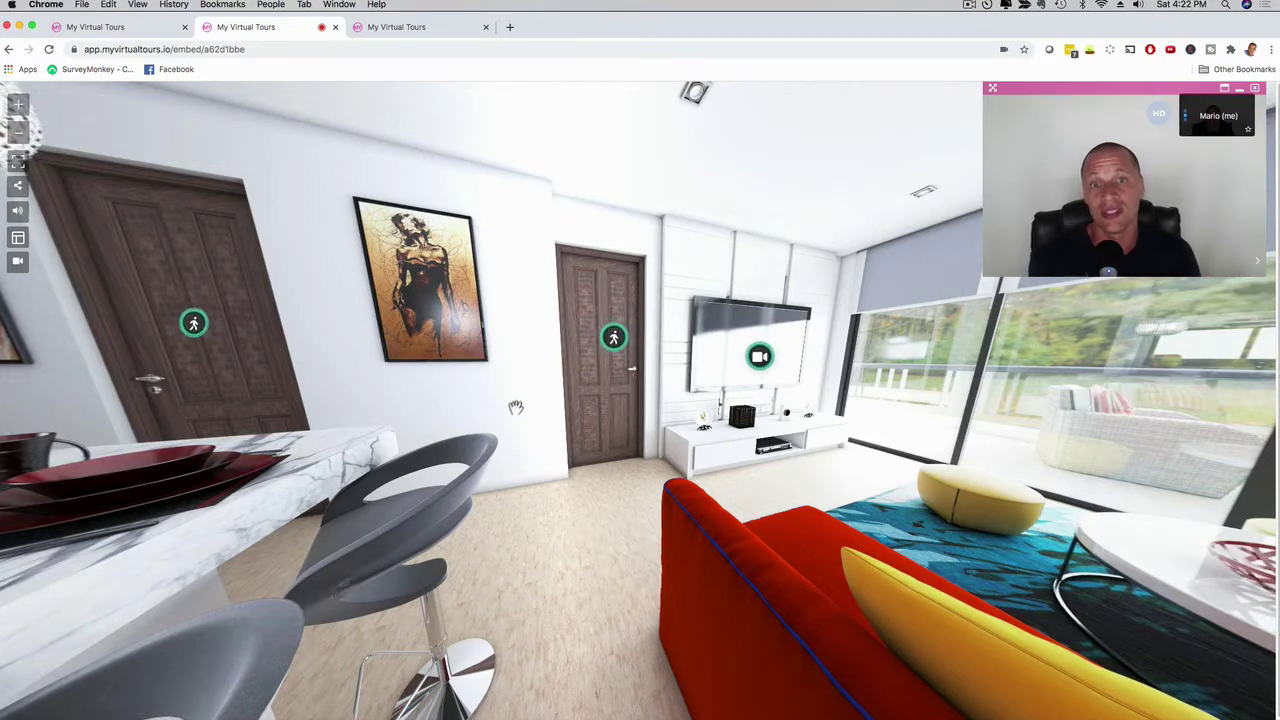
left_click_drag(549, 394, 663, 403)
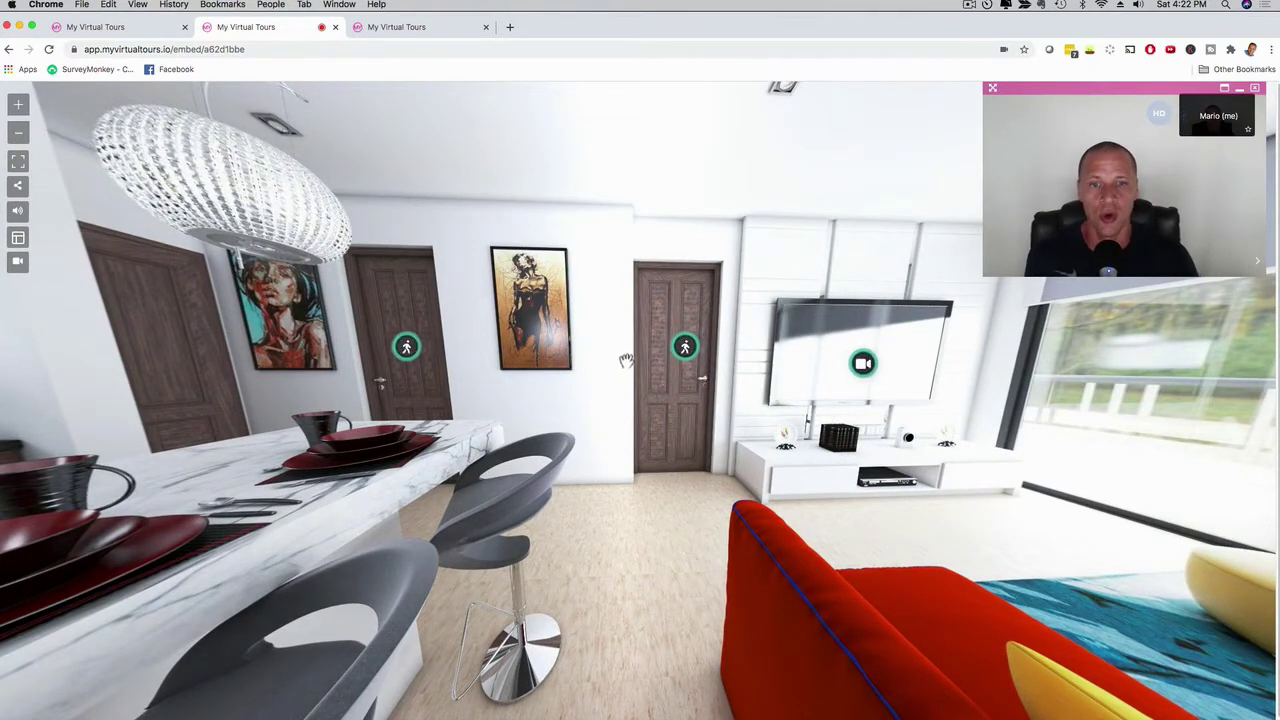
left_click_drag(656, 400, 600, 458)
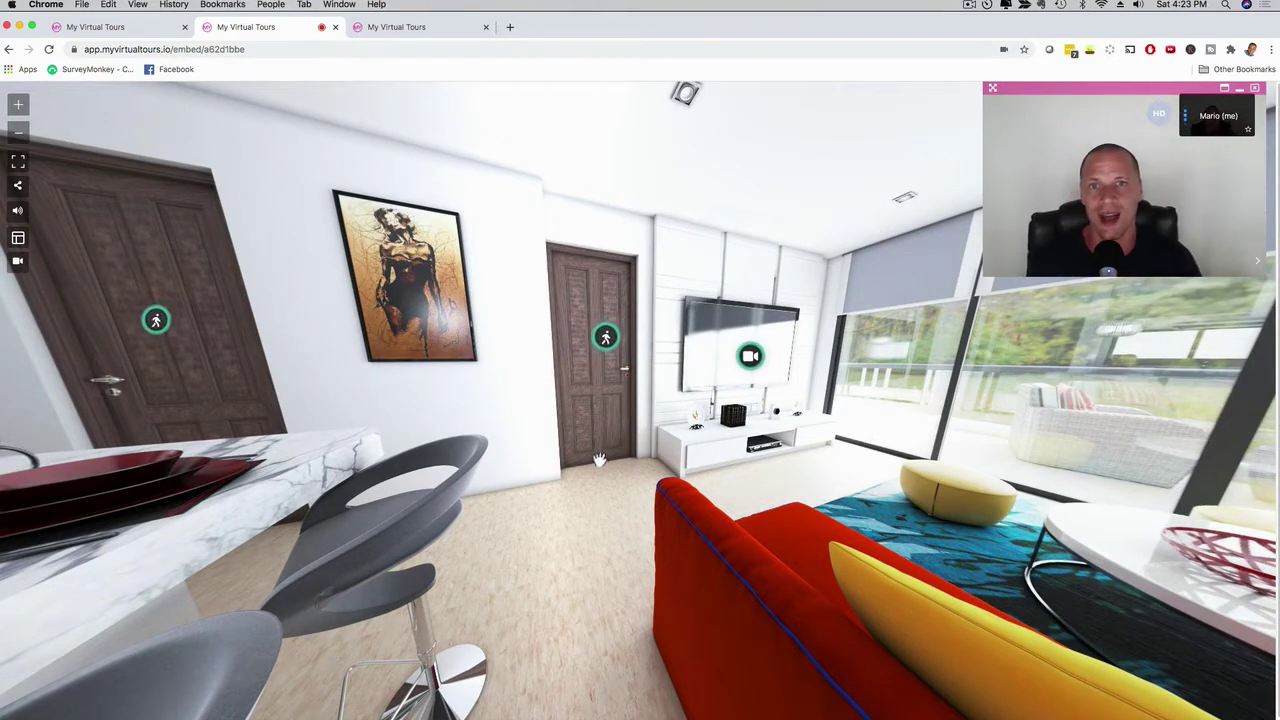
mouse_move(1108, 222)
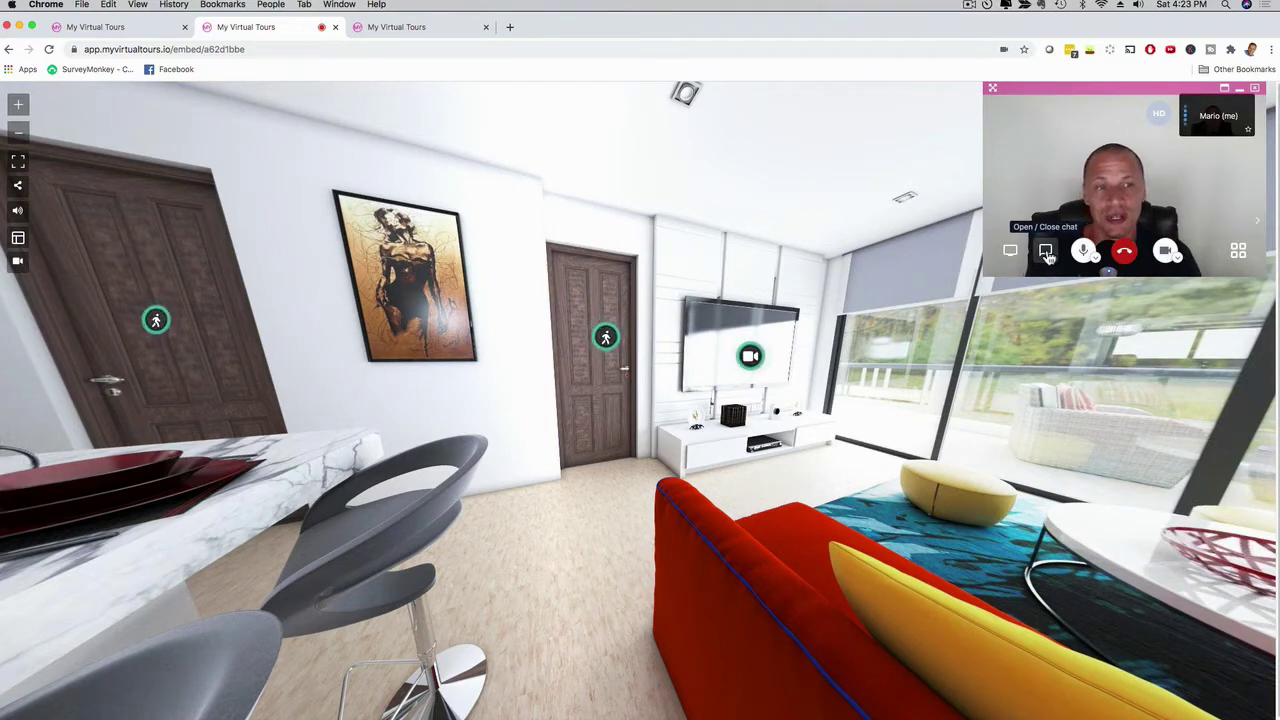
left_click(1122, 252)
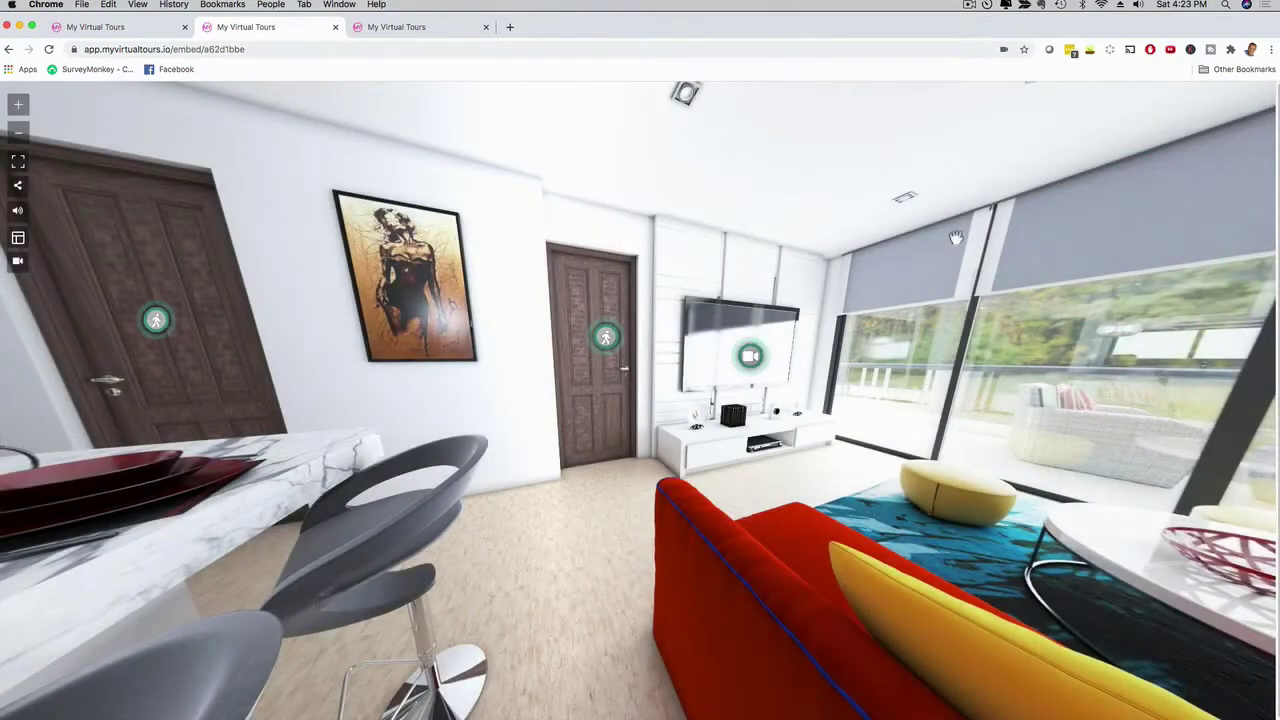
Play a moment of the "Video Testimonial From Happy Clients" from the living room's TV hotspot, and close it
left_click_drag(580, 432, 929, 431)
left_click_drag(828, 430, 460, 394)
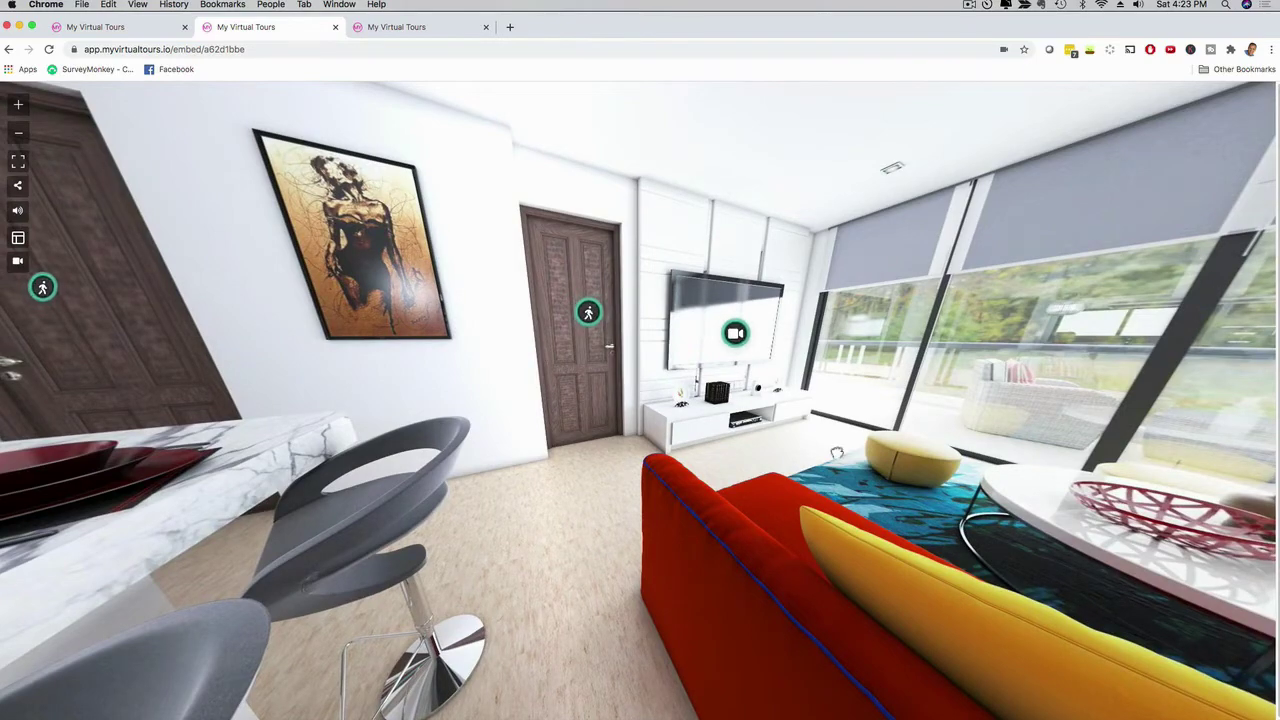
left_click(589, 318)
left_click_drag(657, 309, 700, 354)
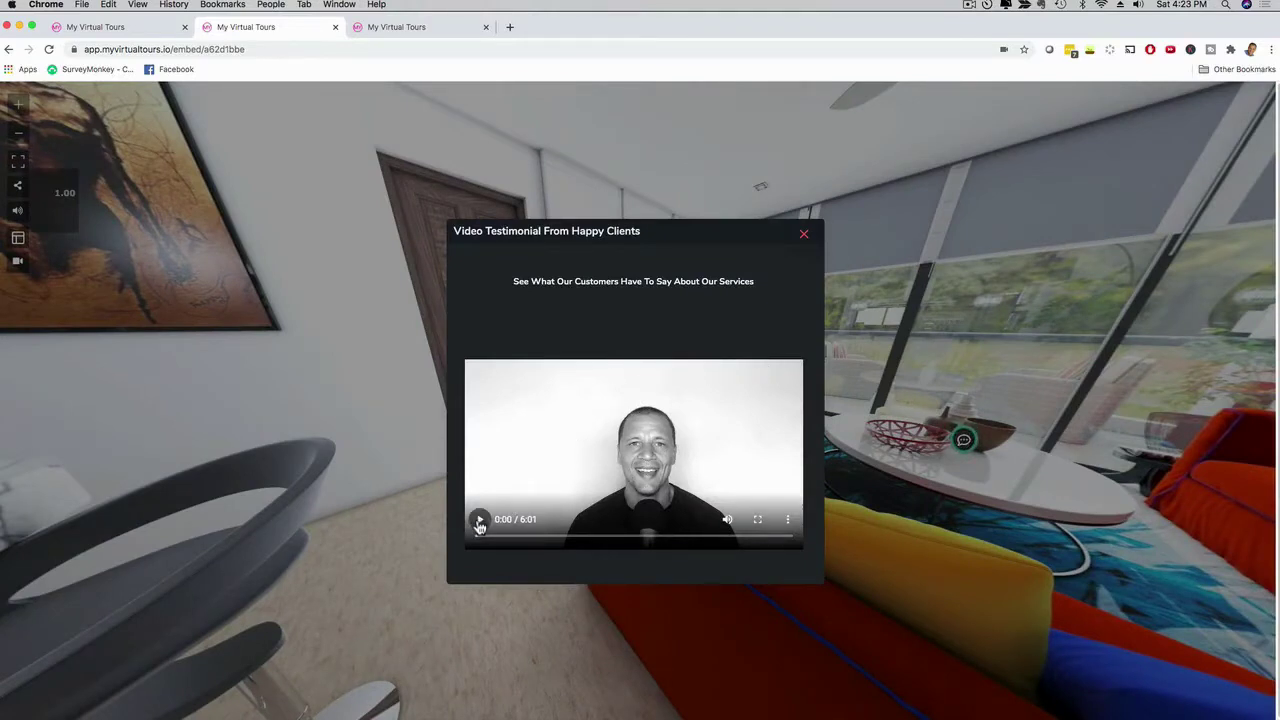
left_click(479, 522)
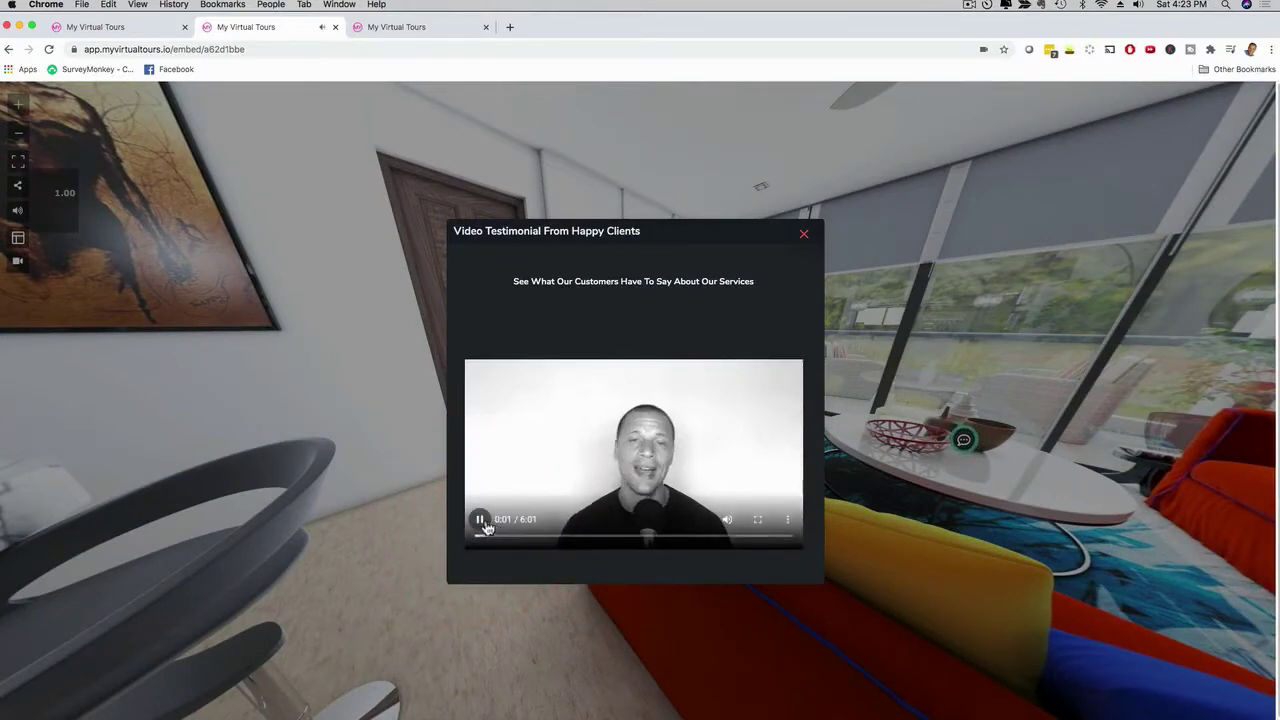
left_click(480, 520)
left_click(804, 233)
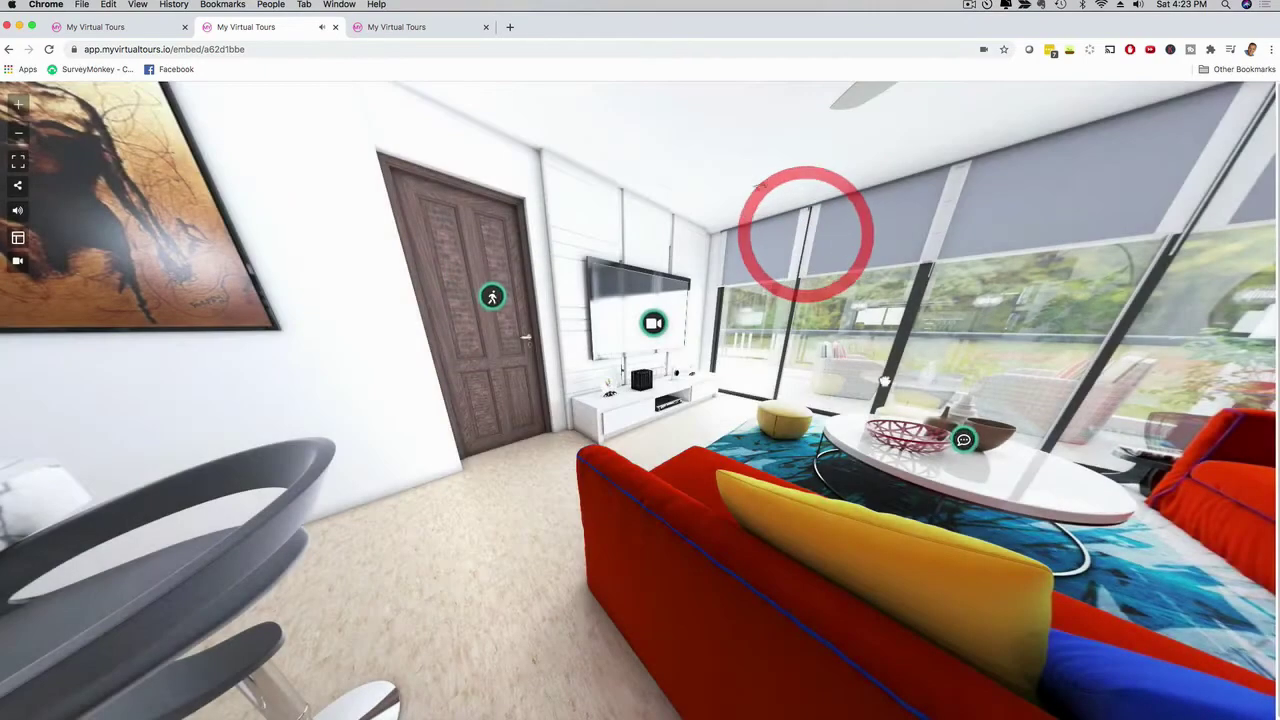
Read the "Furniture Info" hotspot on the coffee table and the contact hotspot on the oval mirror, closing each pop-up
left_click(609, 337)
left_click(708, 378)
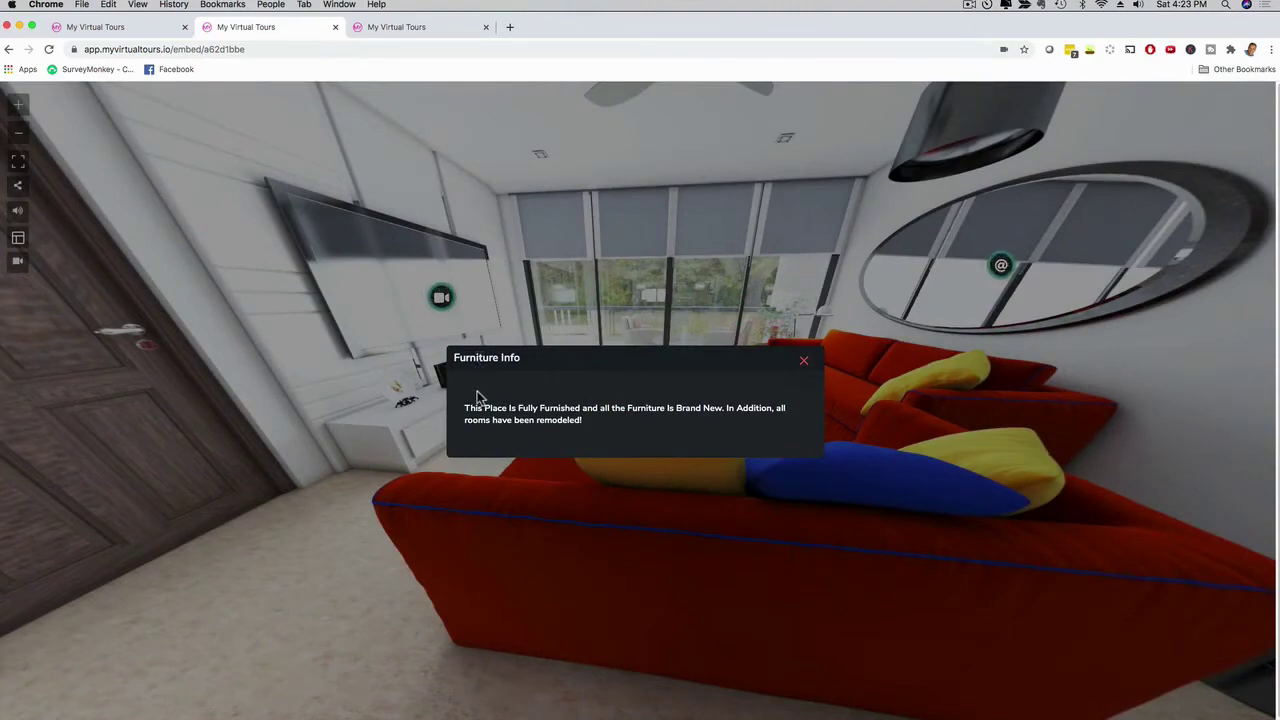
left_click(806, 364)
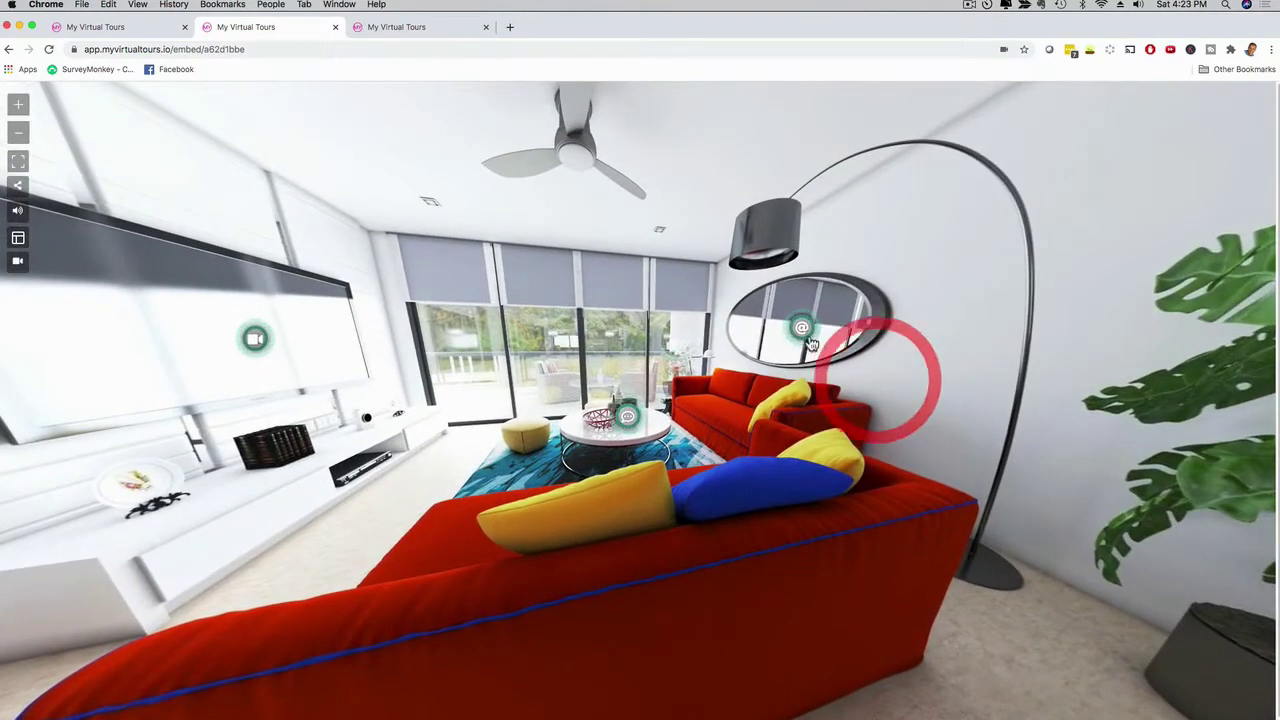
left_click(803, 332)
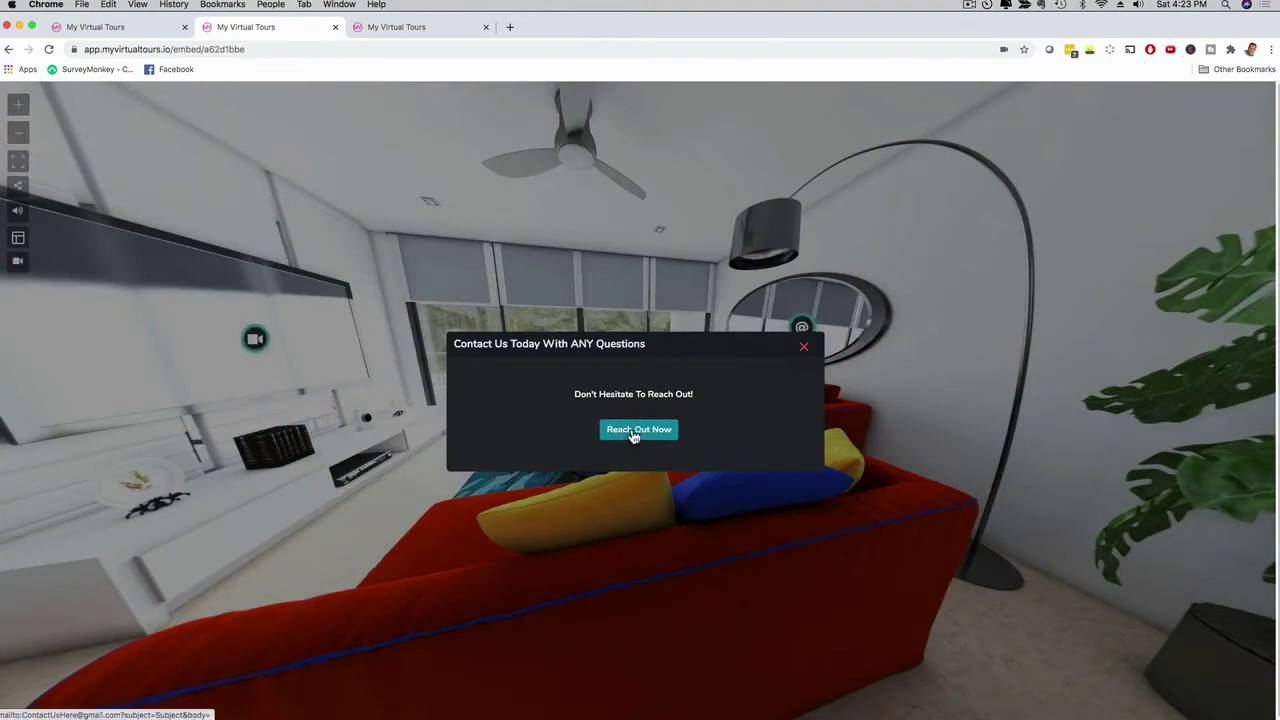
left_click(803, 347)
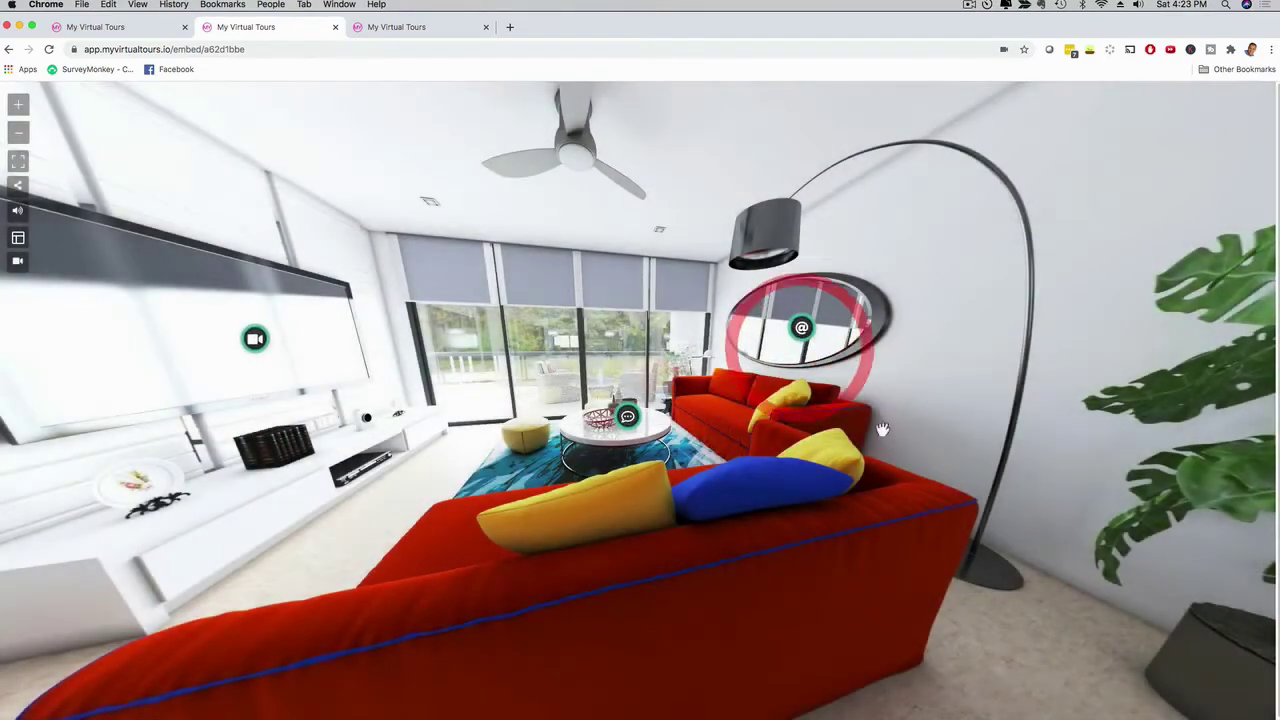
View the "Meet Our Team" image hotspot on the kitchen wall behind the dining counter, and close it
left_click_drag(876, 429, 400, 422)
left_click_drag(760, 372, 406, 388)
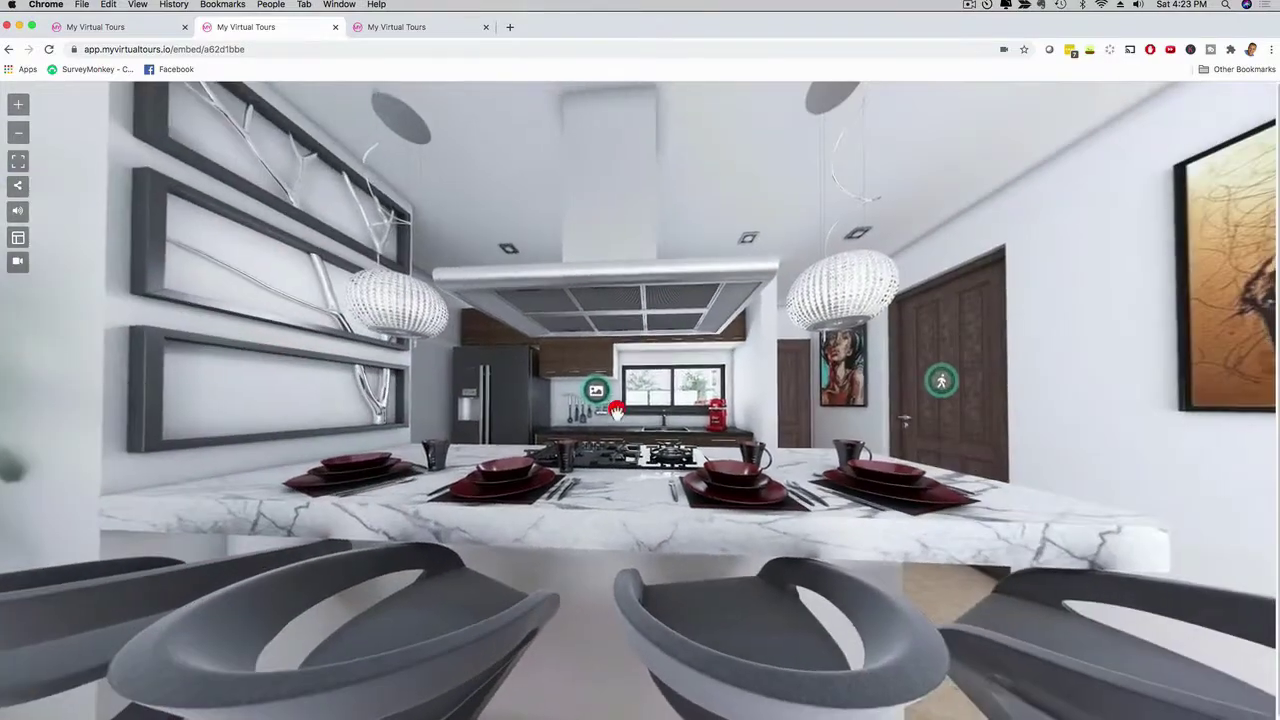
left_click(591, 389)
left_click(596, 391)
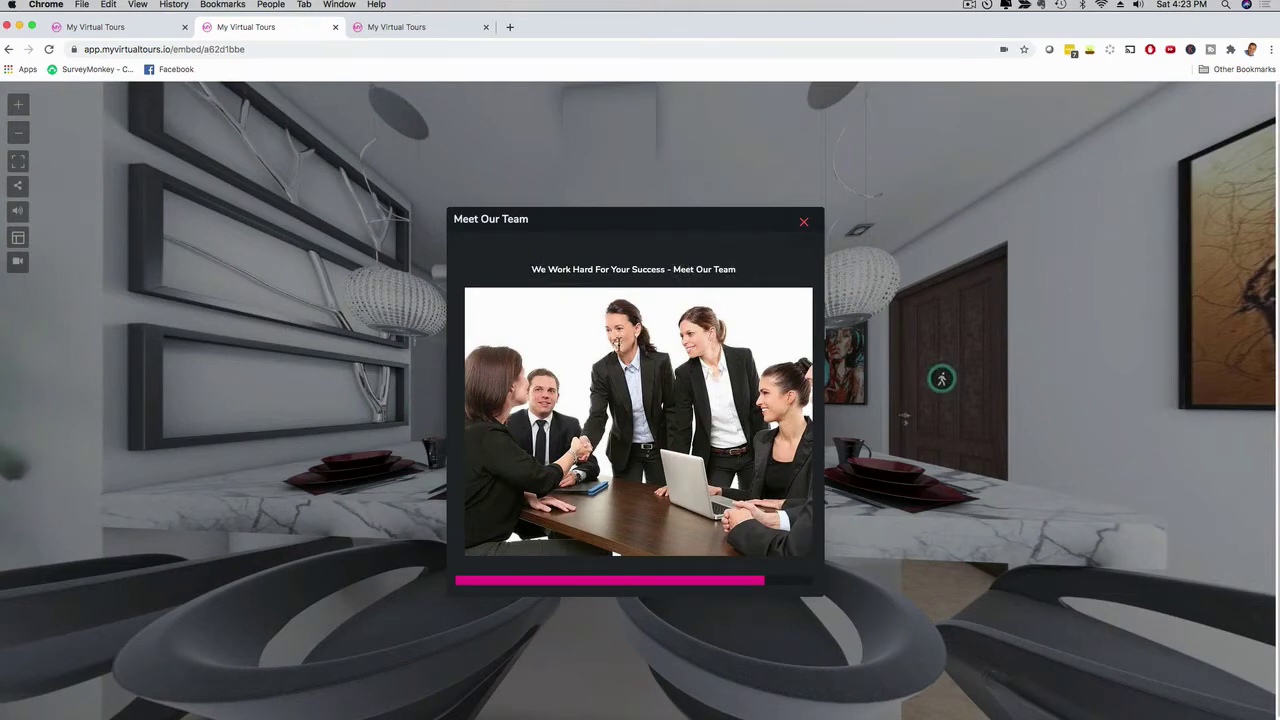
left_click(802, 227)
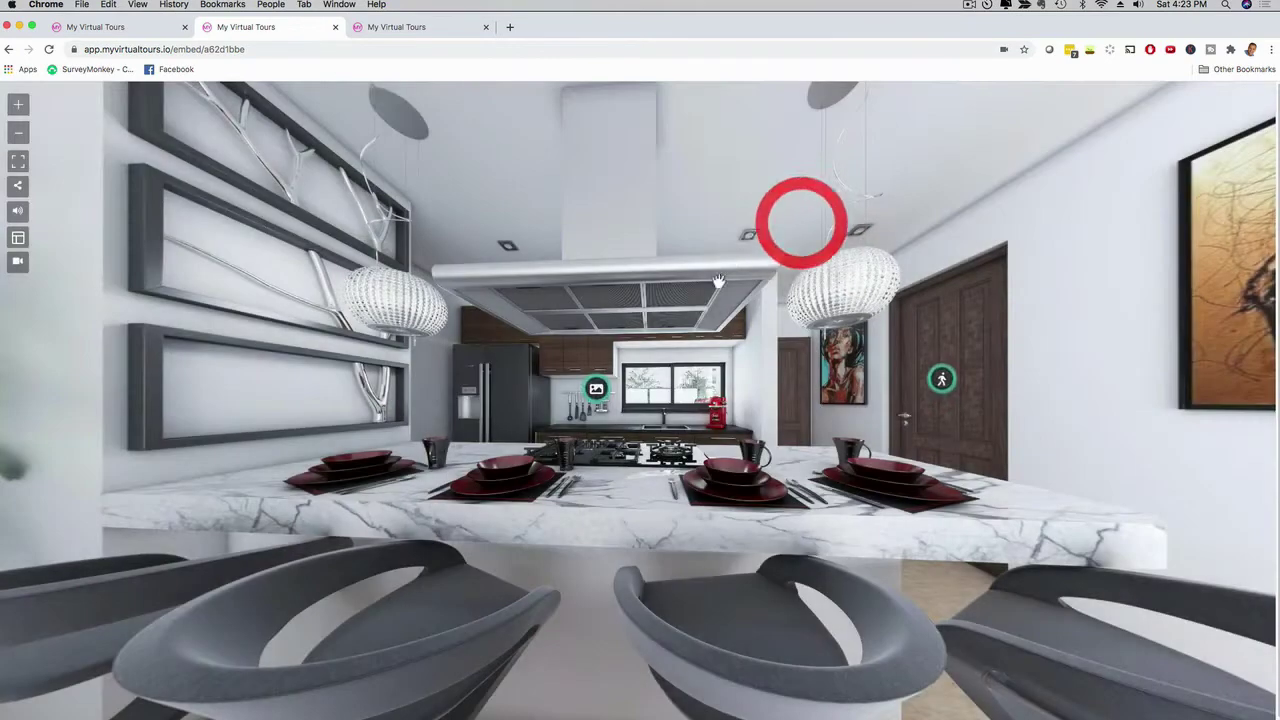
Return the view to the TV wall and enter the bedroom through the door beside the TV
left_click_drag(761, 405, 606, 406)
left_click_drag(738, 500, 448, 462)
left_click_drag(772, 478, 509, 452)
left_click_drag(850, 446, 474, 431)
left_click_drag(734, 423, 1004, 412)
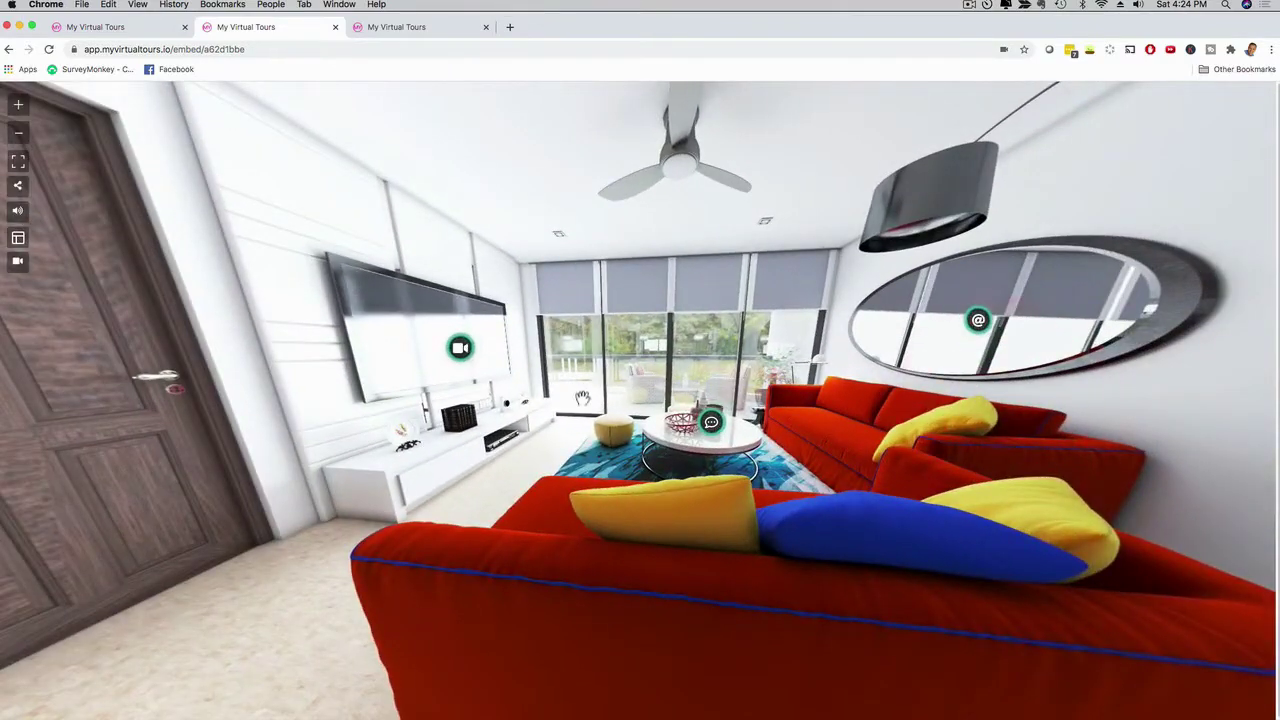
mouse_move(586, 363)
left_mouse_down()
mouse_move(777, 354)
mouse_move(953, 371)
left_mouse_up()
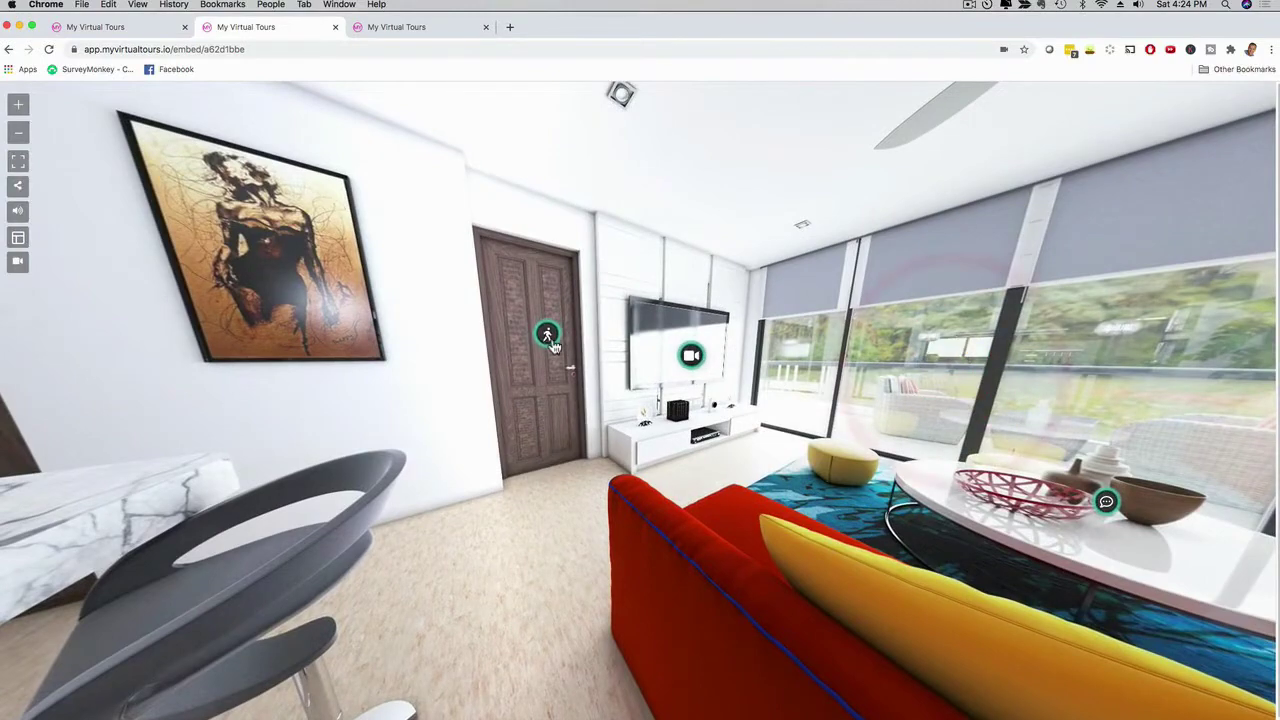
left_click(548, 338)
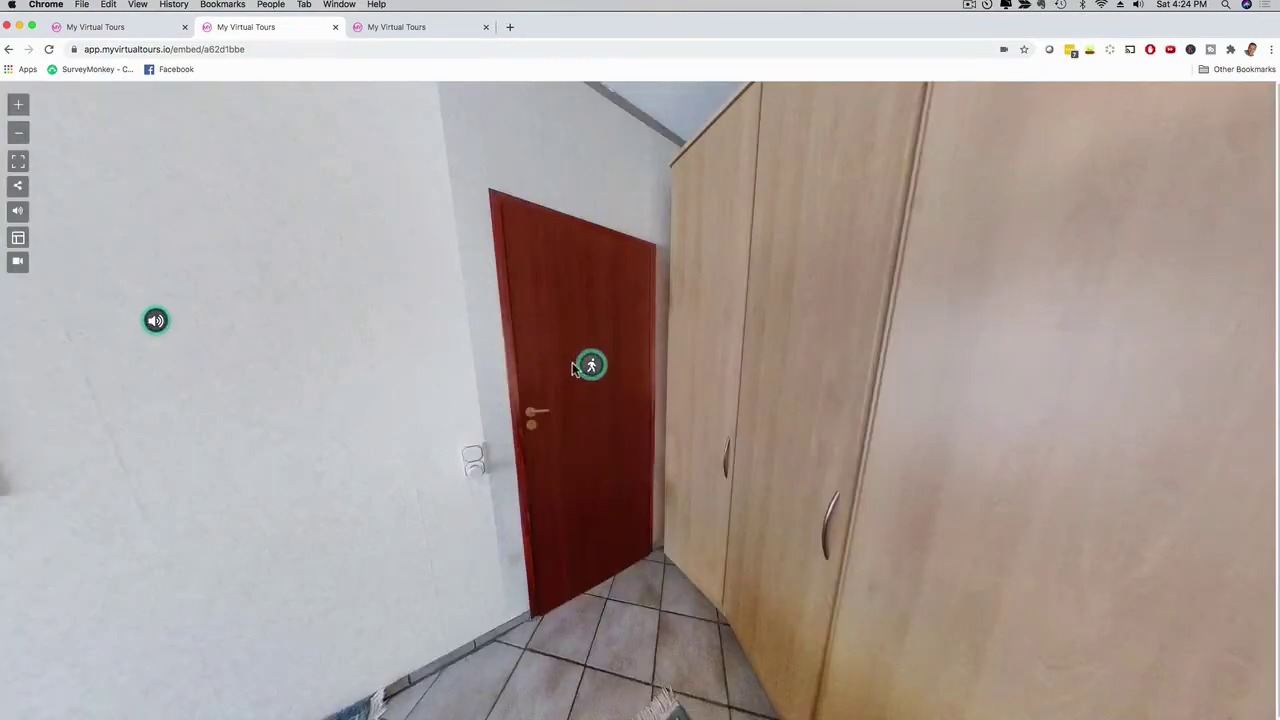
Examine the bedroom all around, including the hotspots on its walls, mirrors and bed
left_click_drag(785, 396, 403, 394)
left_click_drag(1023, 401, 766, 366)
left_click_drag(970, 560, 943, 578)
left_click_drag(838, 425, 829, 473)
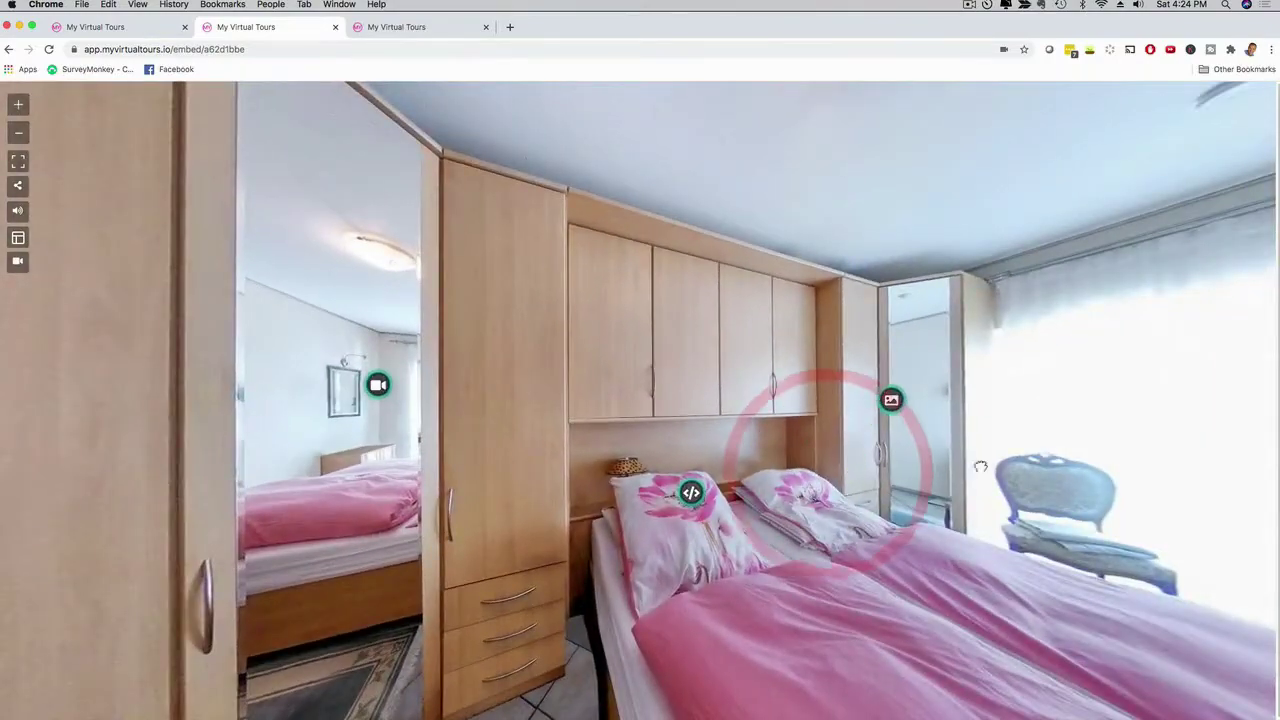
left_click_drag(926, 464, 750, 457)
left_click_drag(951, 400, 769, 449)
left_click_drag(888, 440, 651, 430)
mouse_move(778, 450)
left_mouse_down()
mouse_move(723, 423)
mouse_move(914, 437)
mouse_move(840, 437)
mouse_move(816, 465)
mouse_move(767, 392)
left_mouse_up()
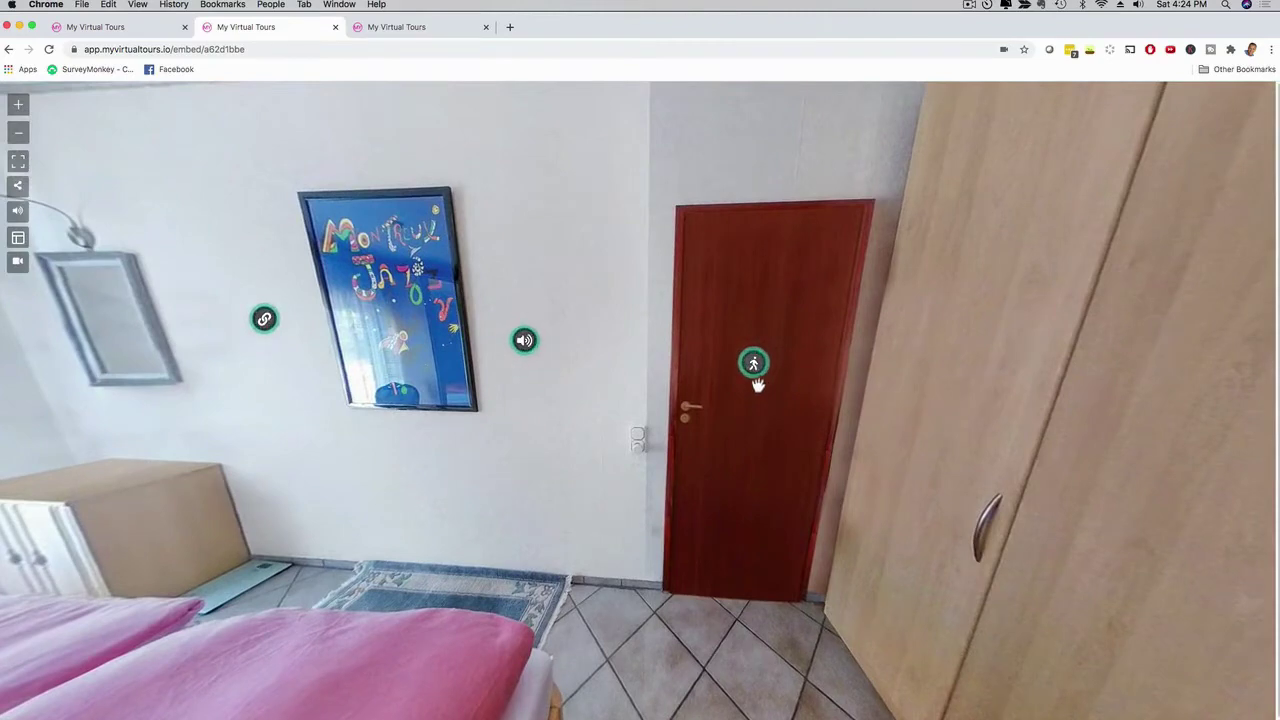
Leave the bedroom through the red door and enter the wooden-cabinet kitchen through the door beyond the golden painting
left_click(754, 366)
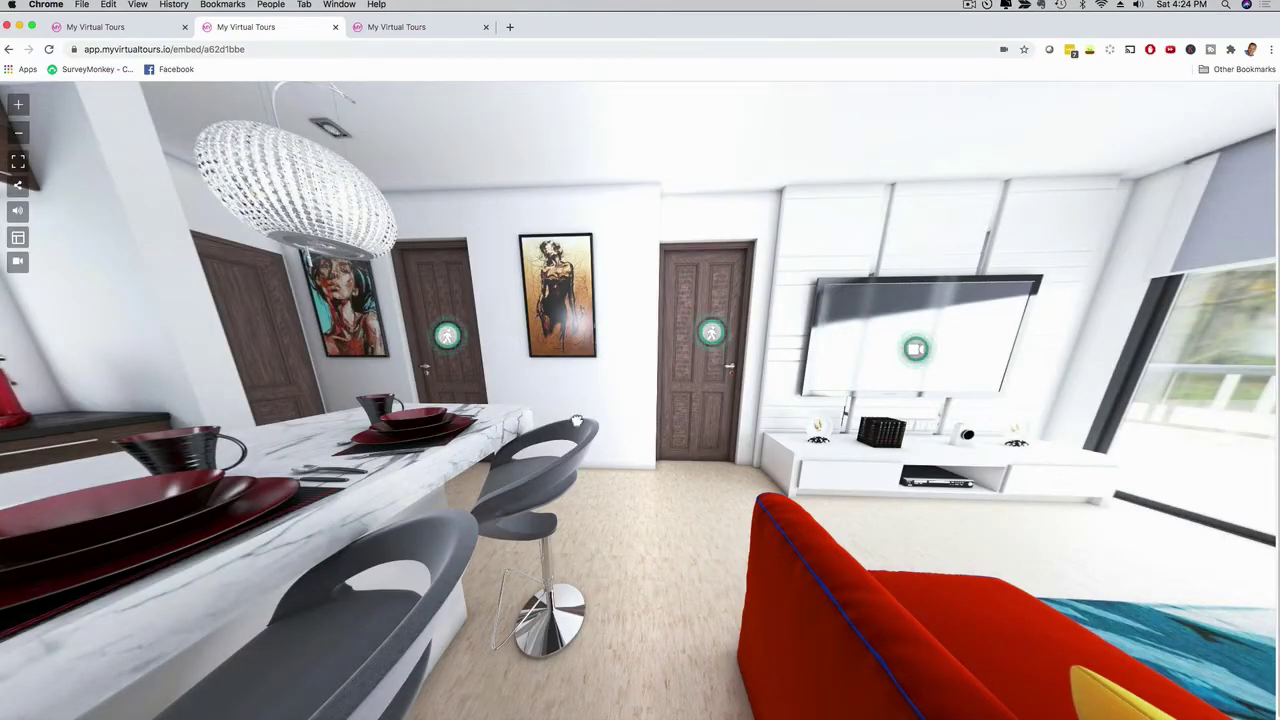
left_click_drag(576, 420, 794, 429)
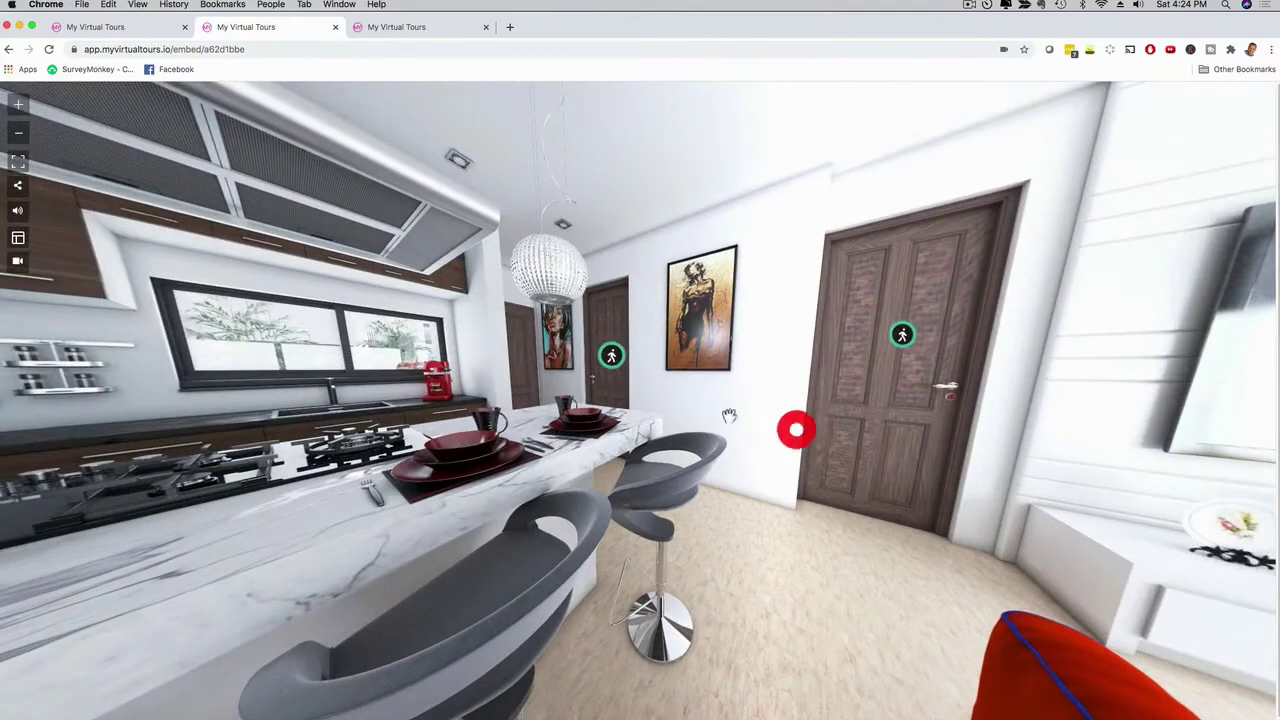
left_click(611, 362)
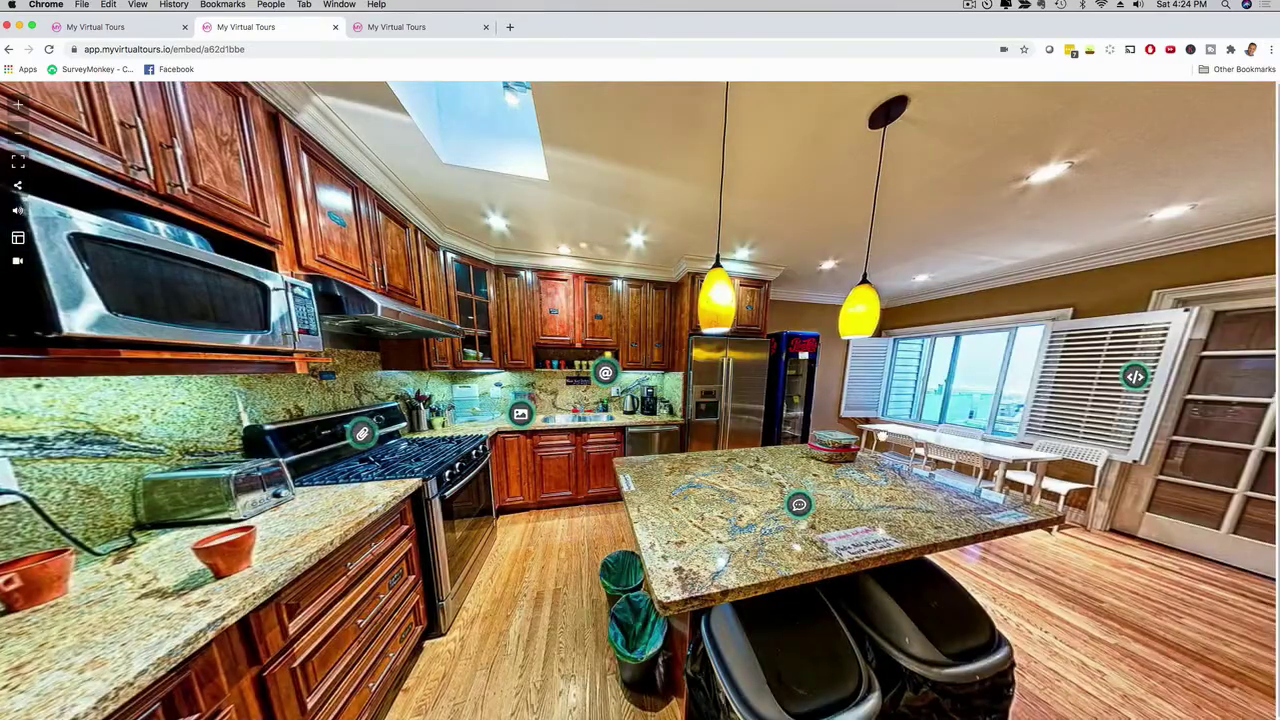
Examine the kitchen scene from the cabinets to the glass doors, including its media, contact and navigation hotspots
left_click_drag(880, 450, 554, 447)
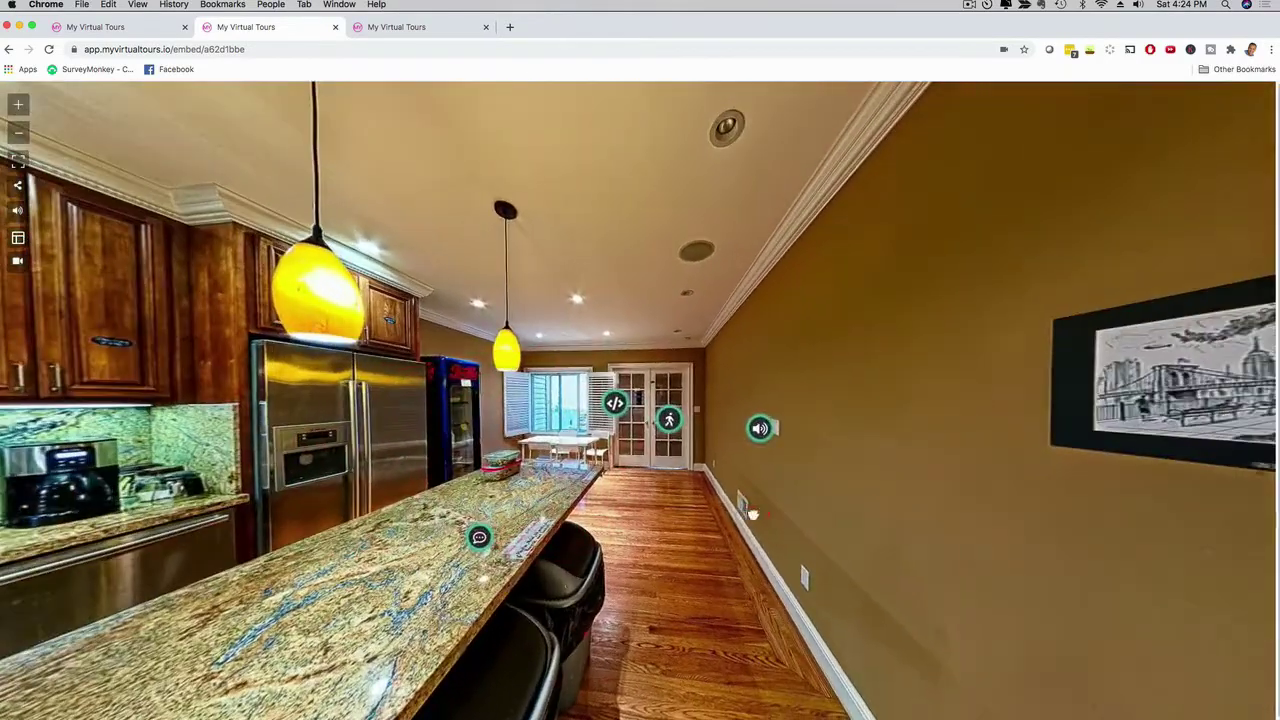
left_click(757, 514)
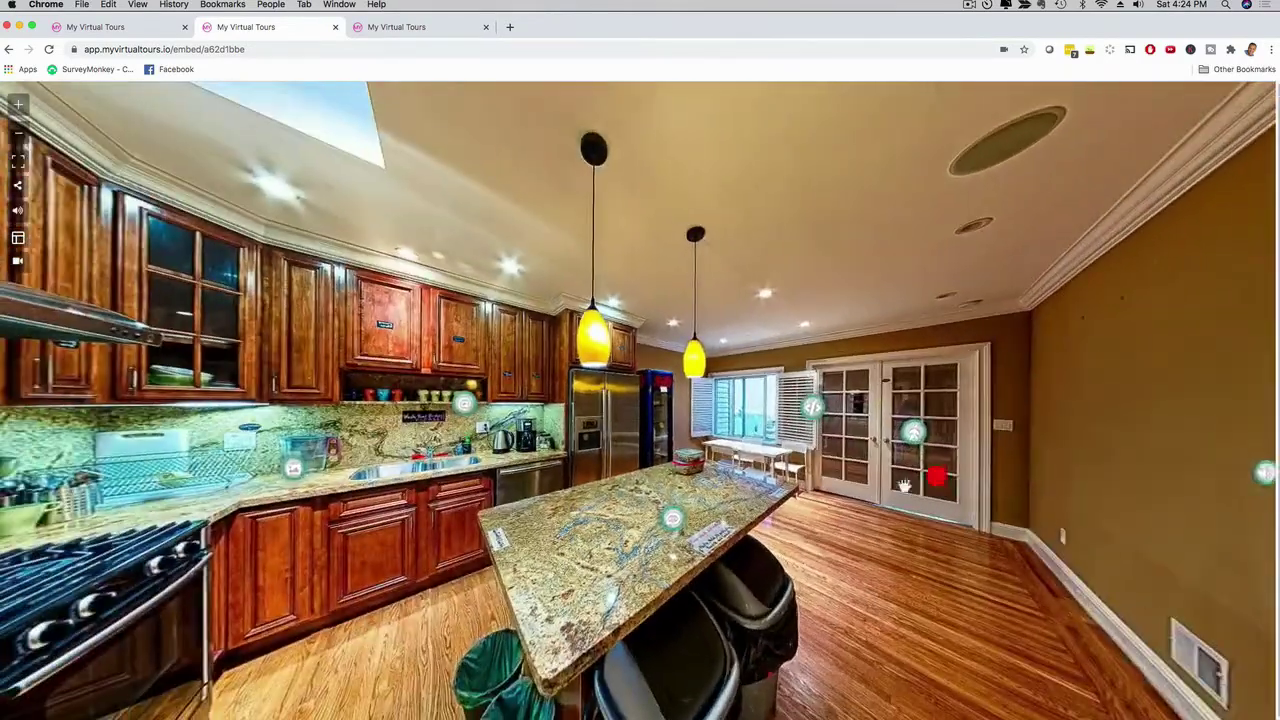
left_click(935, 482)
left_click(934, 434)
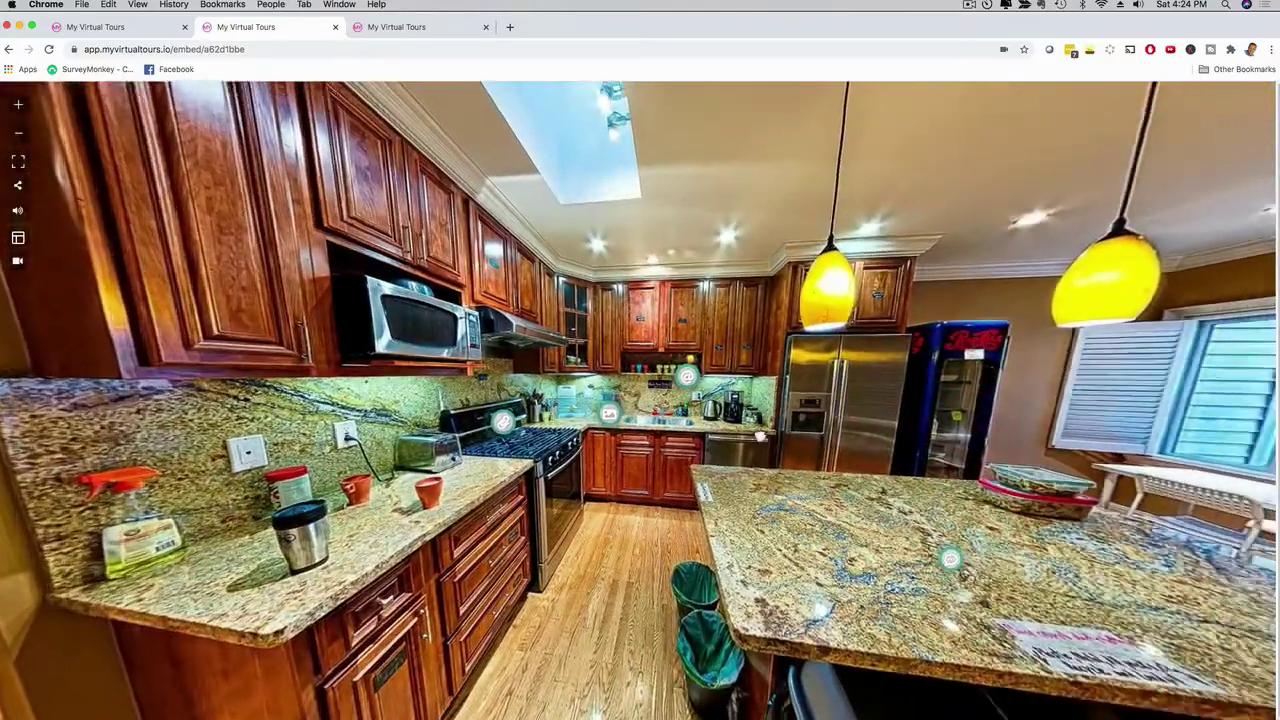
left_click_drag(760, 437, 548, 439)
left_click_drag(940, 450, 778, 455)
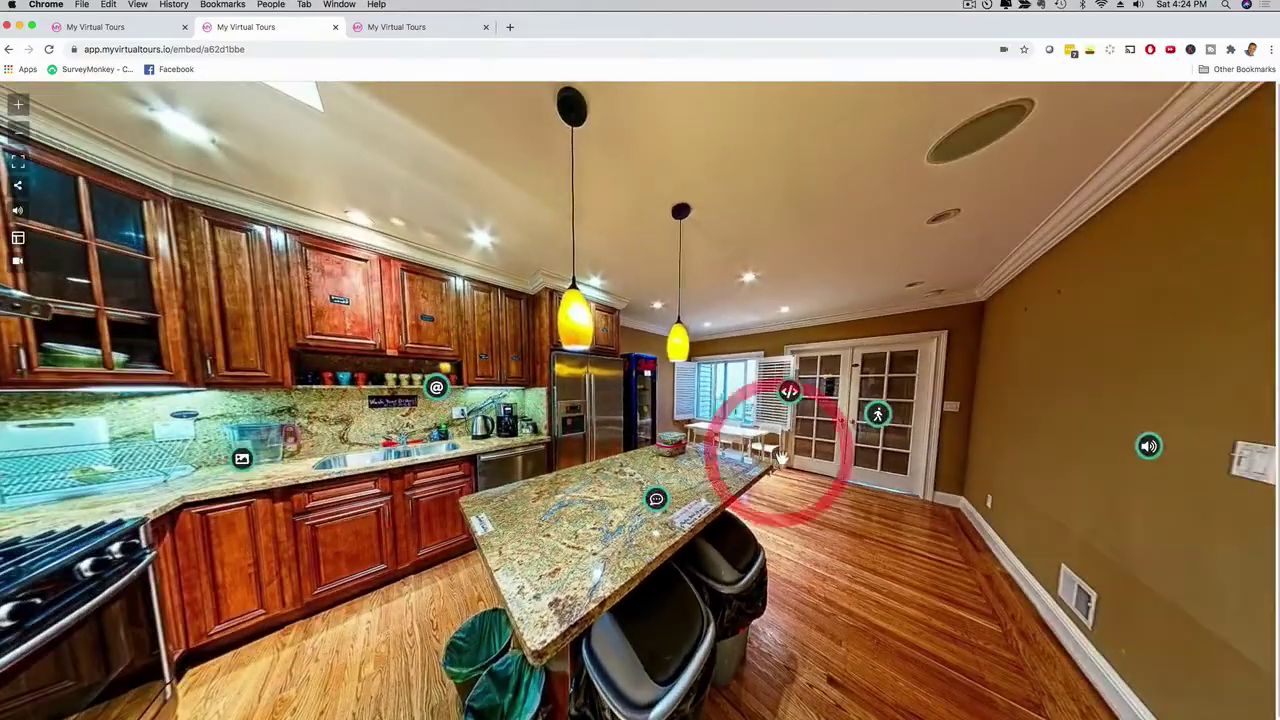
left_click(917, 460)
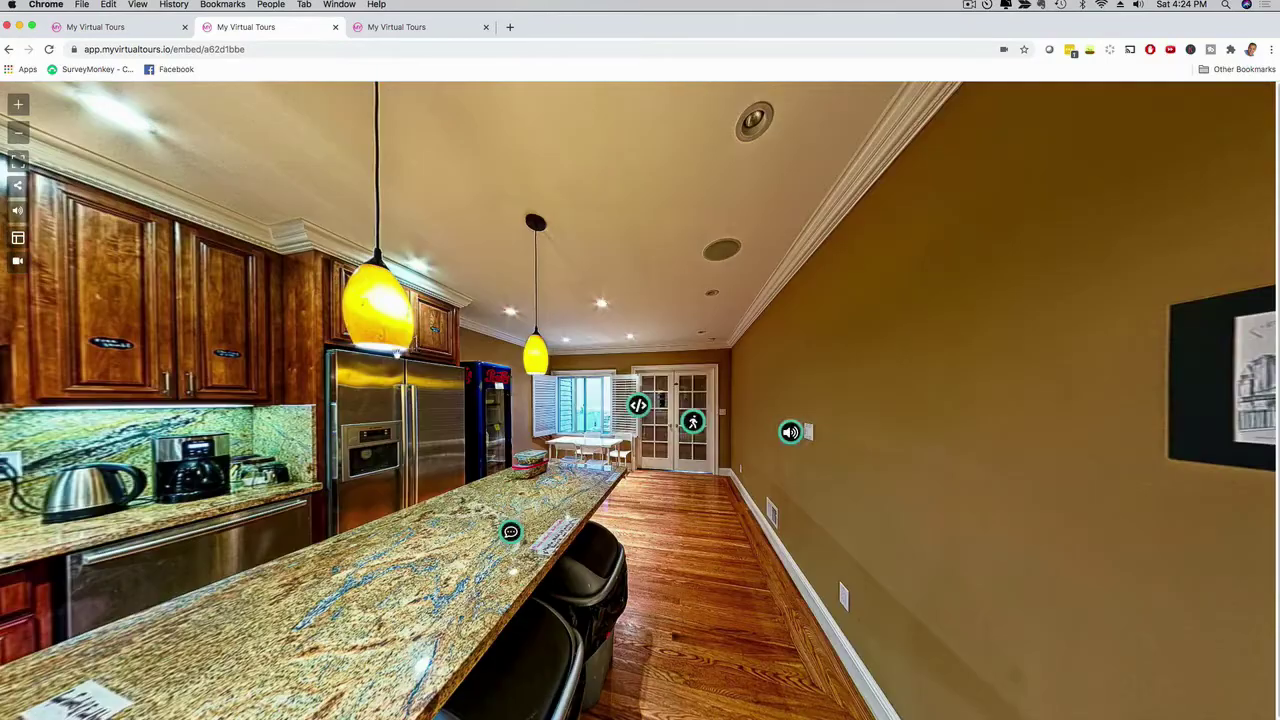
Switch to the My Virtual Tours dashboard and start a new project from the projects list
left_click(391, 27)
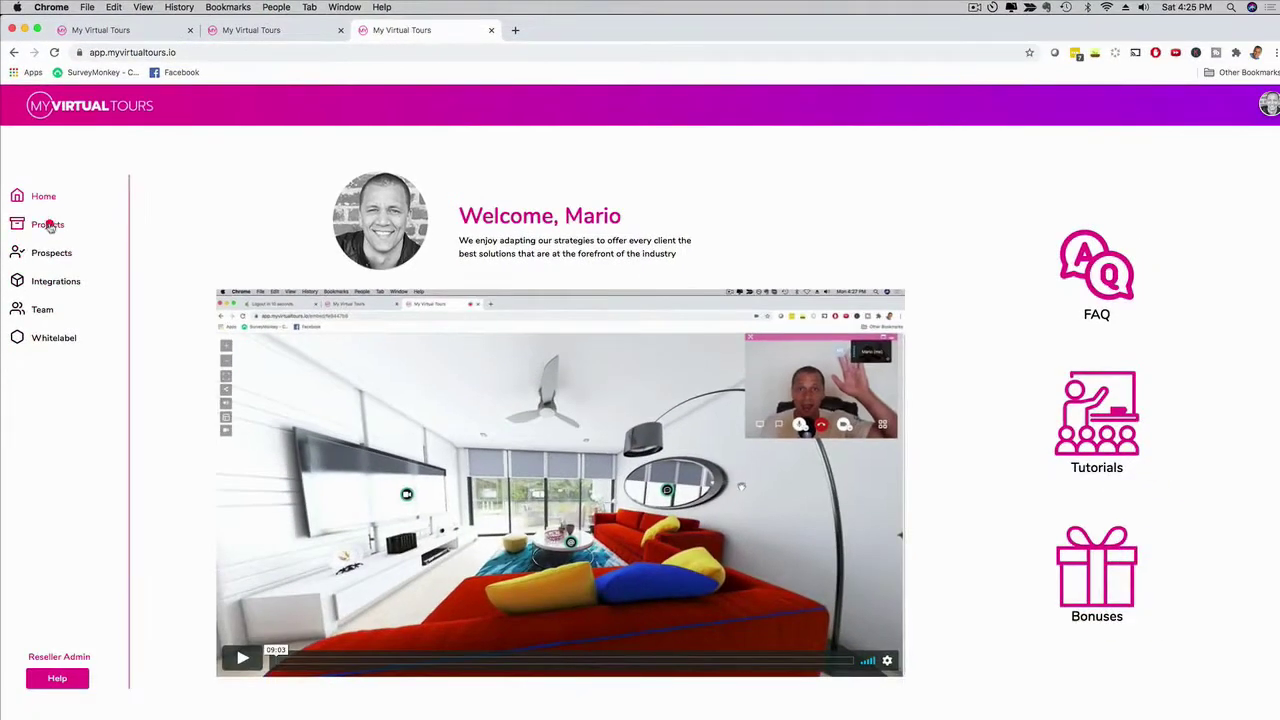
left_click(73, 330)
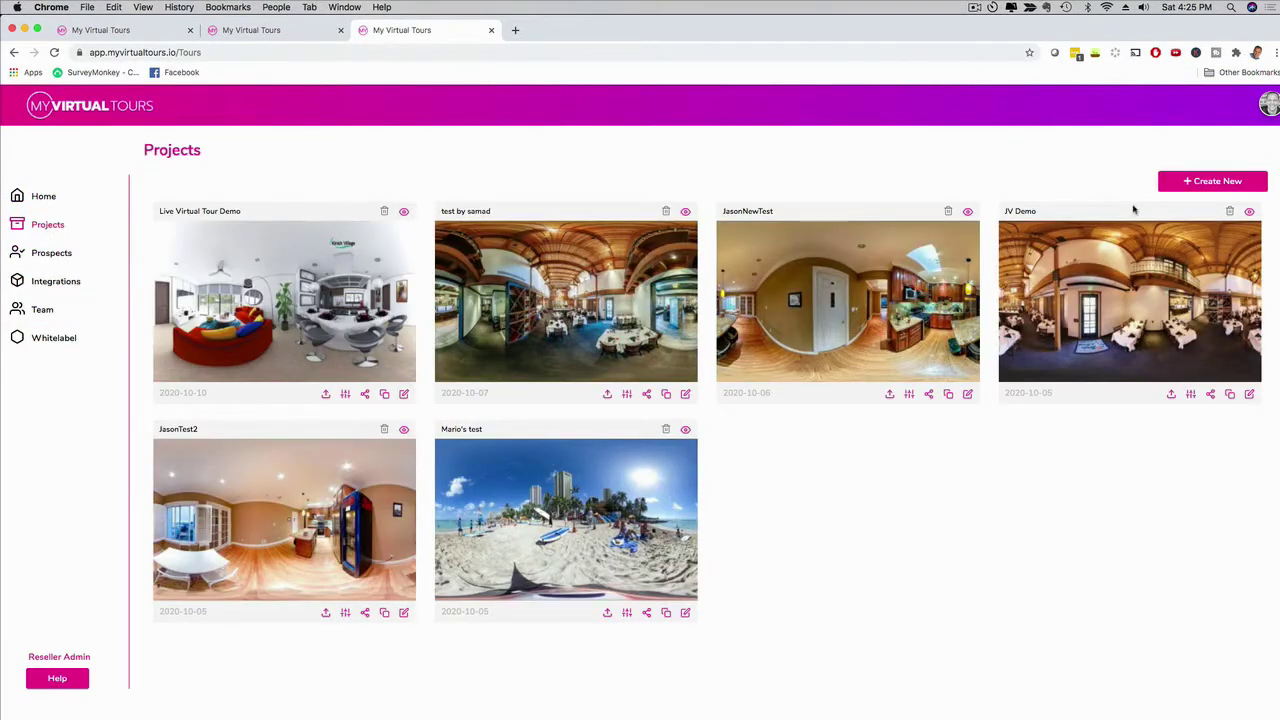
left_click(1186, 181)
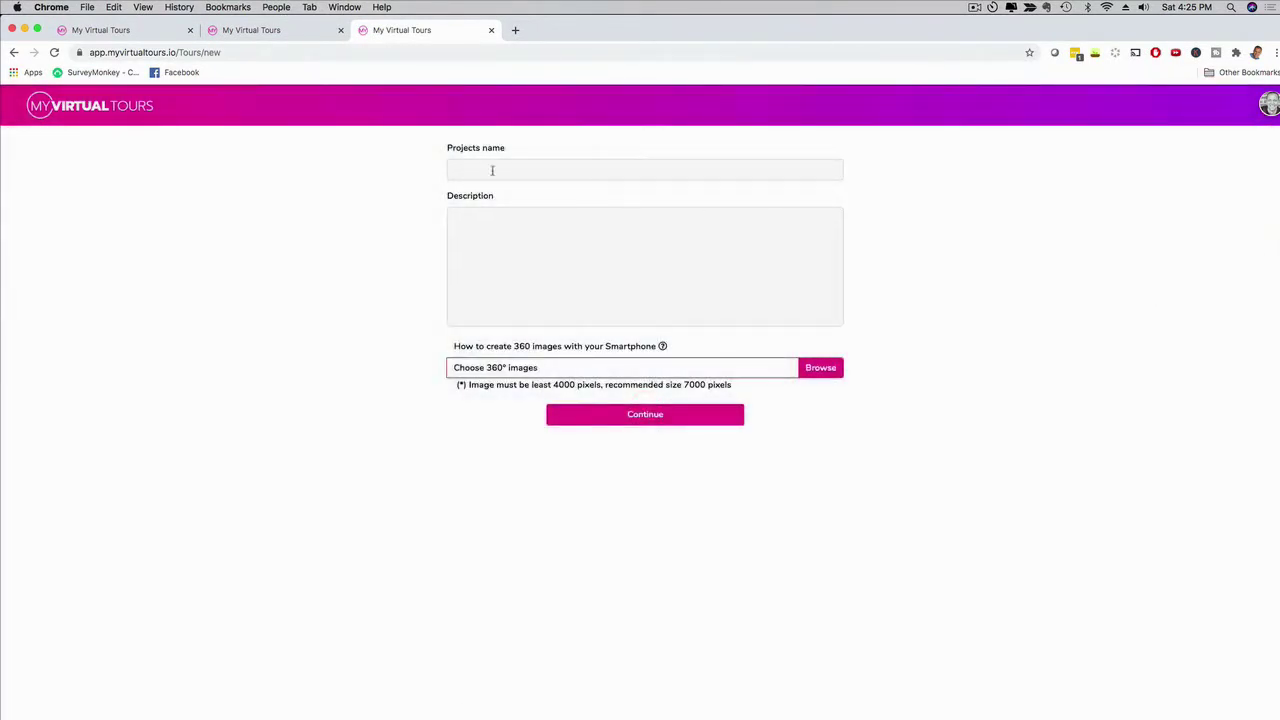
Create the project, naming it with the presenter's first name followed by Demo, and upload 1.jpeg as its 360° image
left_click(492, 170)
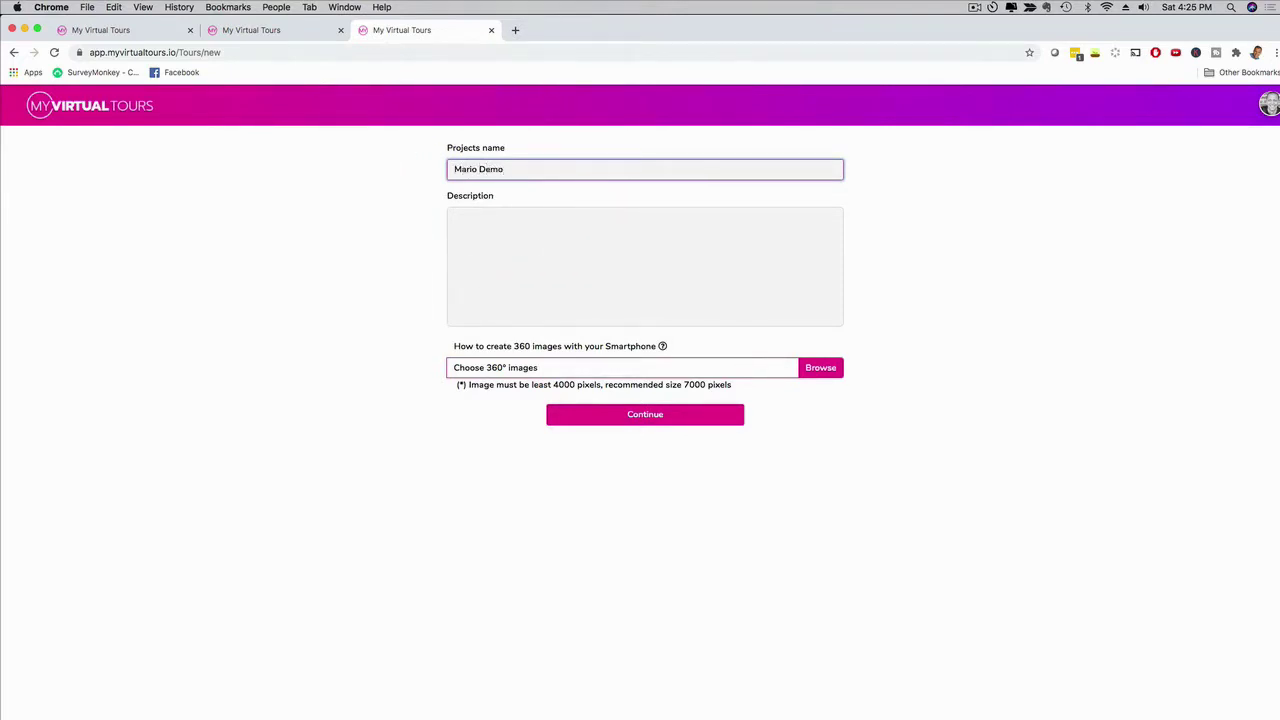
left_click(489, 250)
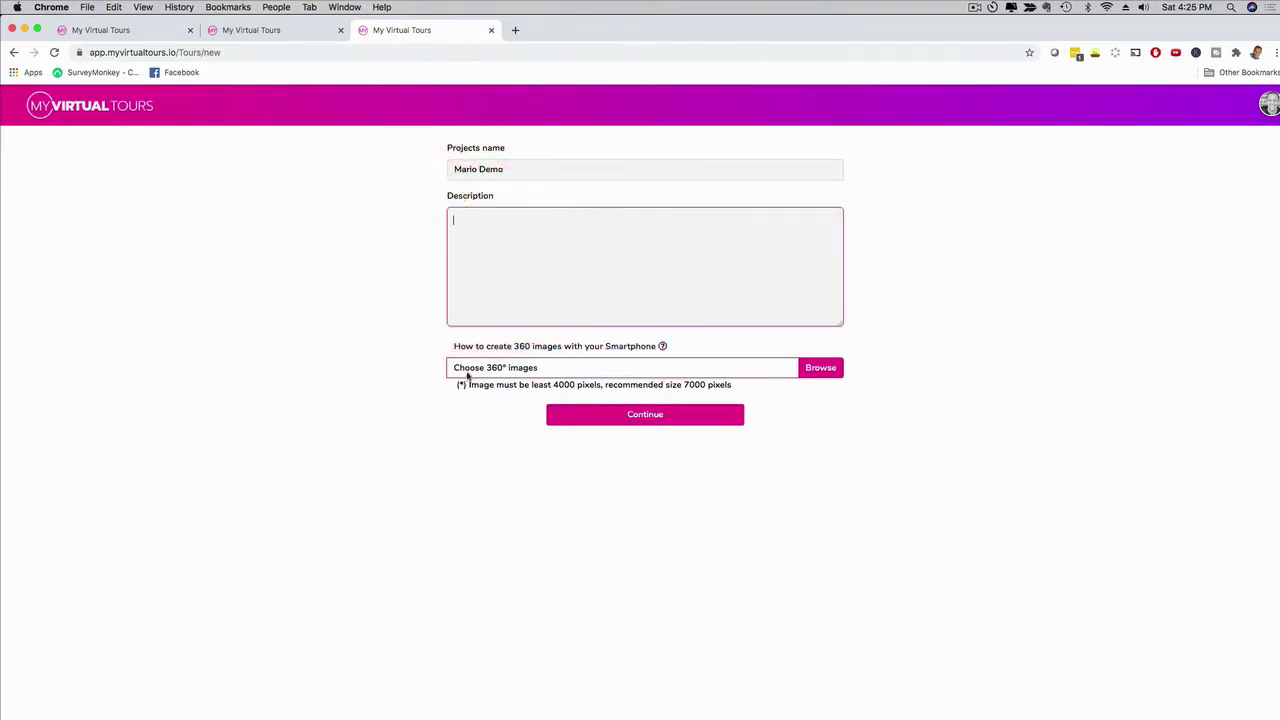
left_click(815, 370)
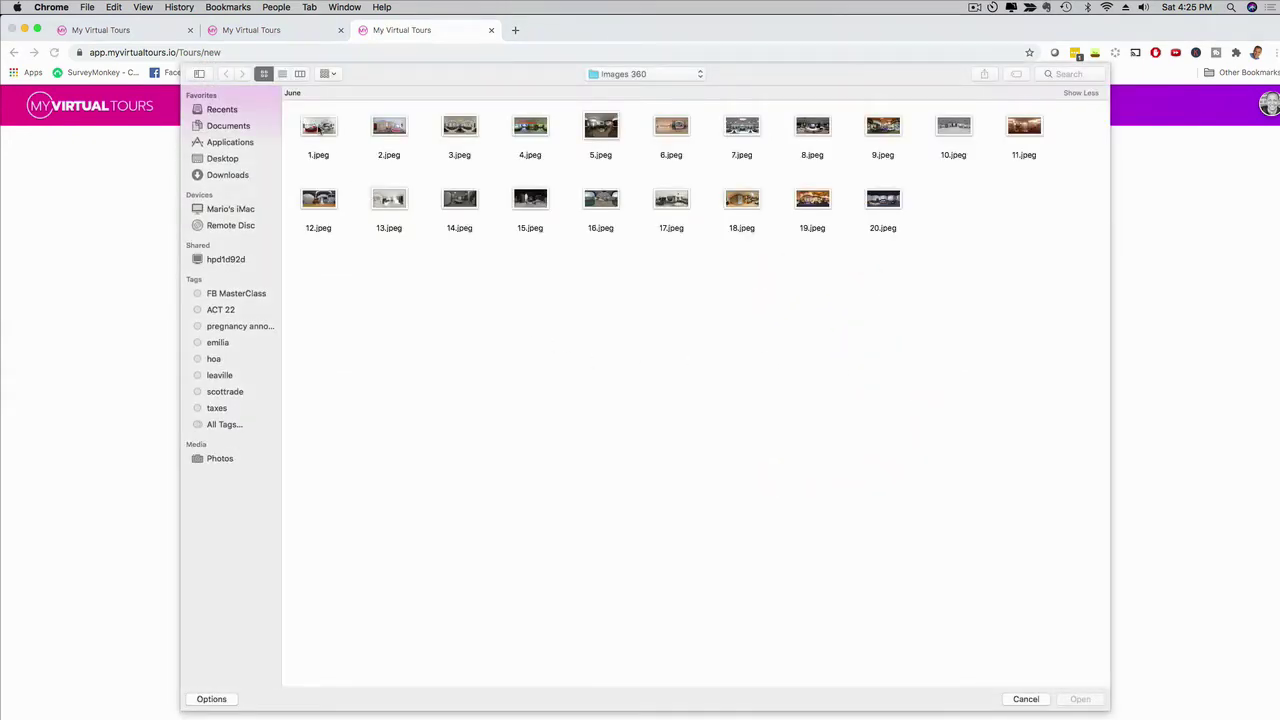
left_click(319, 128)
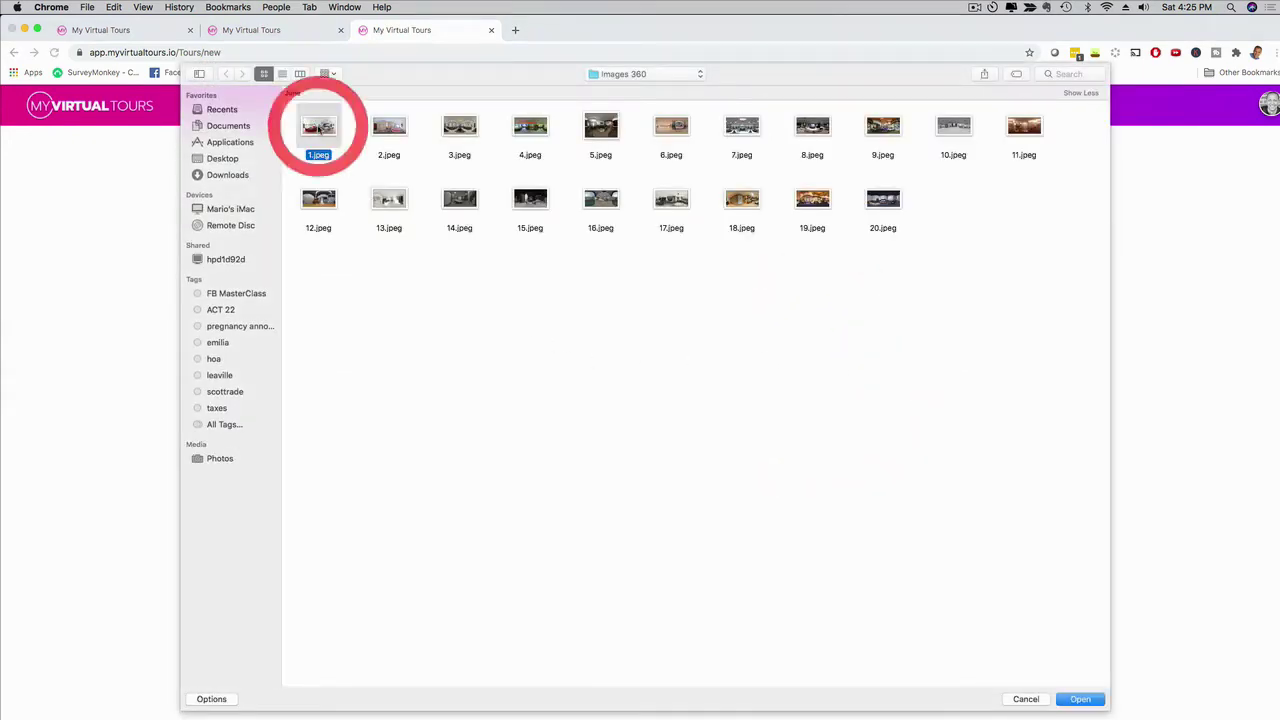
left_click(1082, 699)
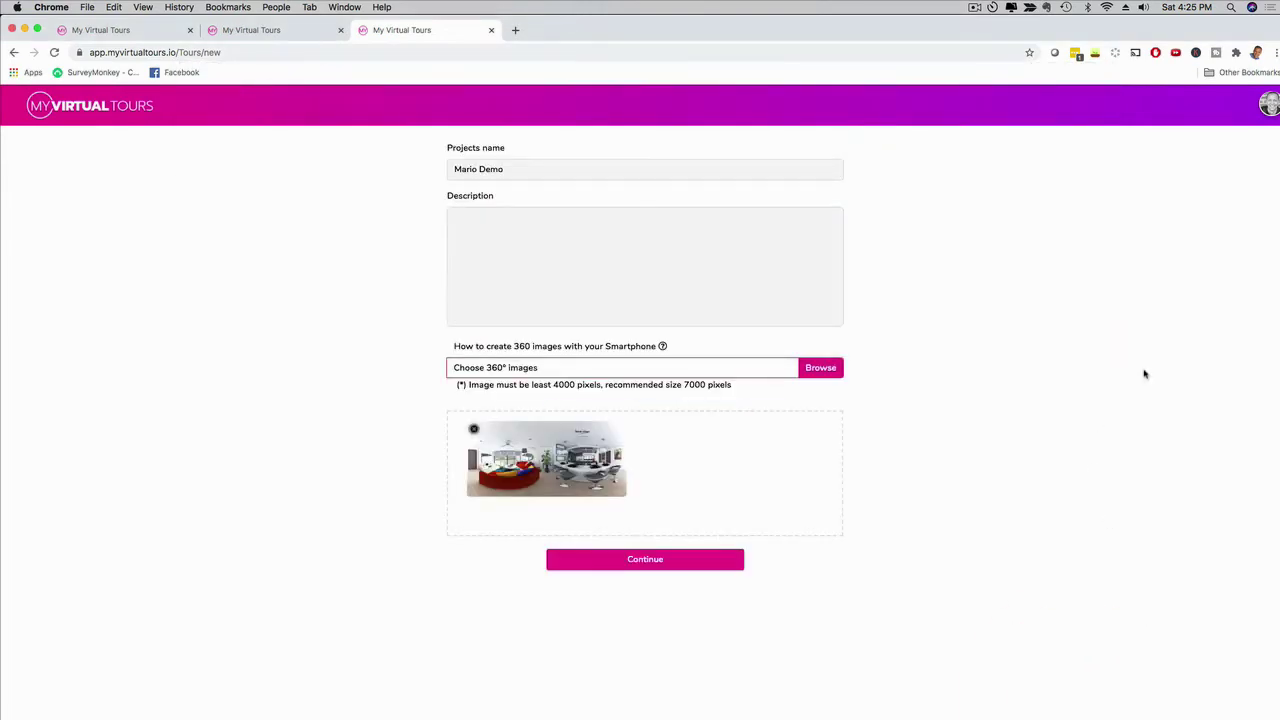
left_click(627, 568)
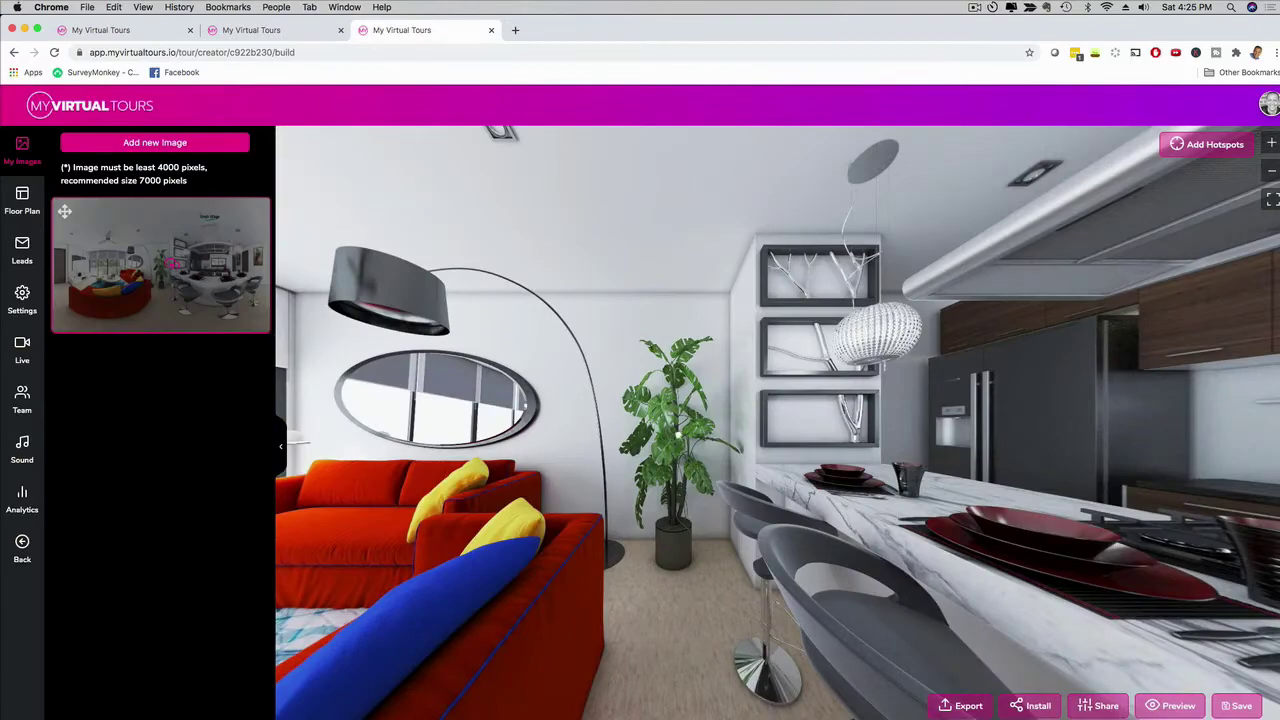
Look around the uploaded living-room scene, from the sofa and windows to the doors and wall-mounted TV
left_click_drag(678, 435, 894, 430)
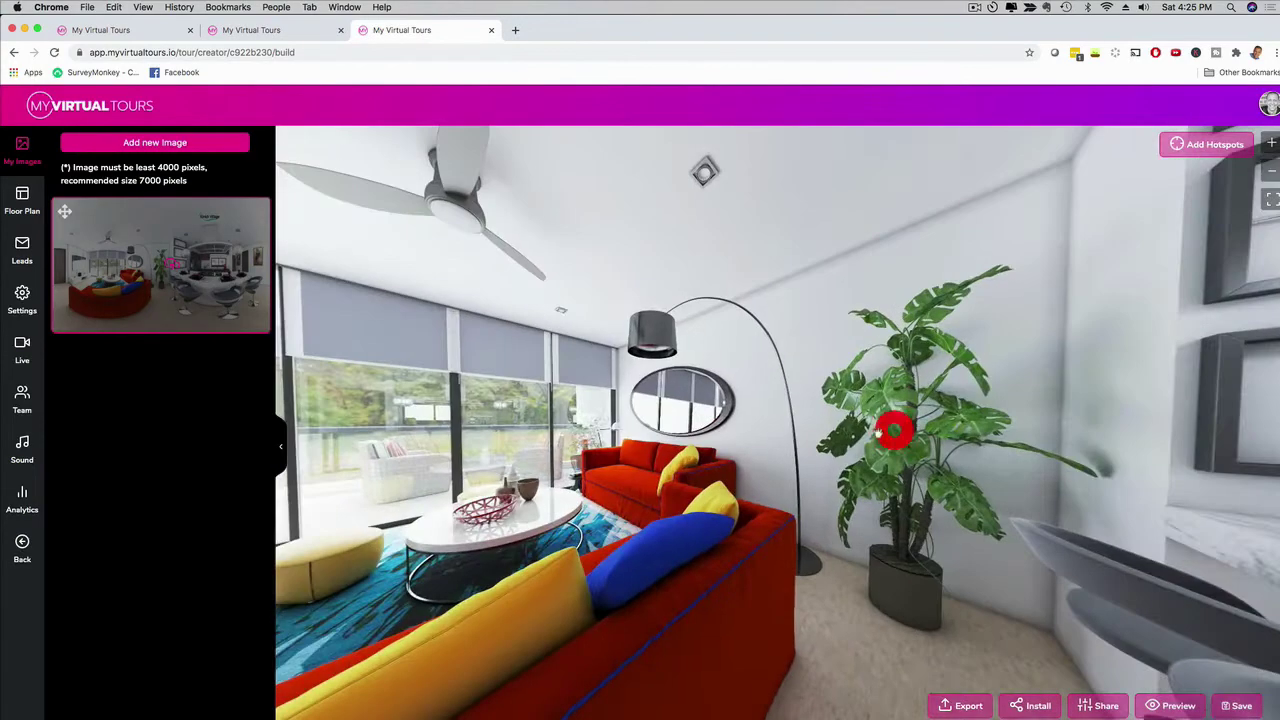
left_click_drag(735, 430, 976, 420)
mouse_move(684, 430)
left_mouse_down()
mouse_move(874, 427)
mouse_move(871, 400)
mouse_move(912, 436)
mouse_move(660, 427)
left_mouse_up()
left_click_drag(860, 425, 641, 404)
mouse_move(800, 417)
left_mouse_down()
mouse_move(590, 412)
mouse_move(829, 414)
mouse_move(710, 405)
mouse_move(784, 410)
left_mouse_up()
mouse_move(989, 404)
left_mouse_down()
mouse_move(569, 373)
mouse_move(840, 402)
mouse_move(706, 384)
left_mouse_up()
left_click_drag(836, 250, 675, 367)
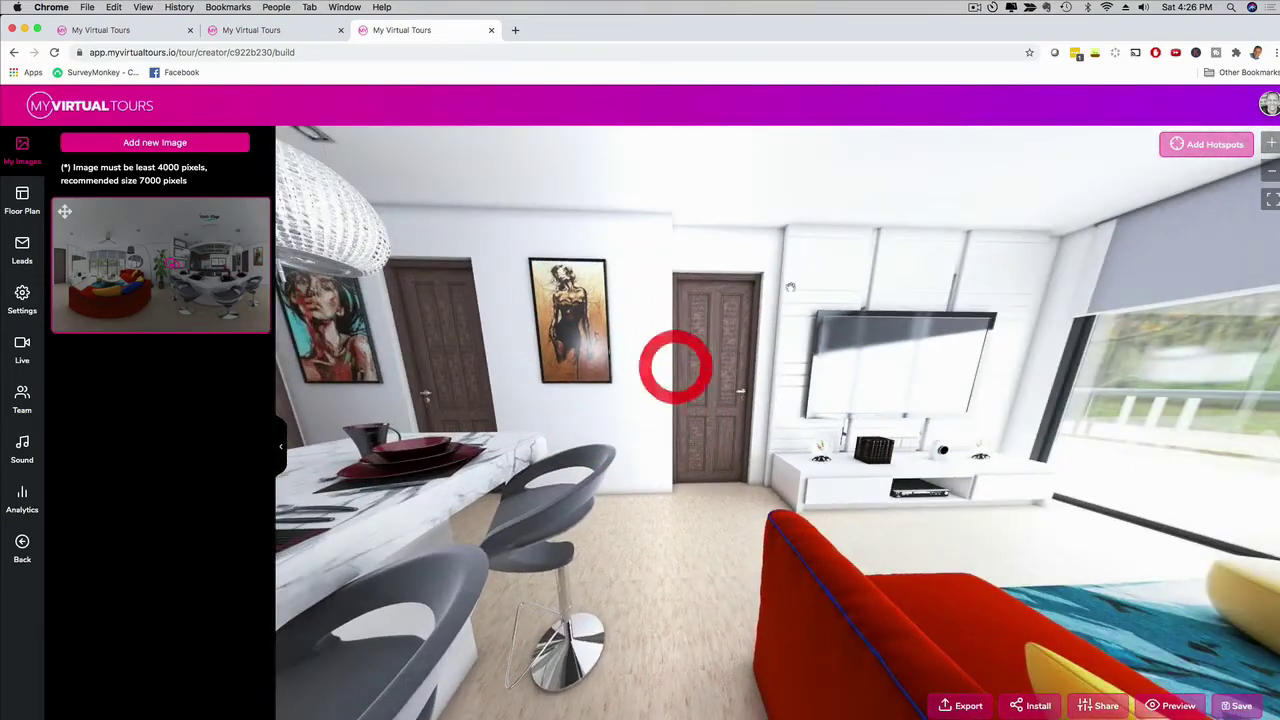
Place a VideoSpot hotspot on the screen of the wall-mounted TV
left_click(1210, 145)
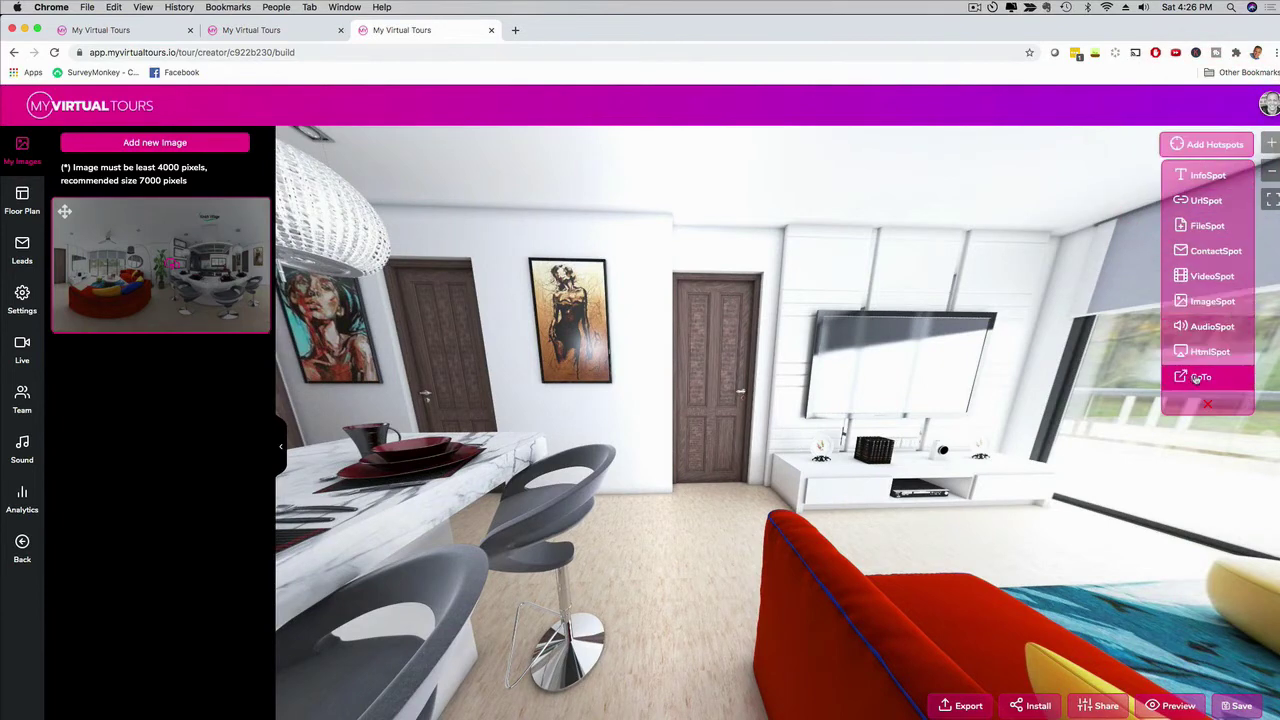
left_click(1194, 374)
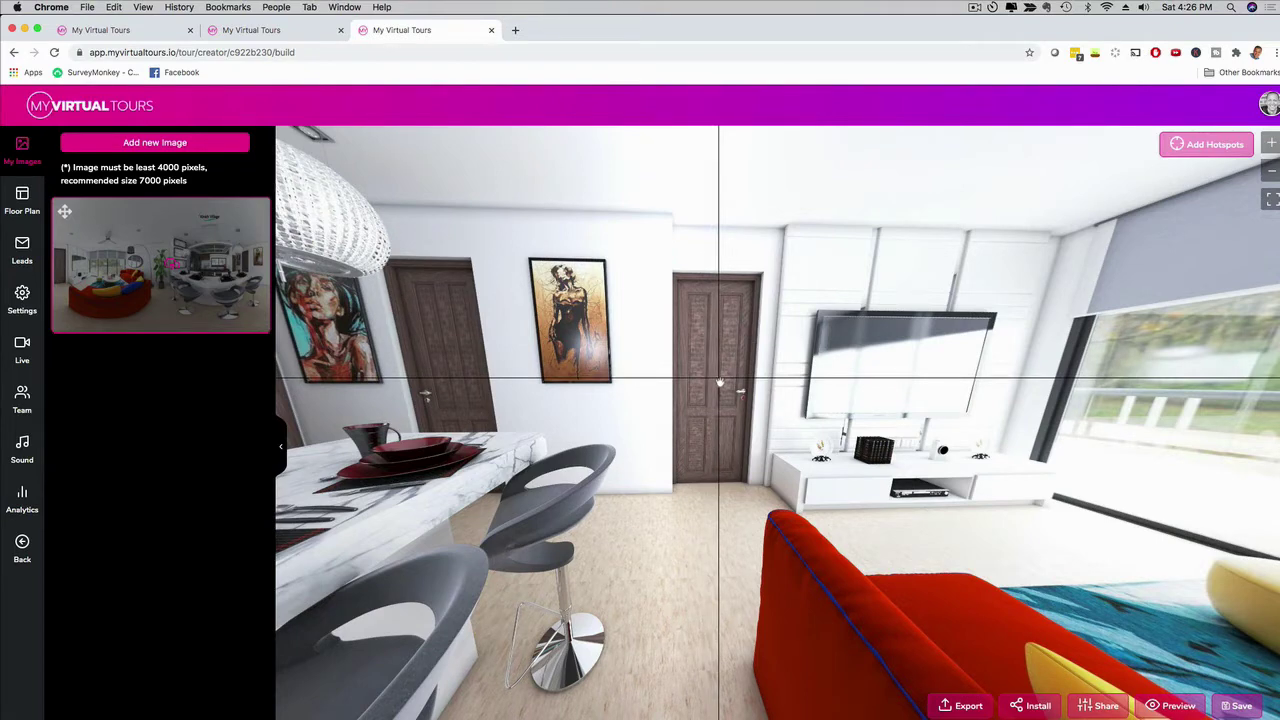
left_click(1194, 143)
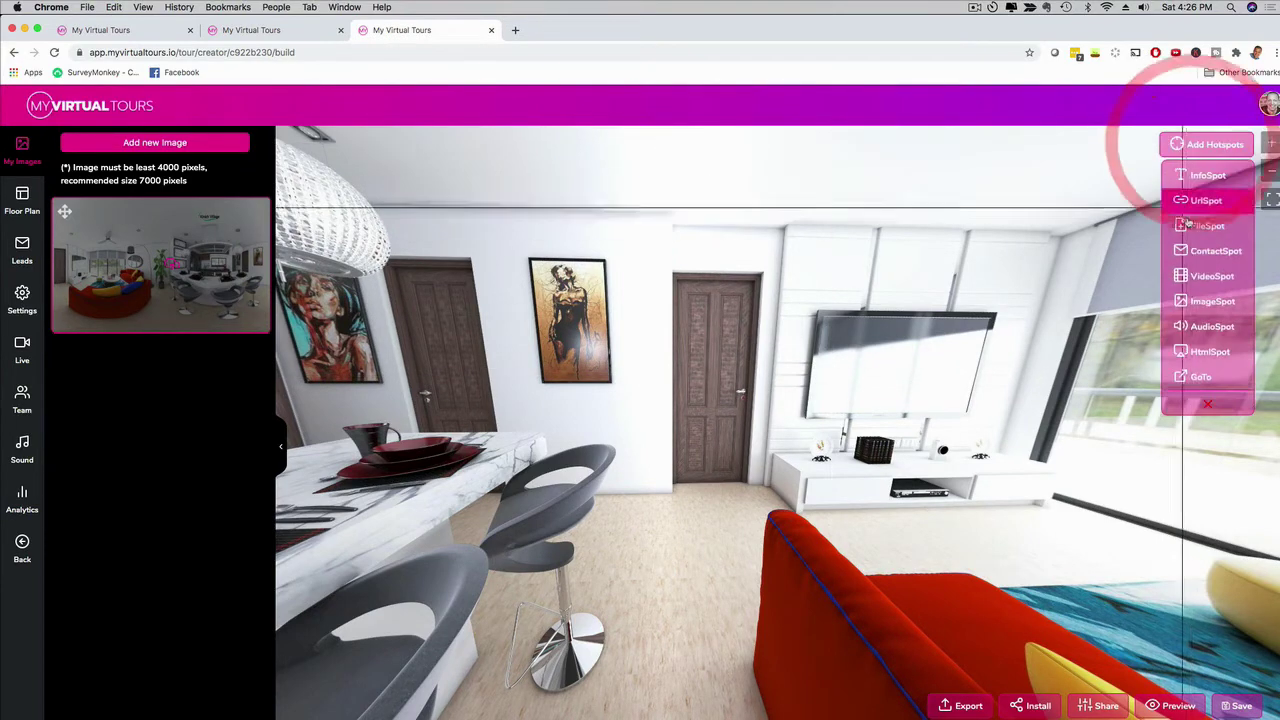
left_click(1198, 275)
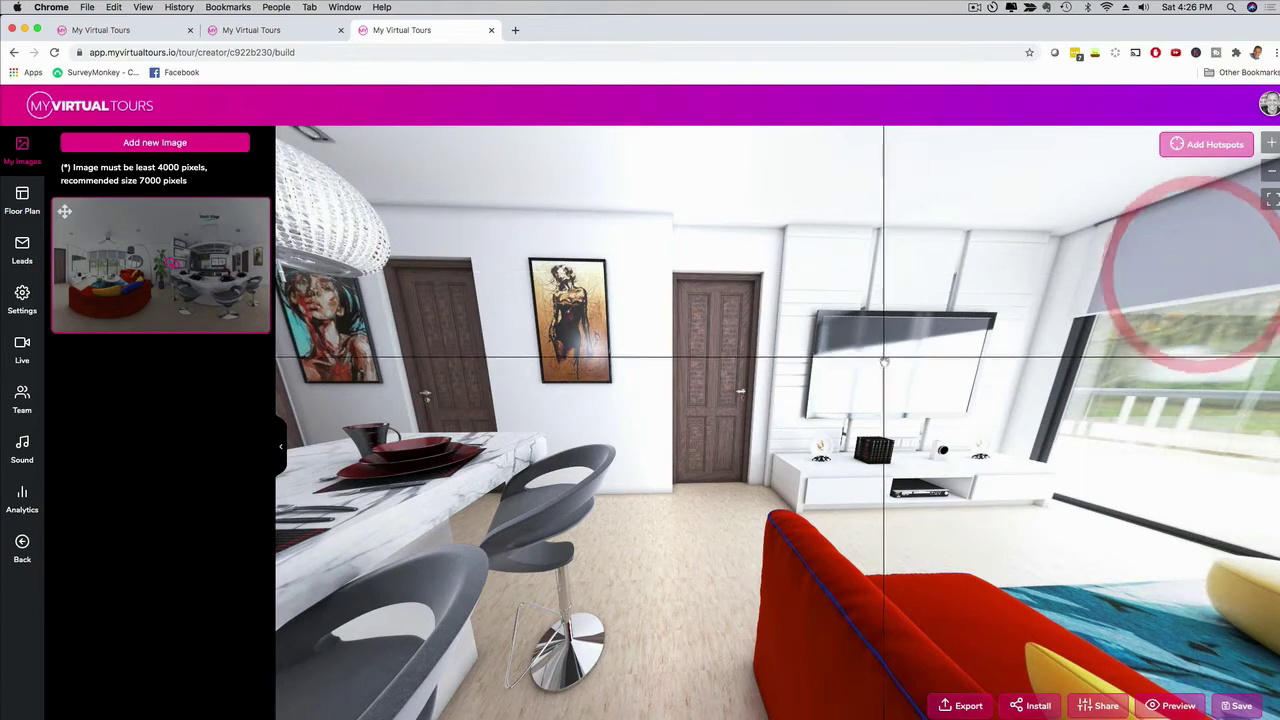
left_click(892, 366)
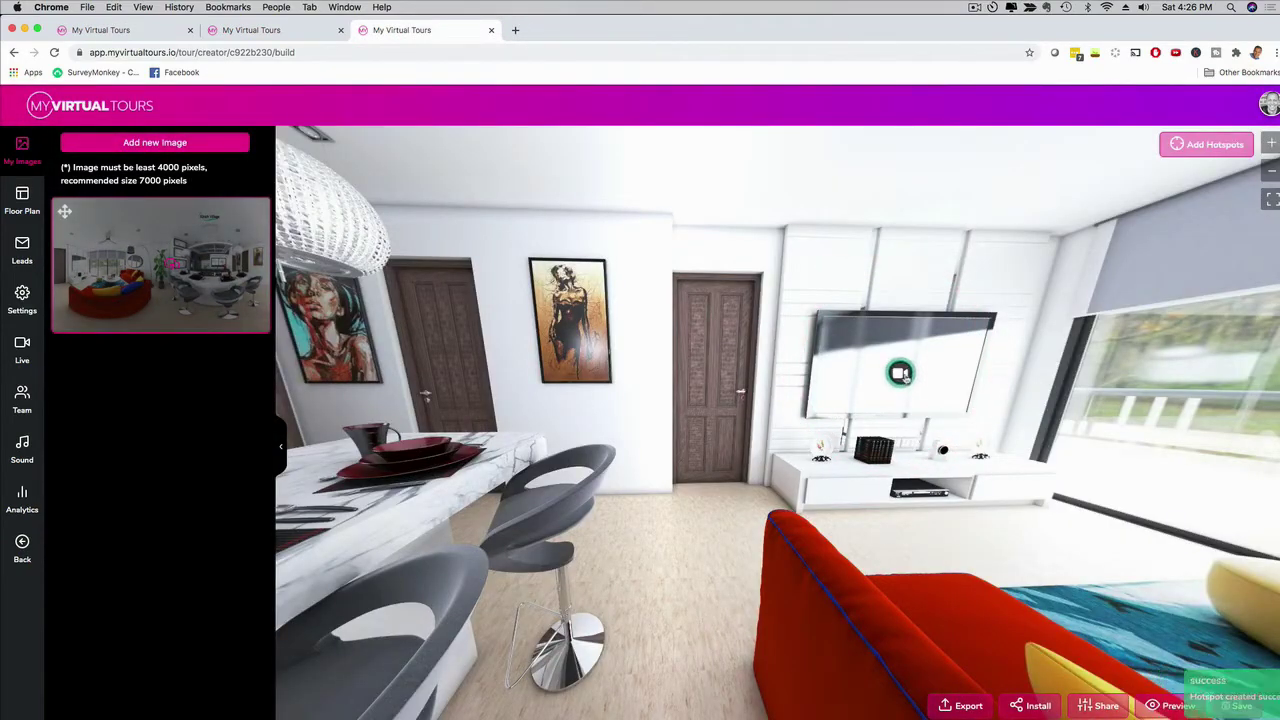
Name the TV's video hotspot Our Happy Customers and set its description to Description Here
left_click(900, 376)
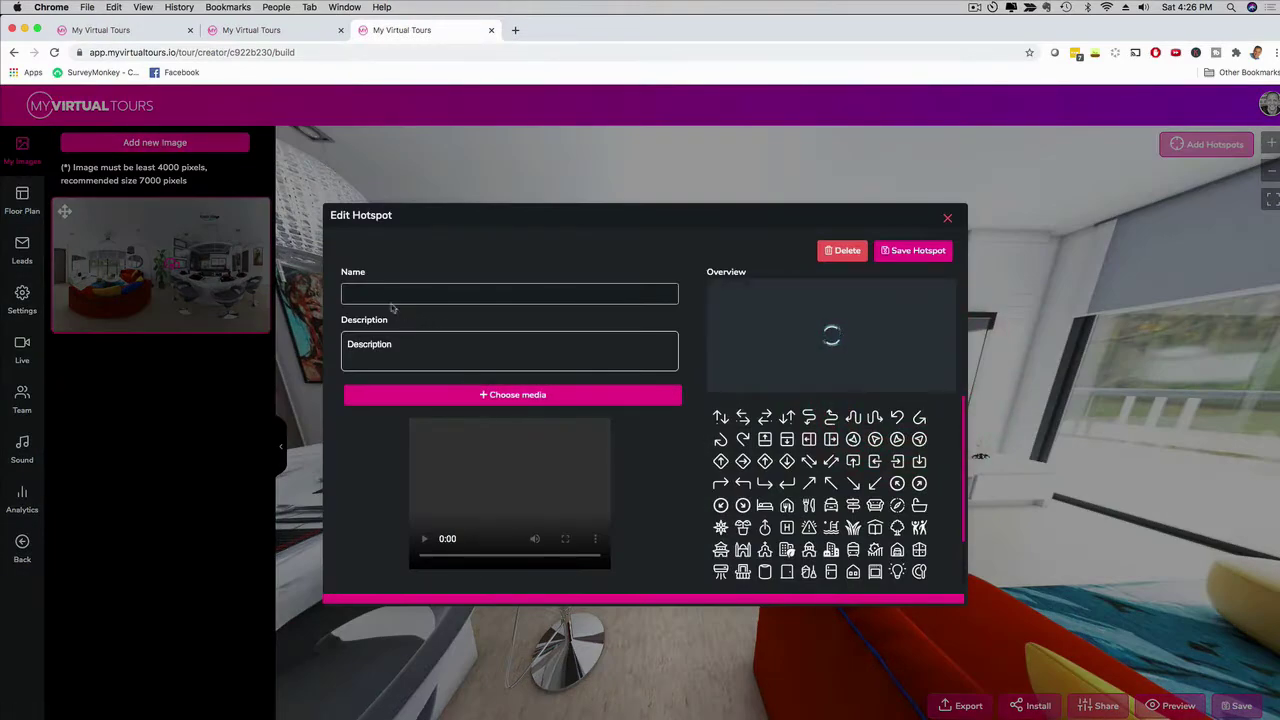
left_click(378, 293)
type("Our Happy Customers")
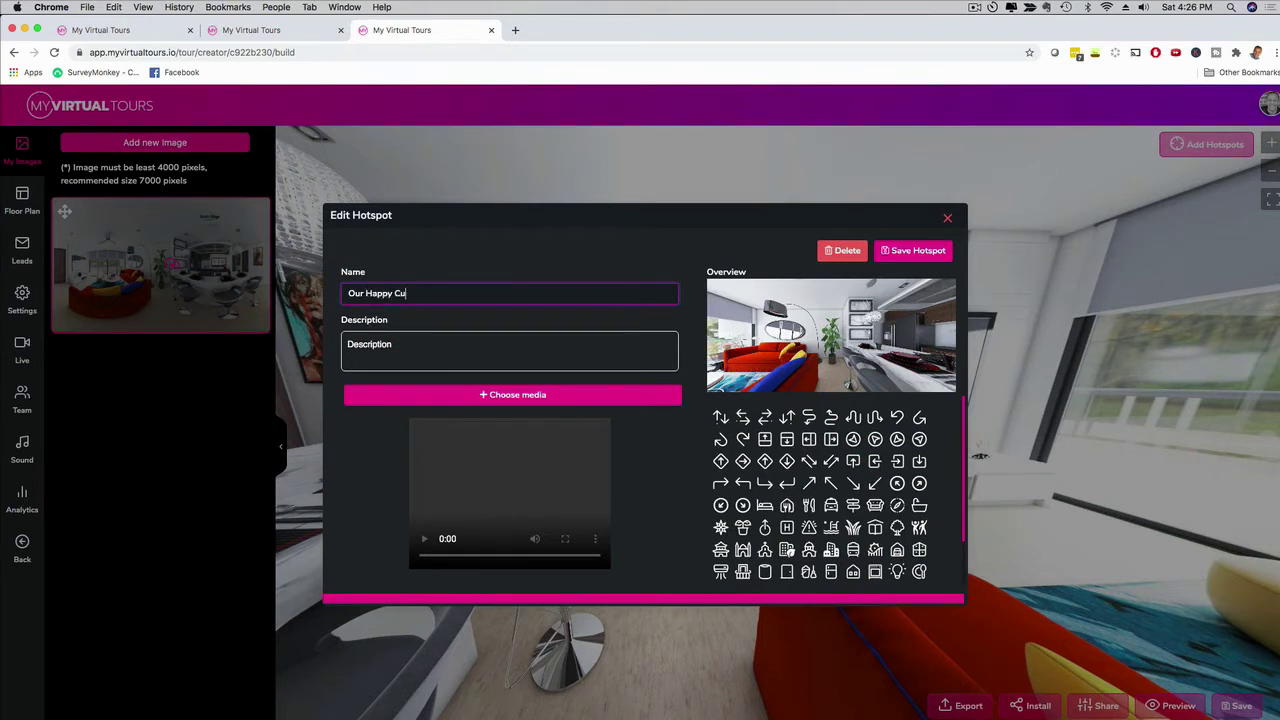
left_click(379, 347)
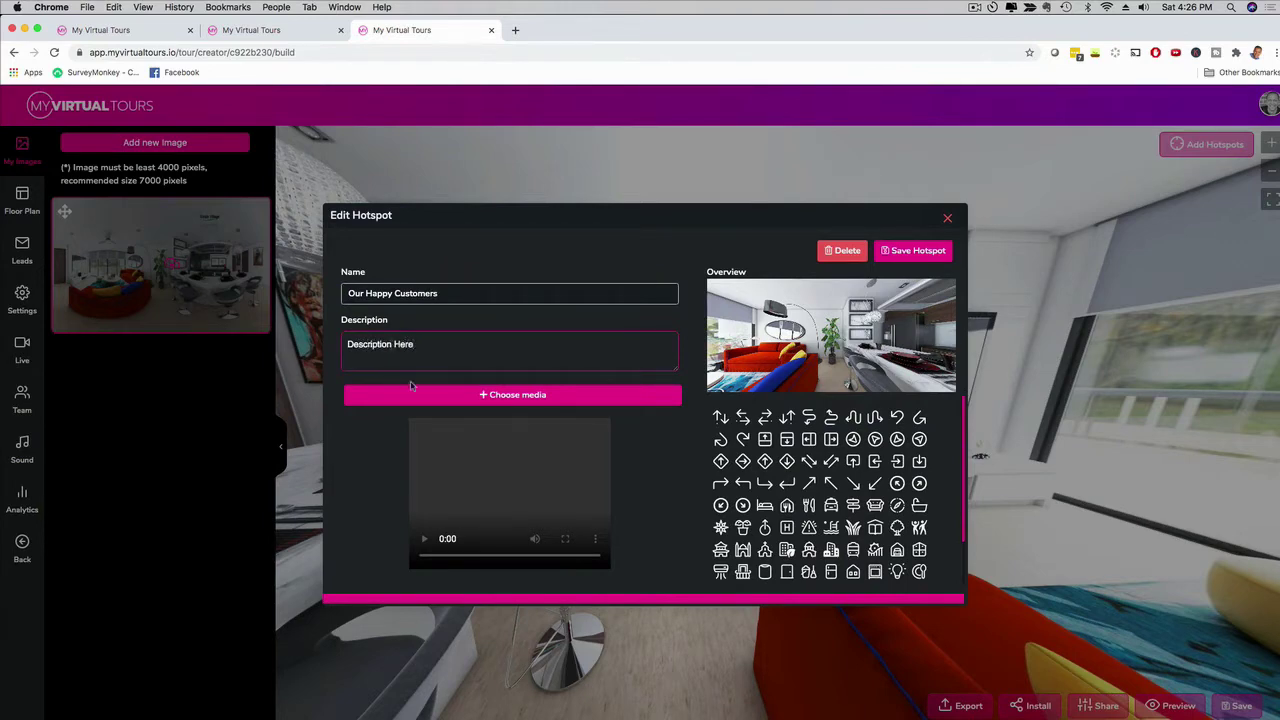
Browse the stock video library for the hotspot's media and search it for Beaches
left_click(506, 396)
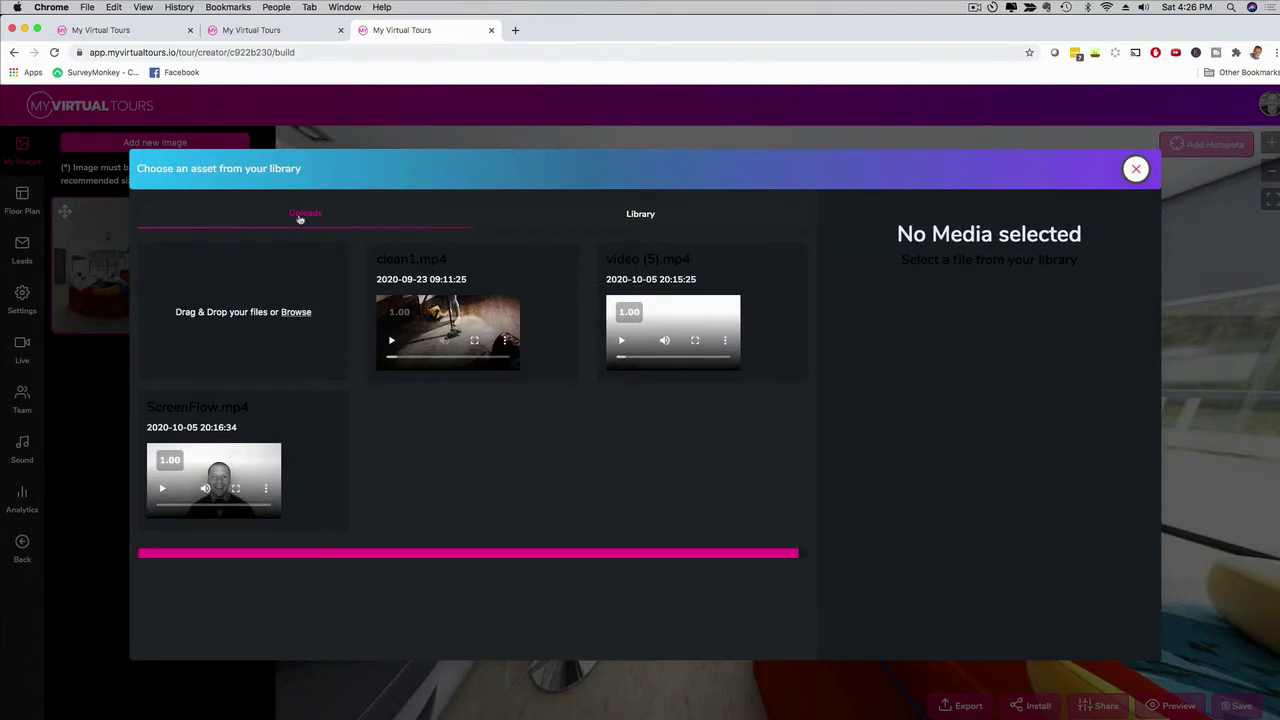
left_click(641, 214)
scroll(510, 399, "down", 10)
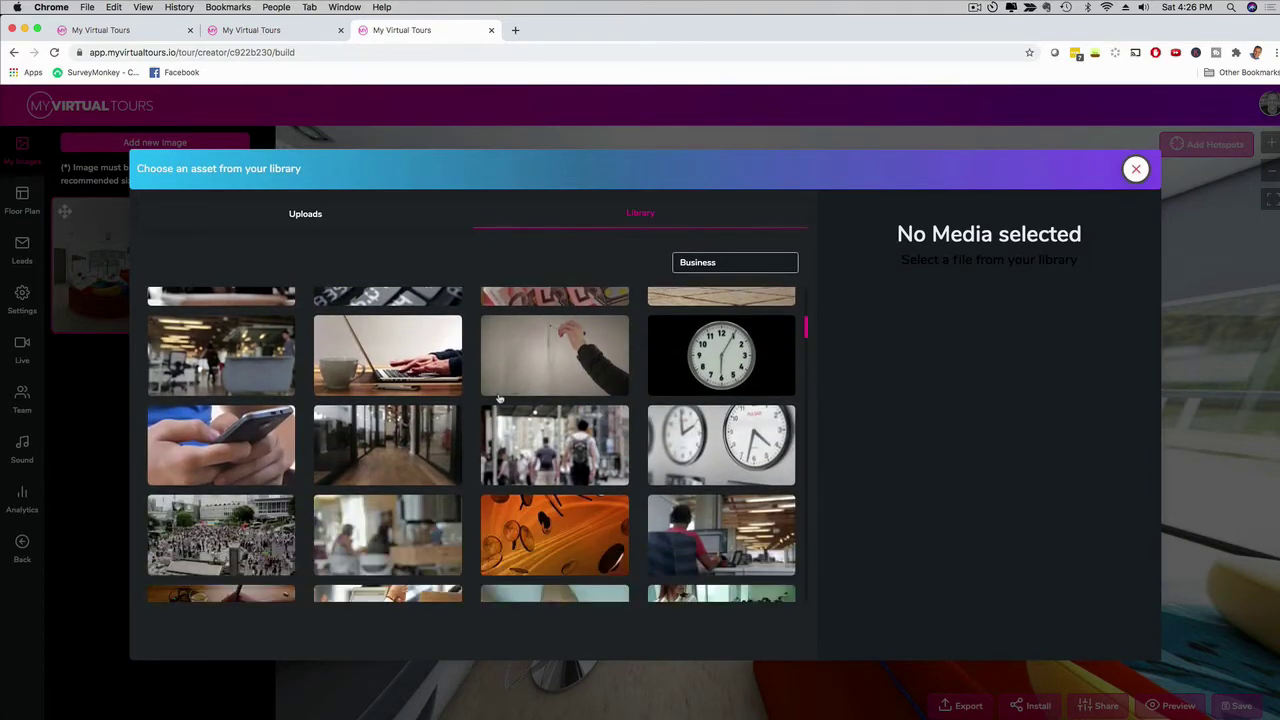
scroll(499, 398, "down", 2)
scroll(499, 398, "up", 6)
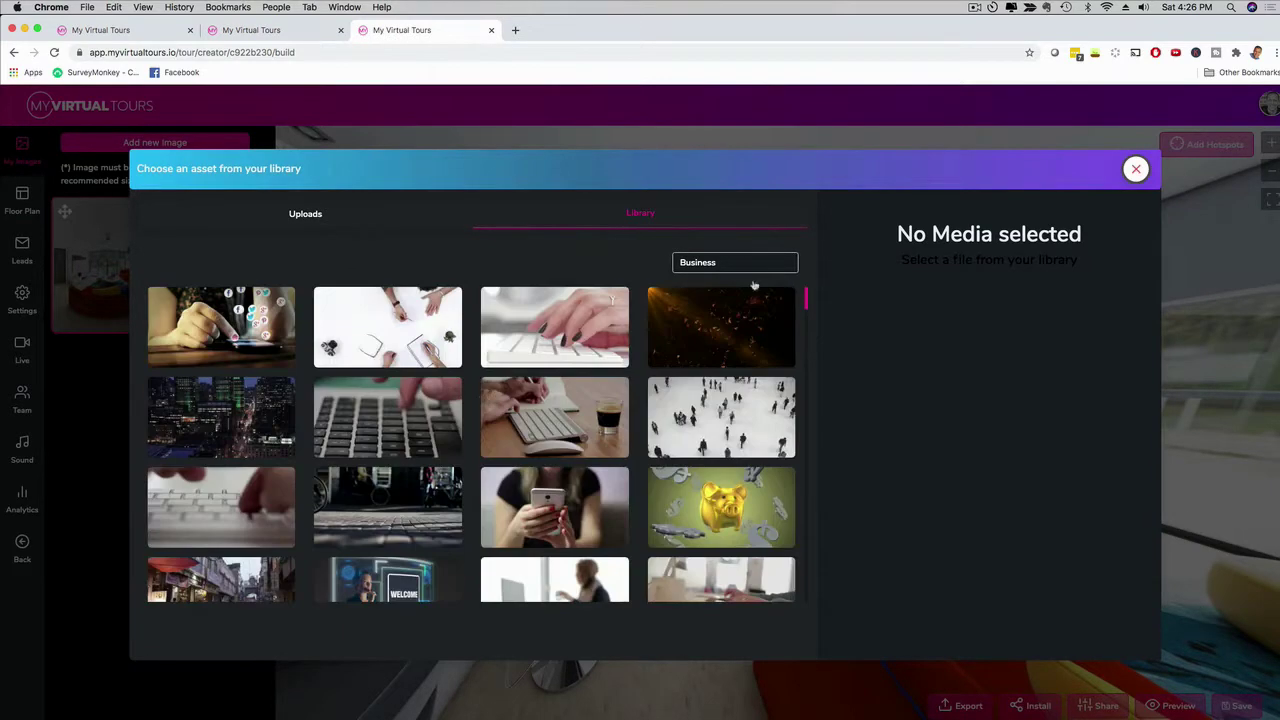
left_click_drag(740, 262, 606, 260)
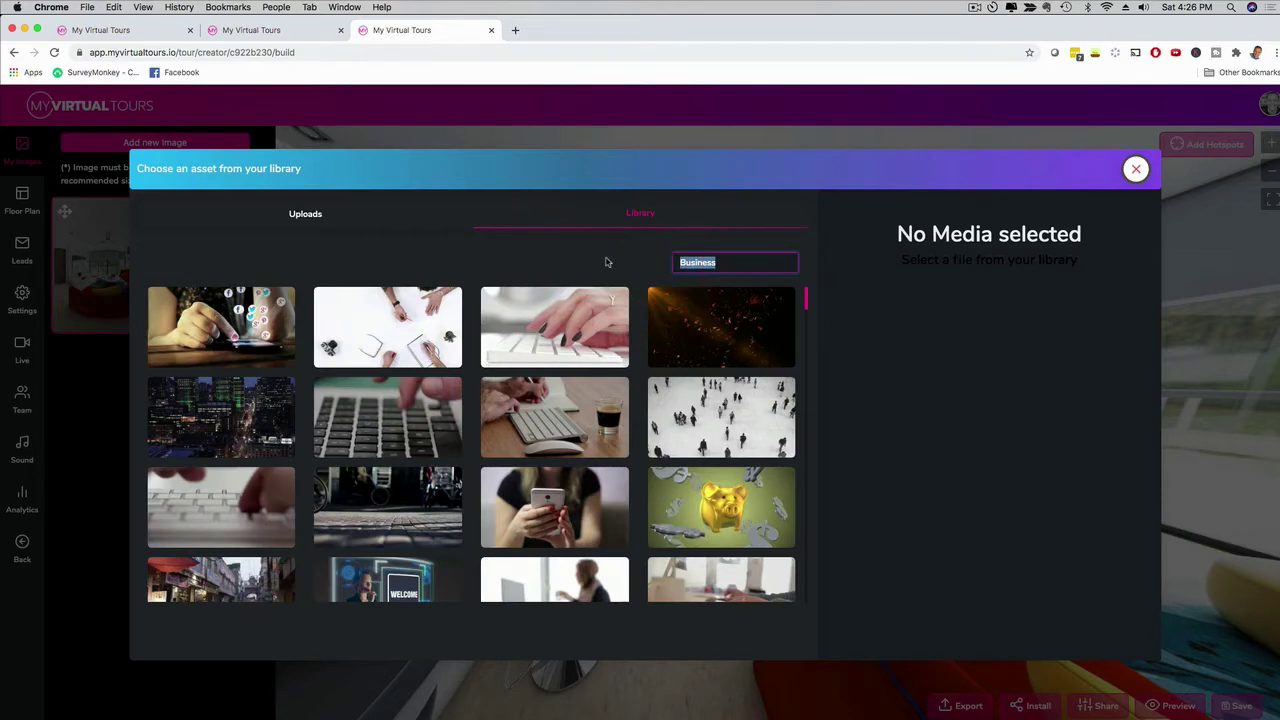
type("Beaches")
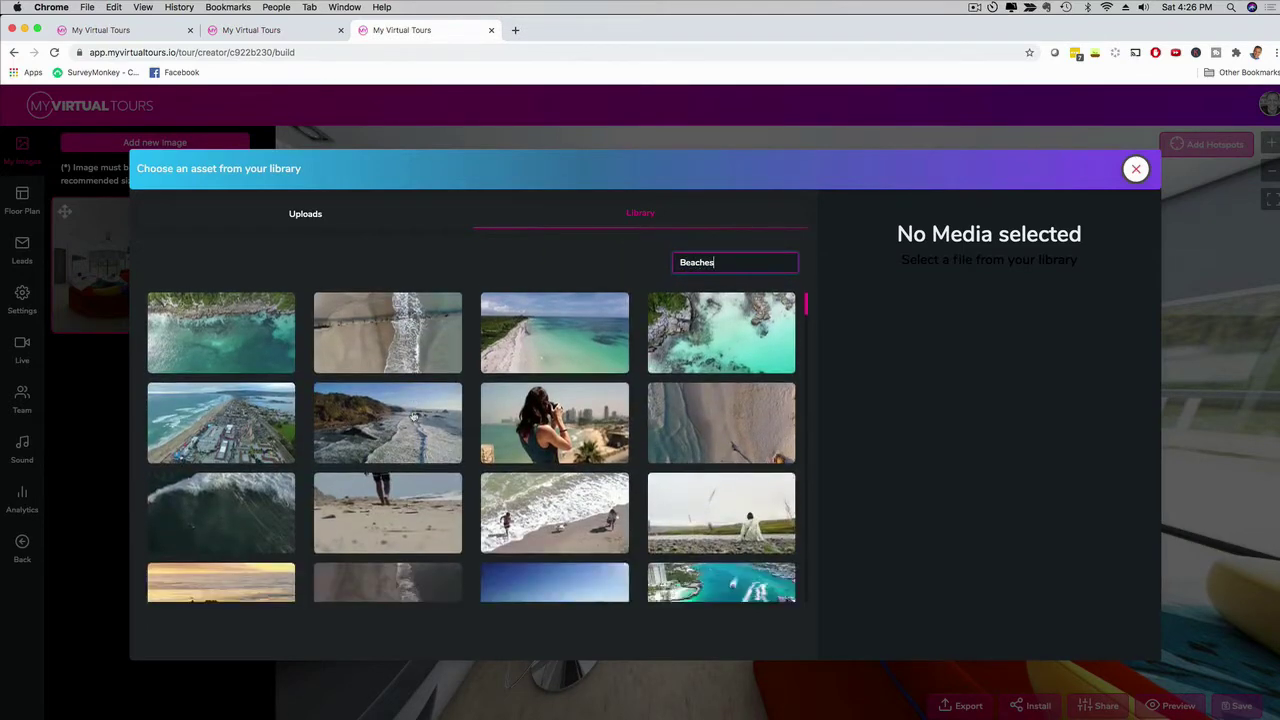
Preview the golden sunset wave clip and choose it as the hotspot's video
left_click(404, 323)
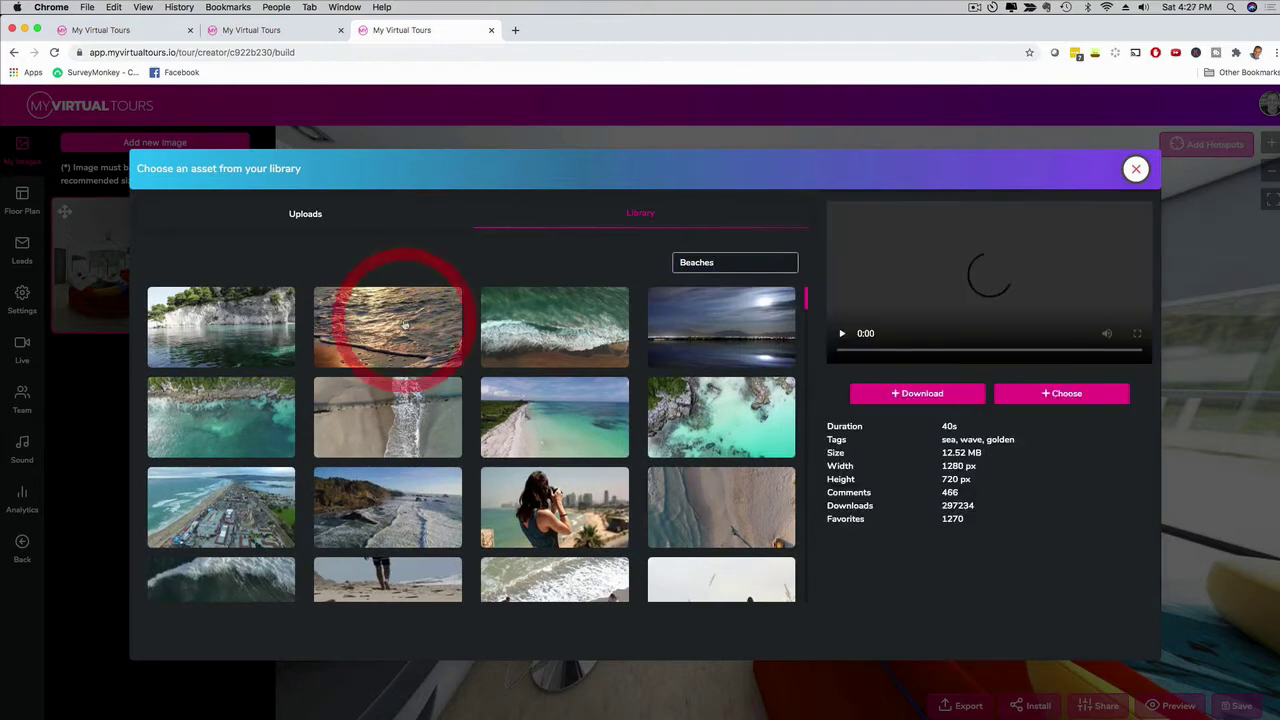
left_click(842, 353)
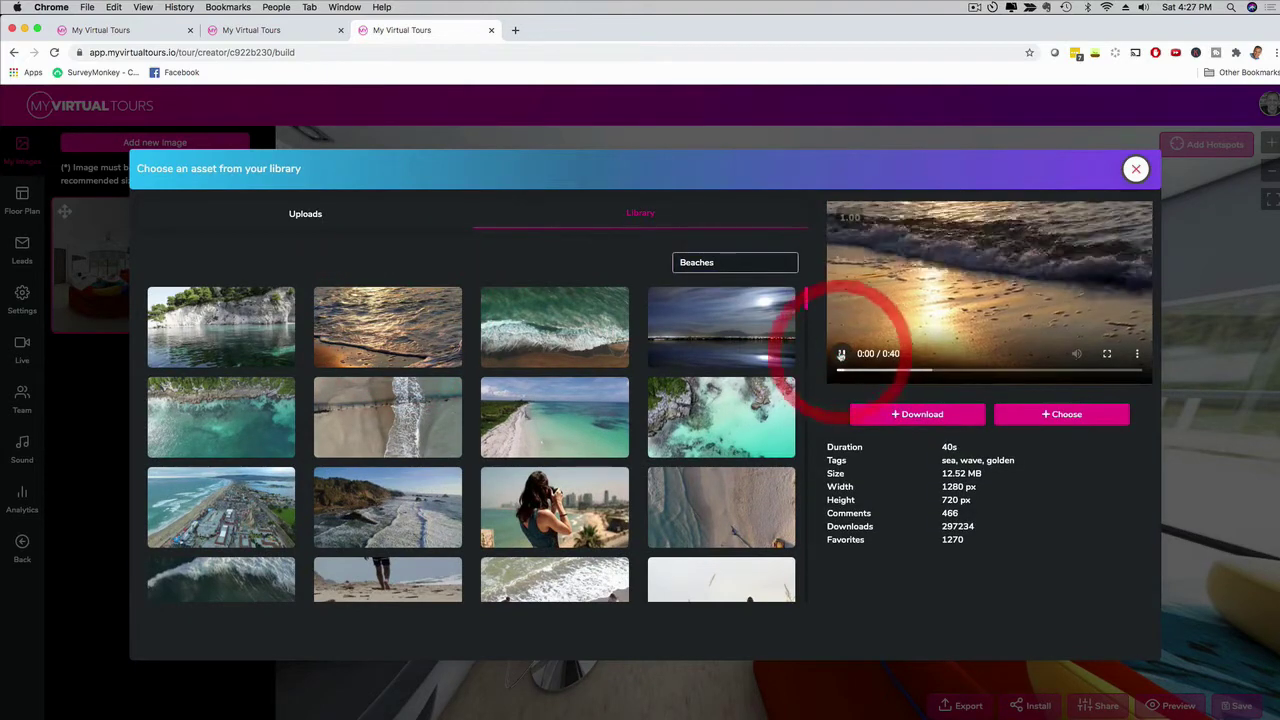
left_click(841, 354)
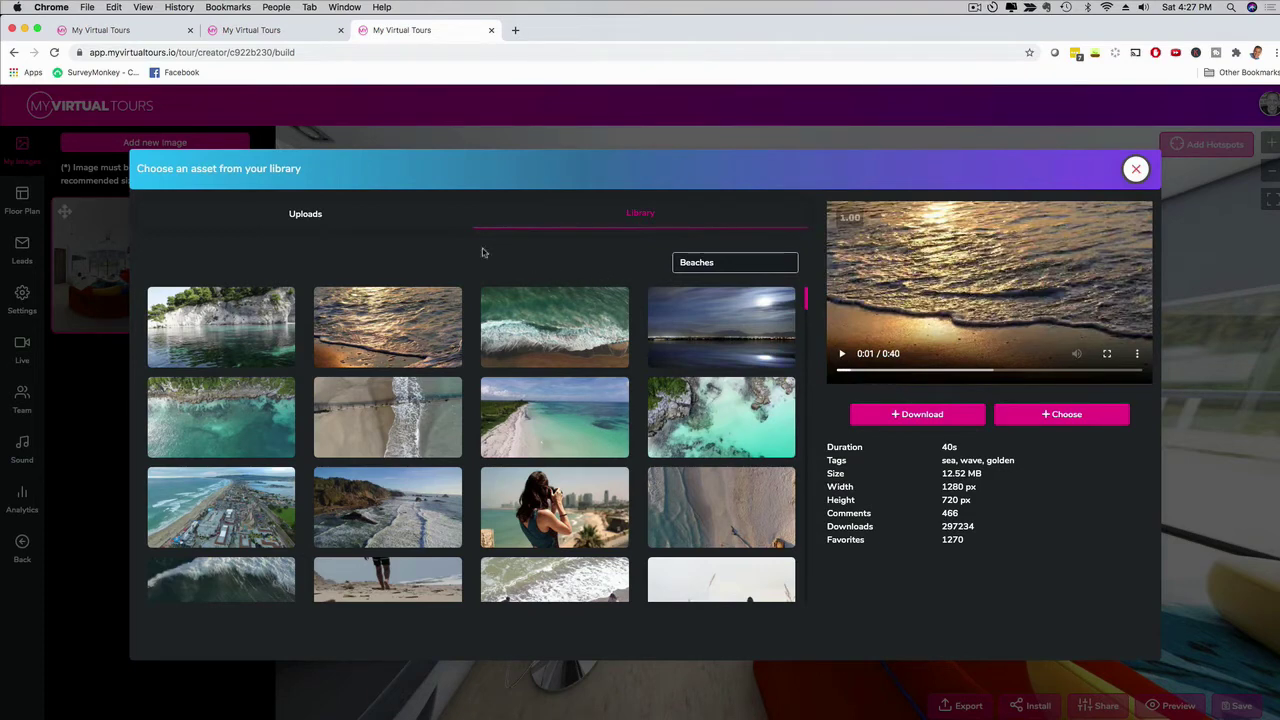
left_click(301, 216)
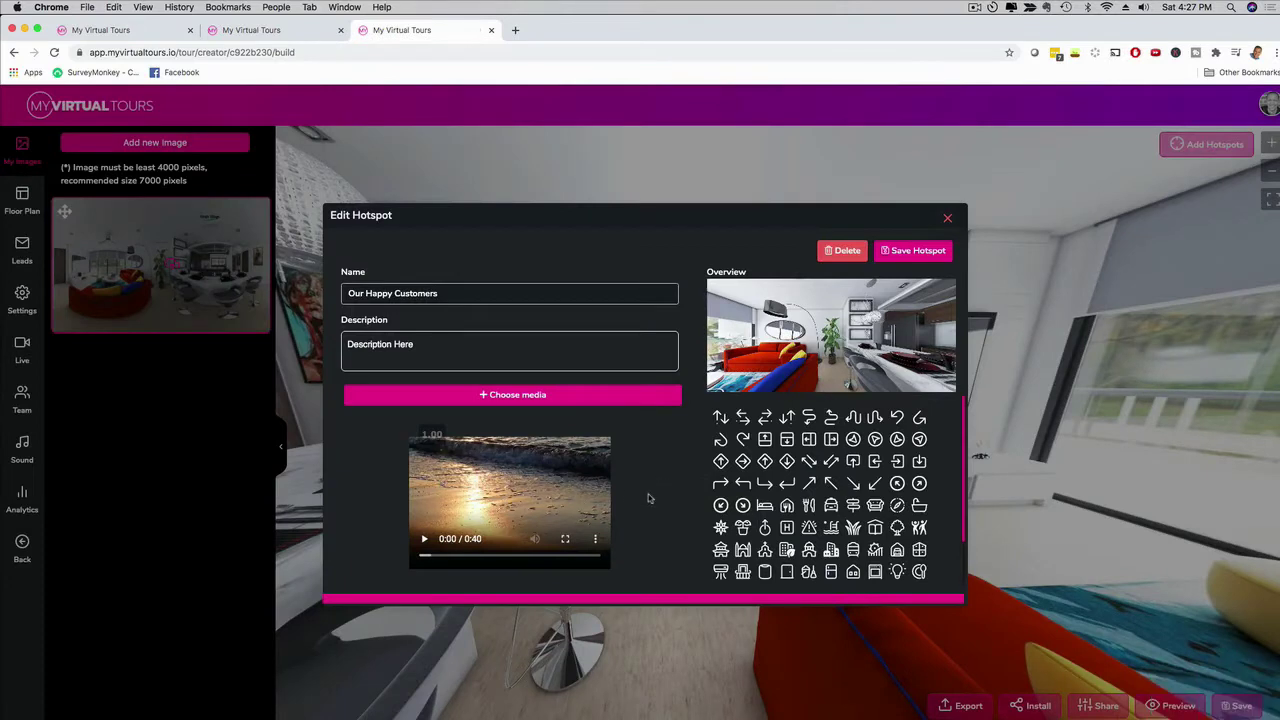
Look through the icon choices for the video hotspot and save the hotspot
scroll(766, 452, "down", 2)
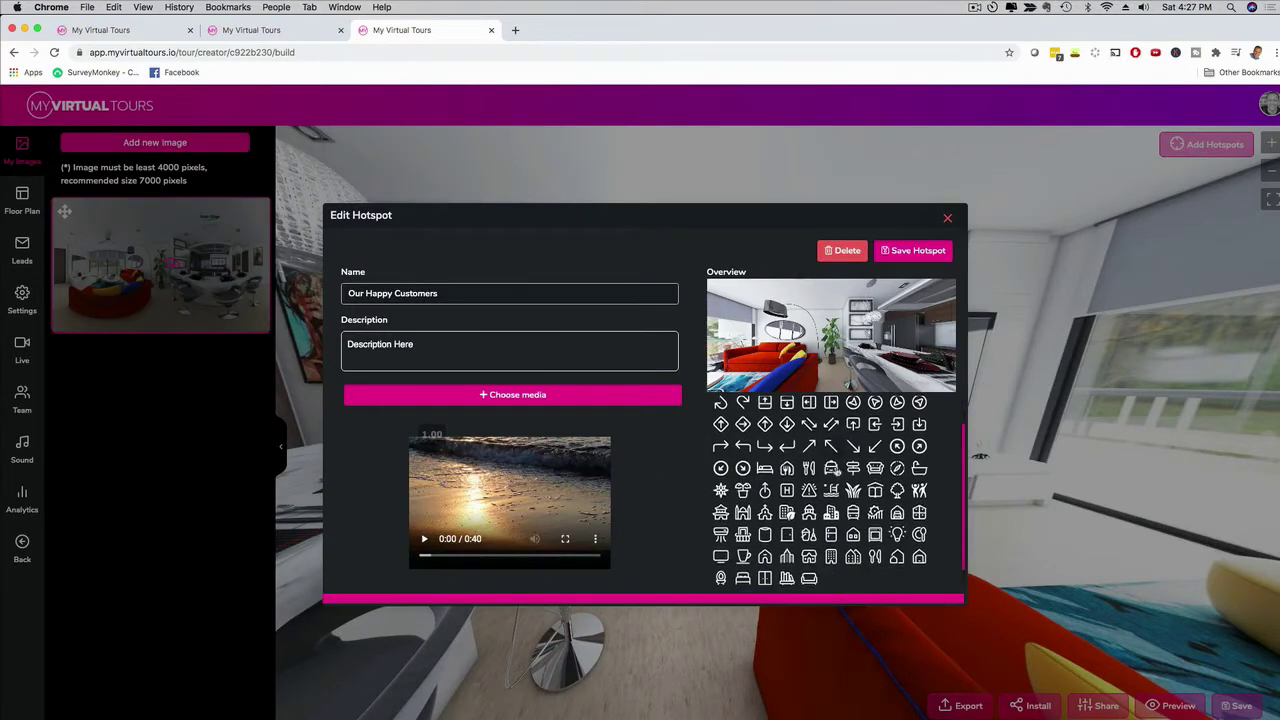
scroll(835, 481, "up", 1)
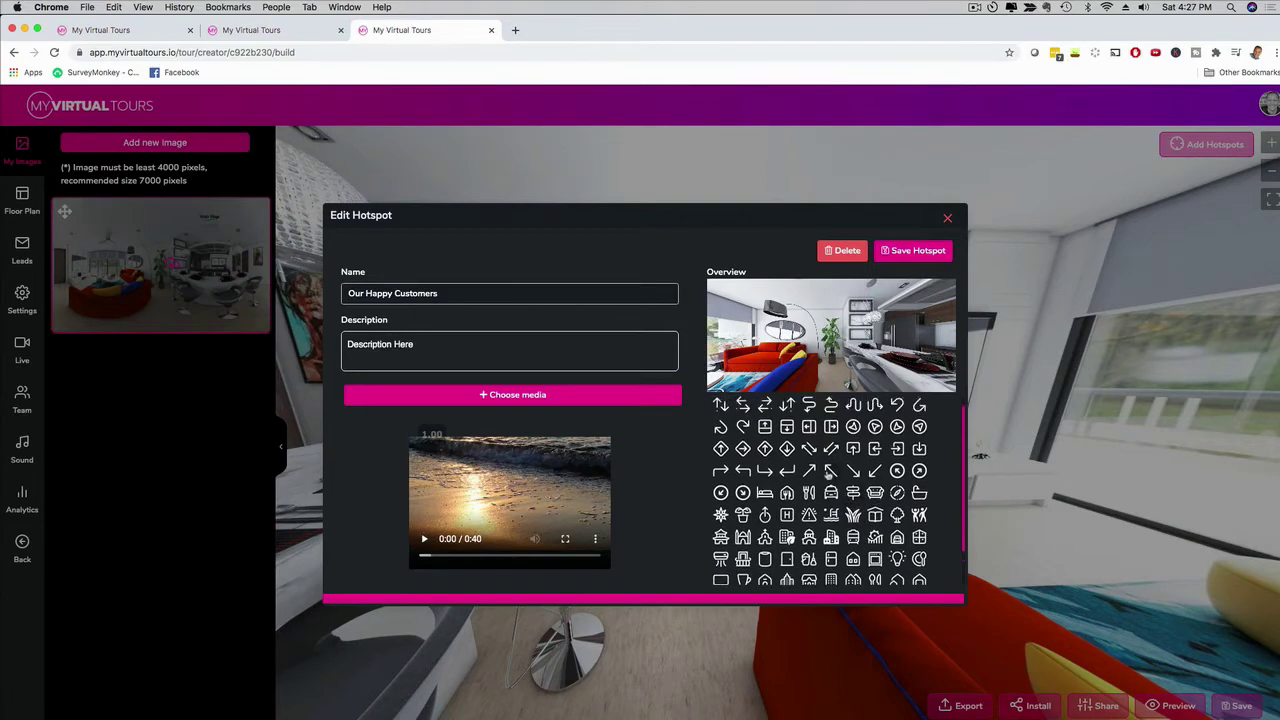
left_click(910, 251)
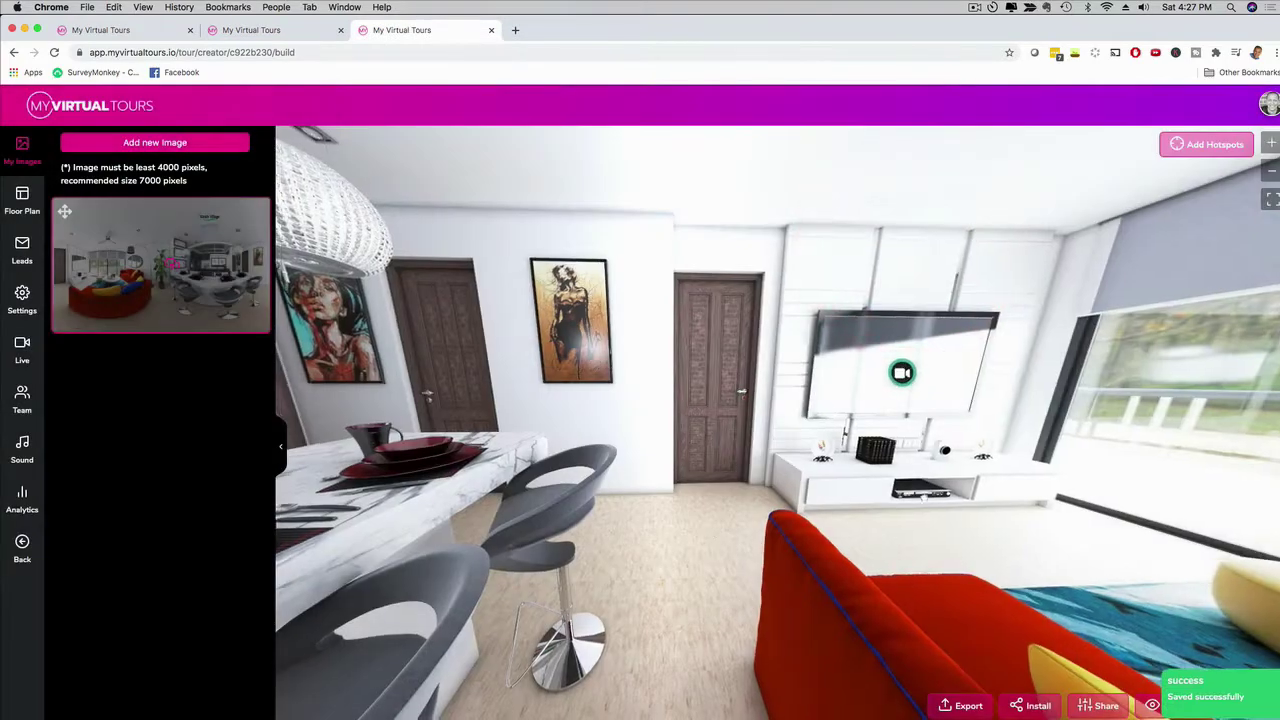
Examine the hotspot types that can be added to the scene and the tour's floor plan options
left_click_drag(909, 497, 751, 514)
left_click_drag(595, 372, 677, 340)
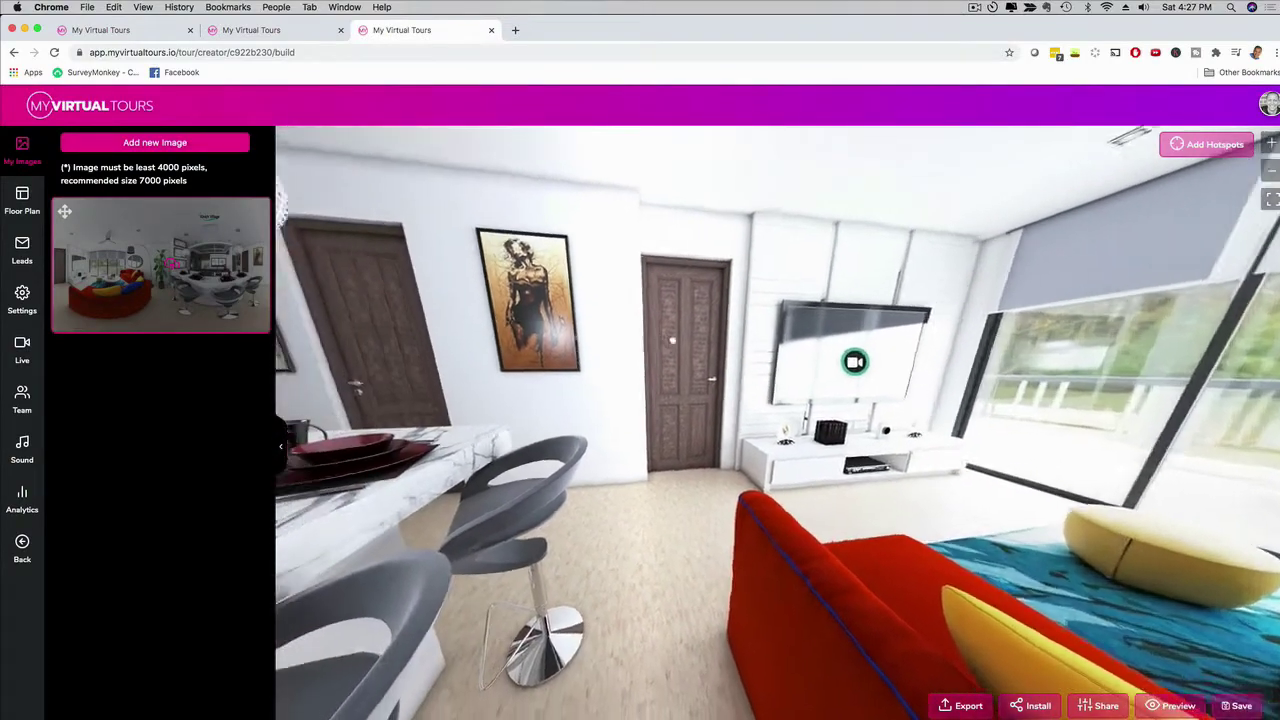
left_click(700, 314)
left_click(1205, 145)
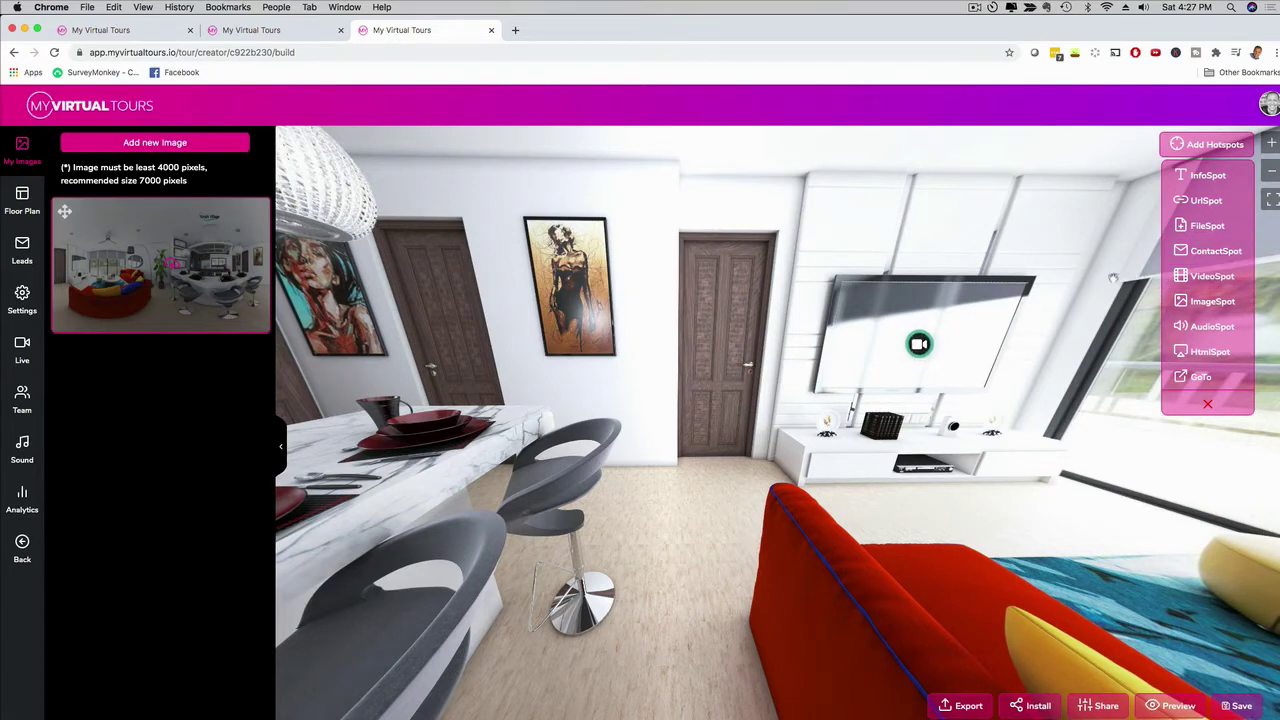
left_click_drag(1106, 269, 972, 264)
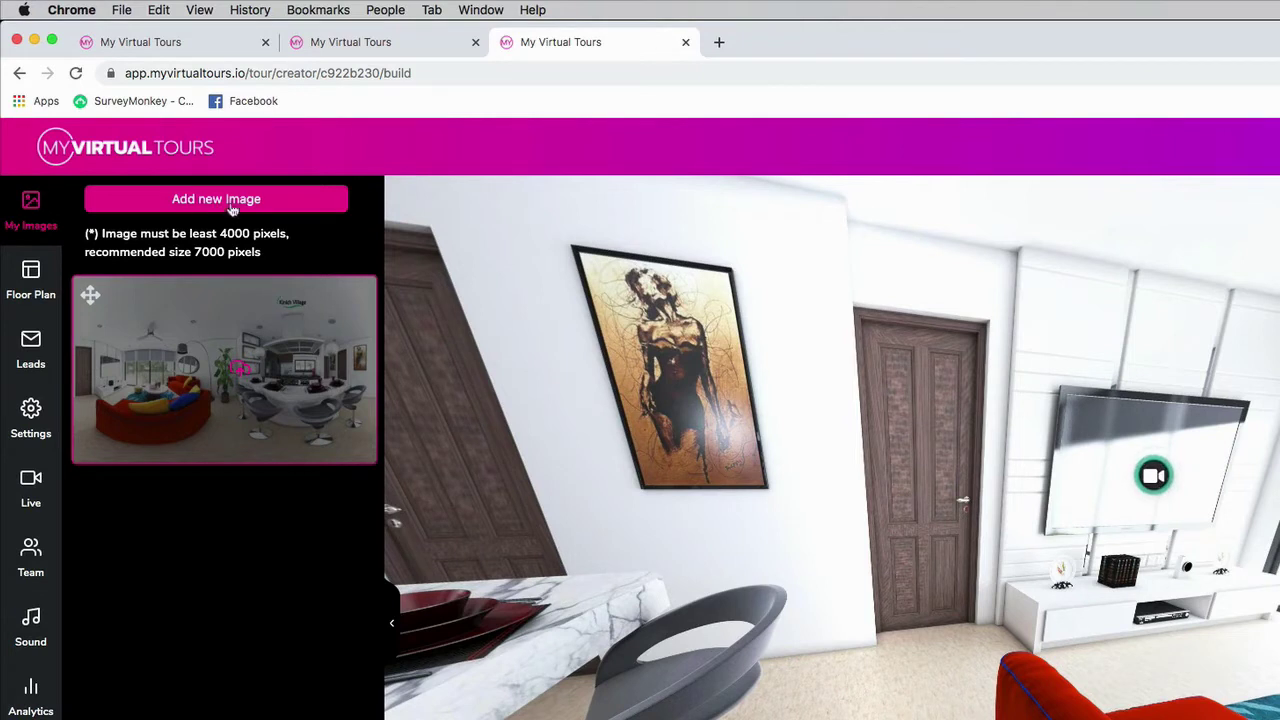
left_click(30, 280)
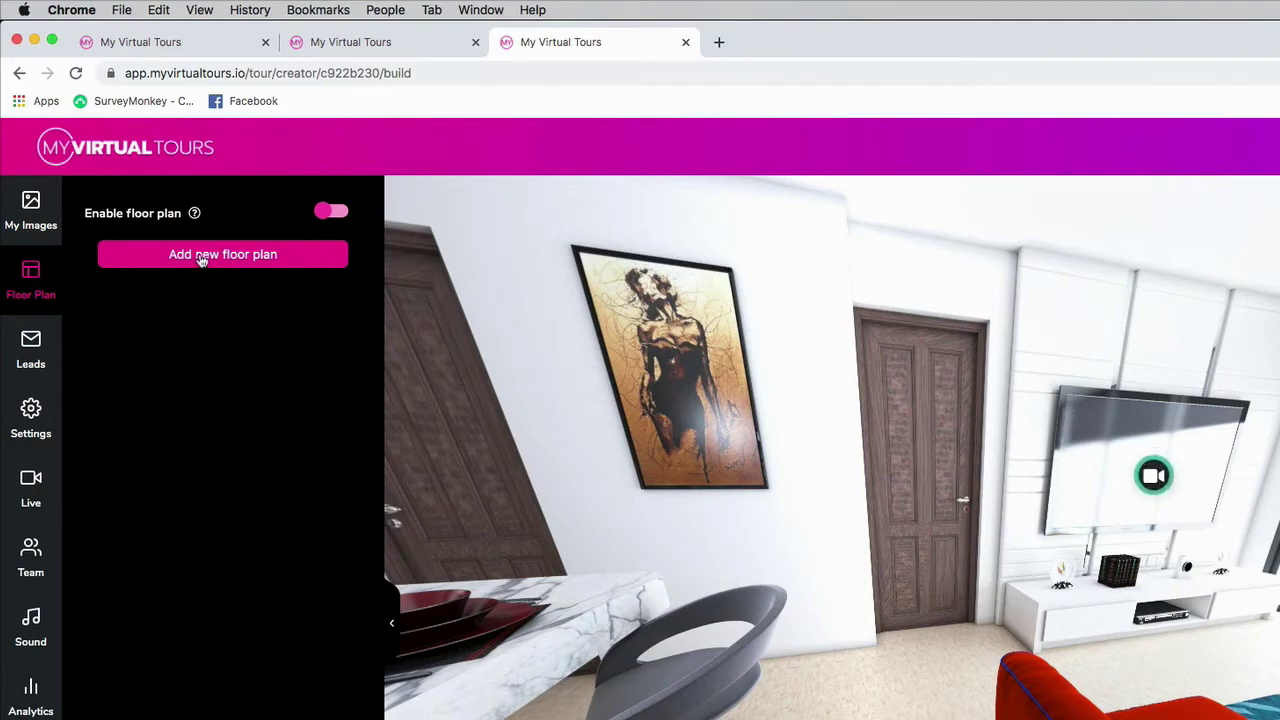
Activate the prospects capture form for the tour and look through the autoresponders it can connect to
left_click(31, 348)
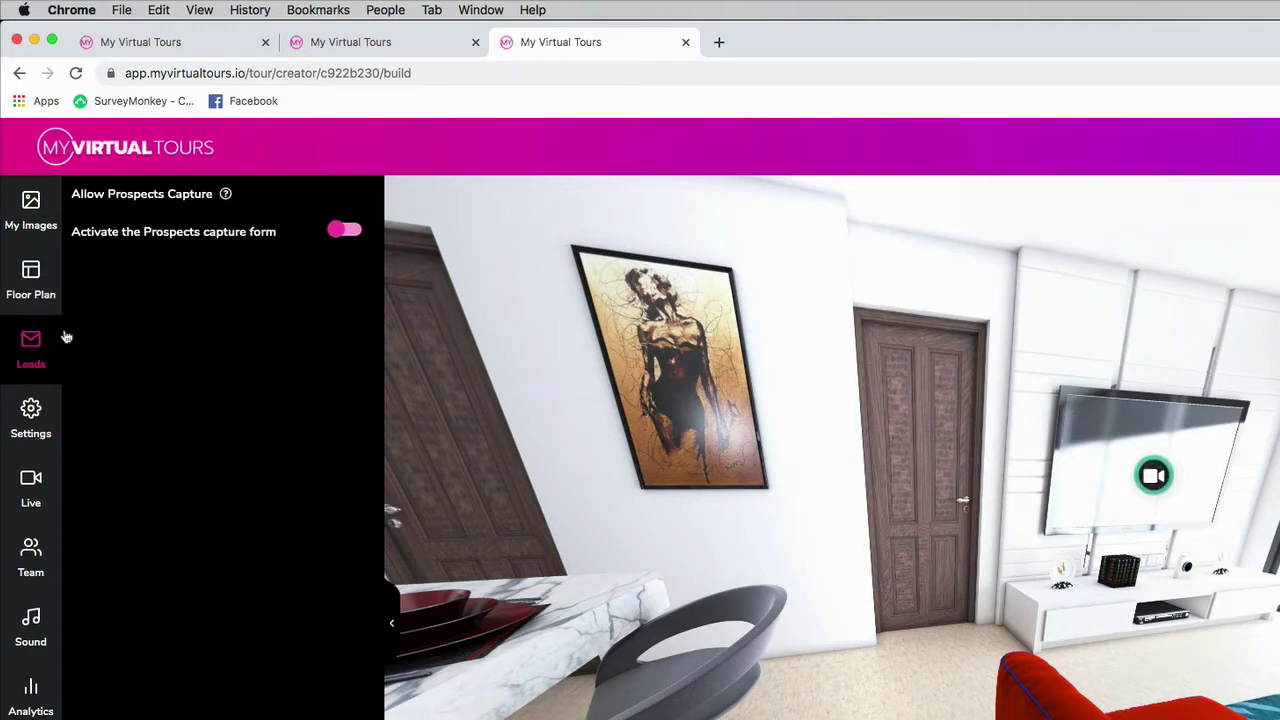
left_click(336, 232)
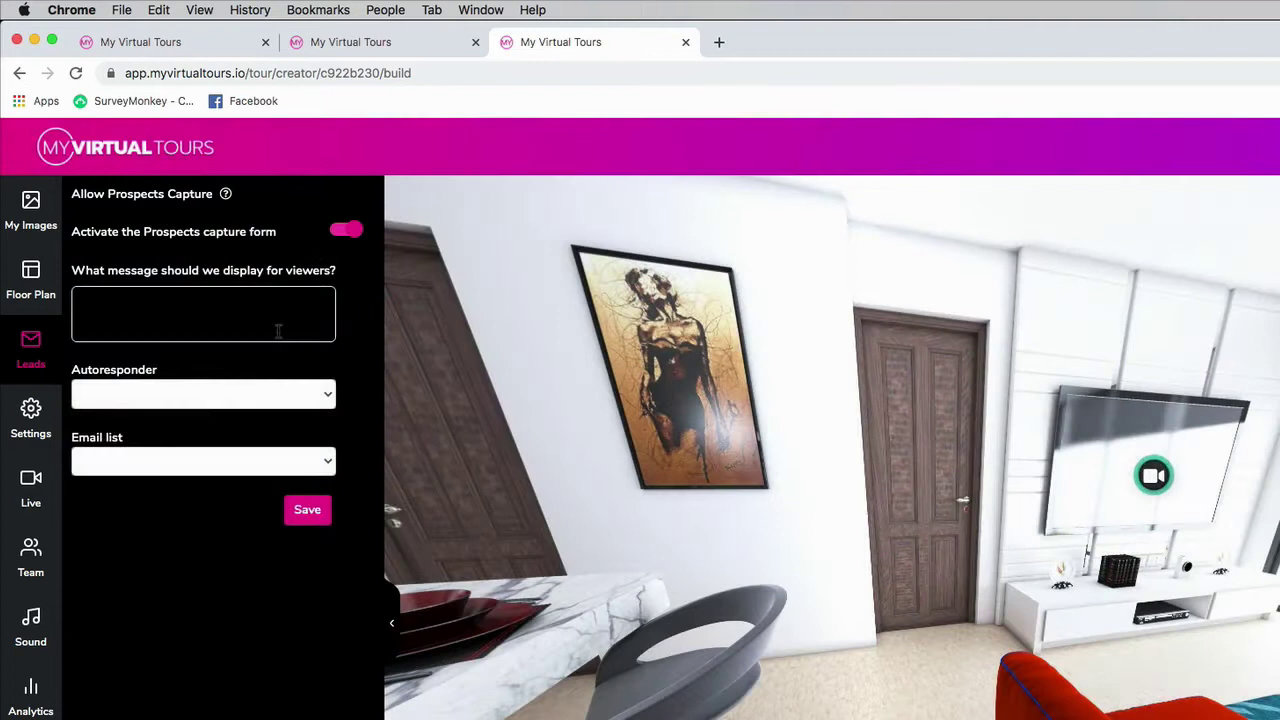
left_click(245, 394)
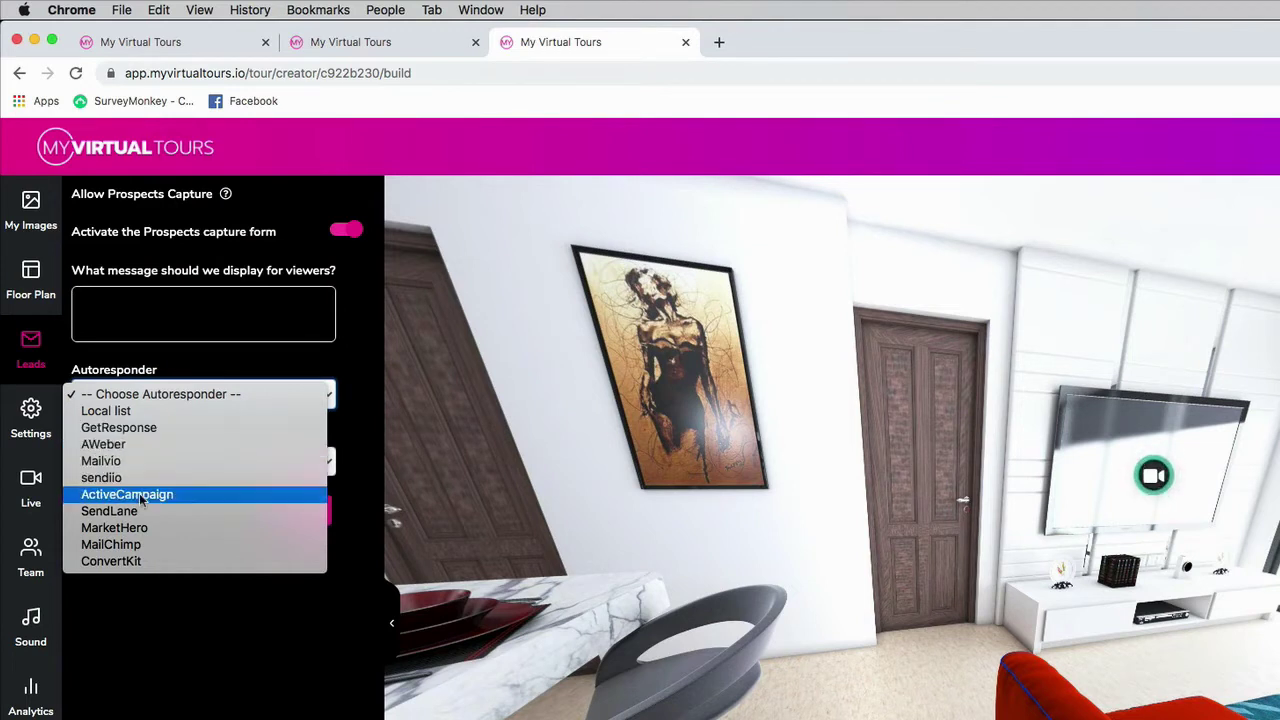
left_click(192, 614)
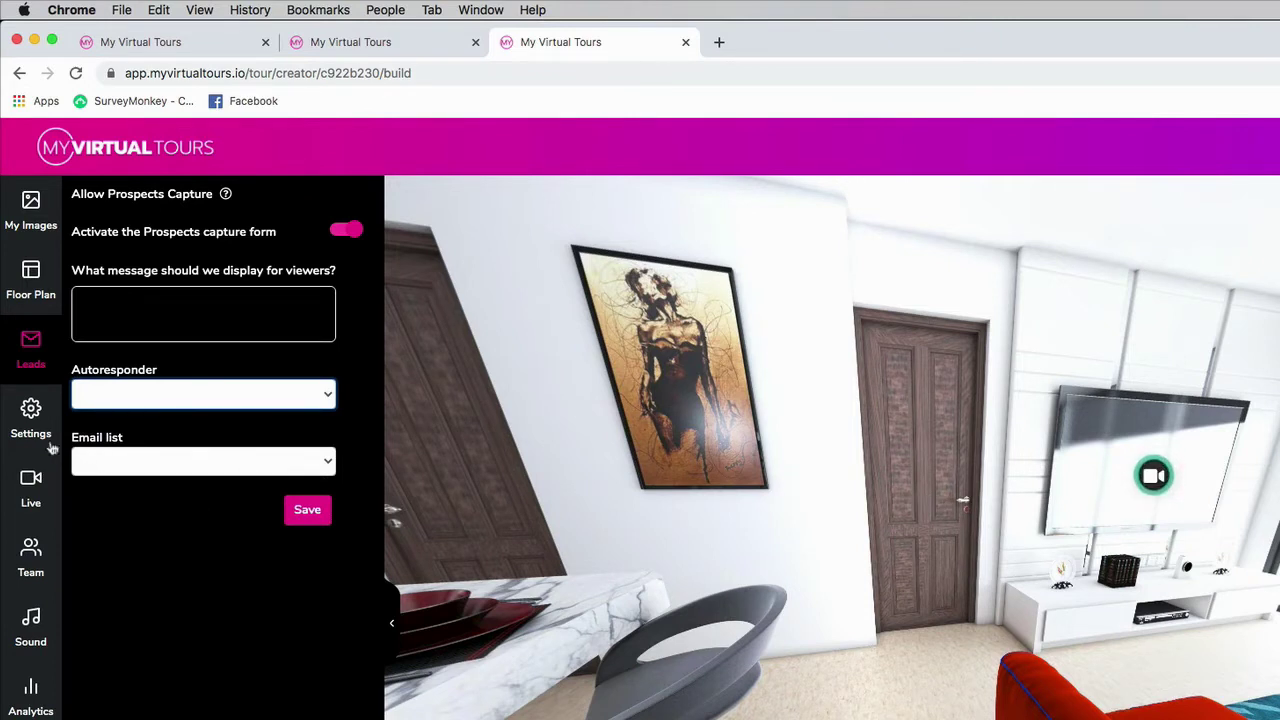
Look over the project settings and turn on live video chat for the tour
left_click(30, 418)
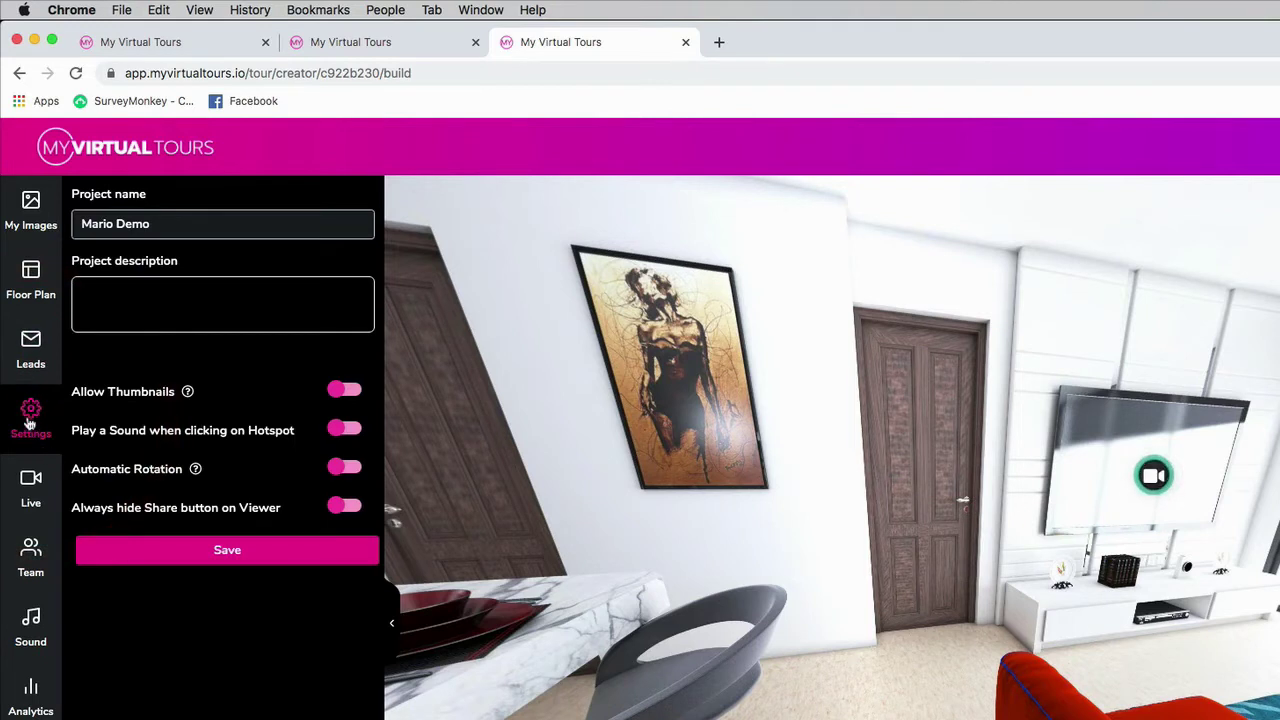
left_click(31, 487)
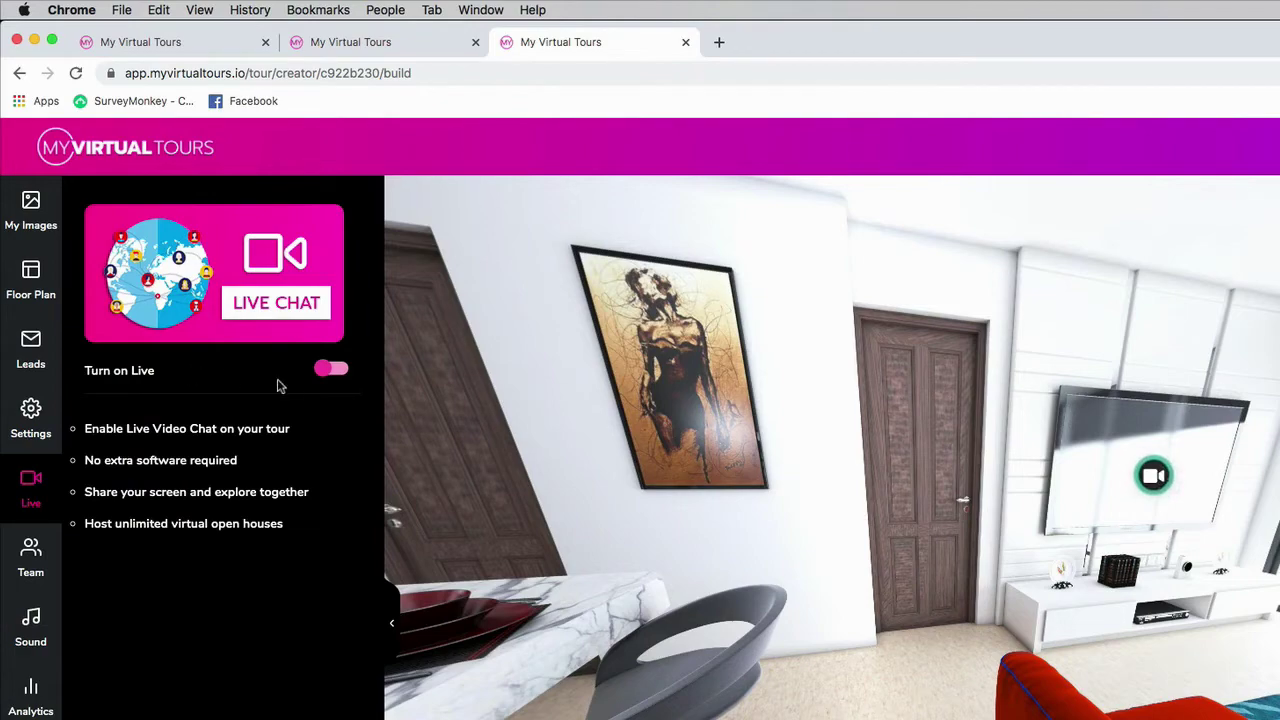
left_click(325, 372)
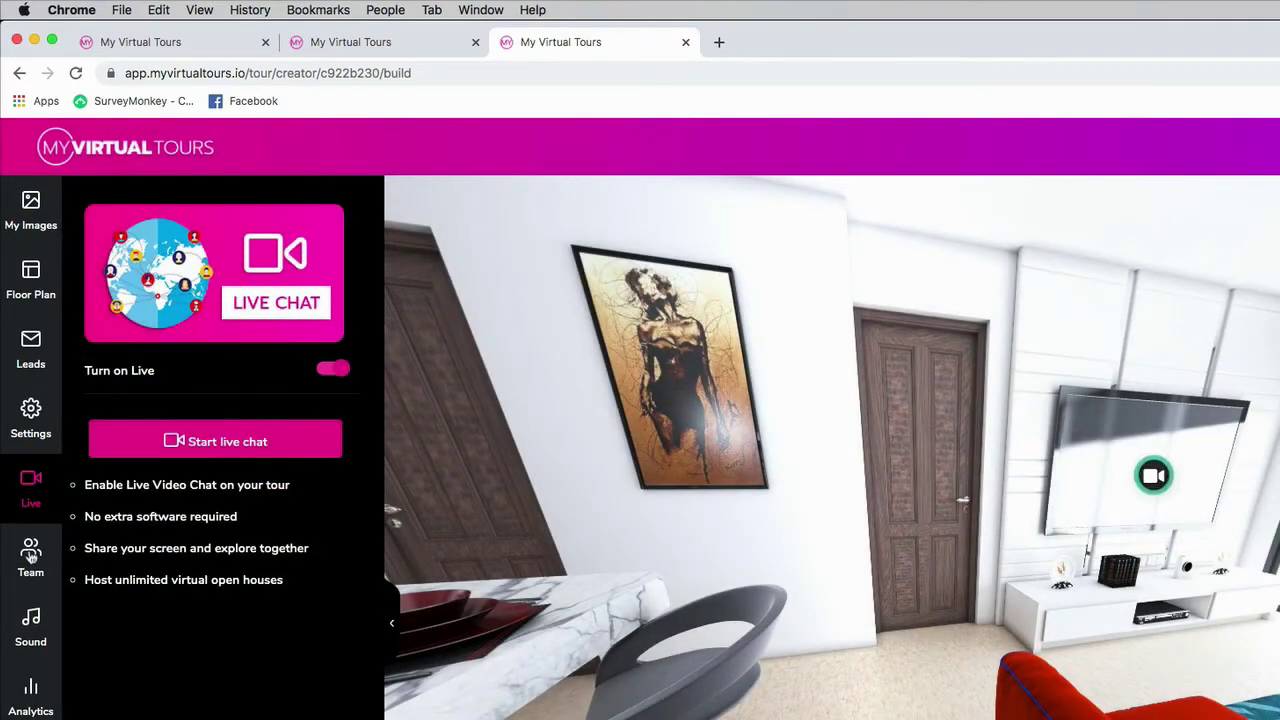
Examine the tour's team sharing, background sound library and analytics tracking options, leaving background sound disabled
left_click(31, 558)
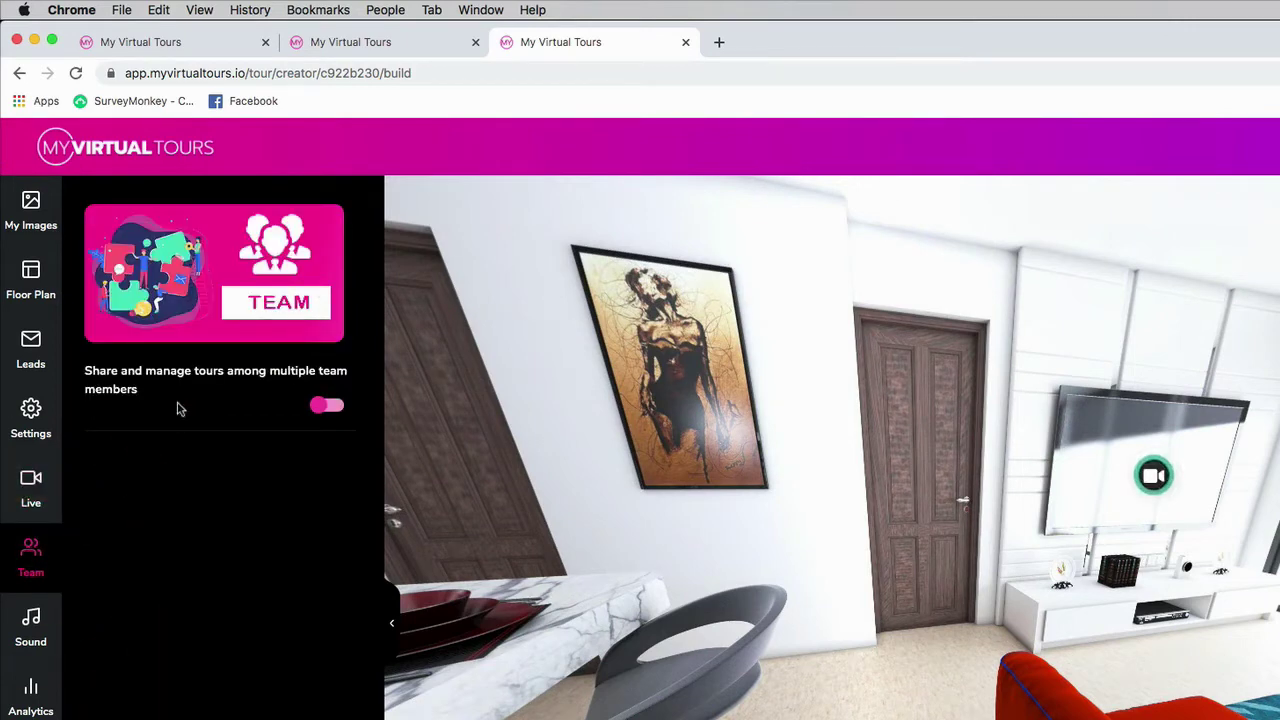
left_click(30, 625)
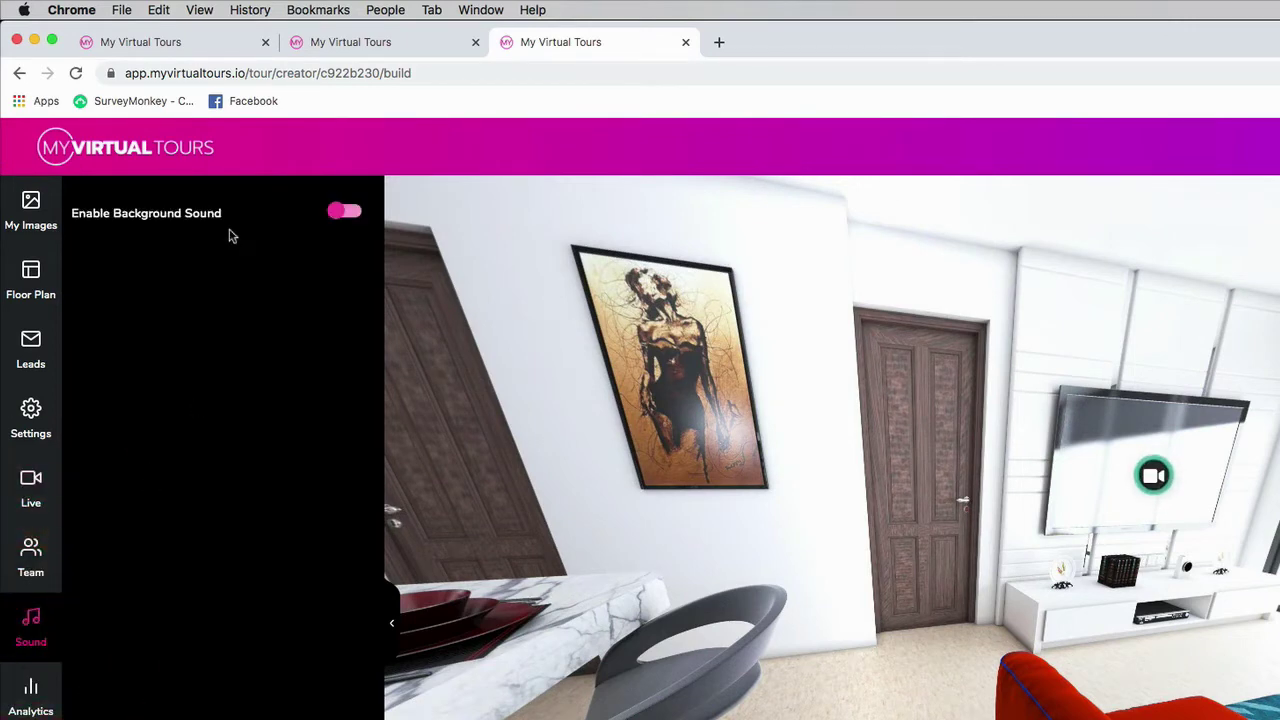
left_click(338, 220)
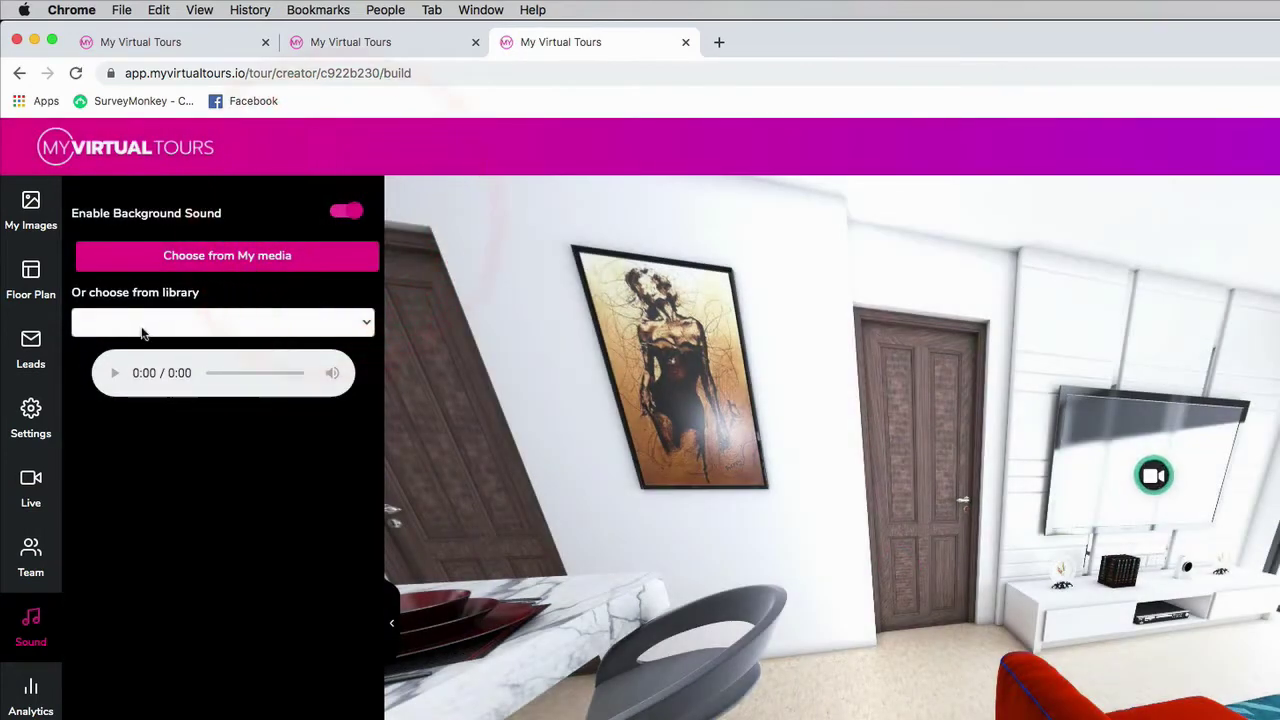
left_click(255, 322)
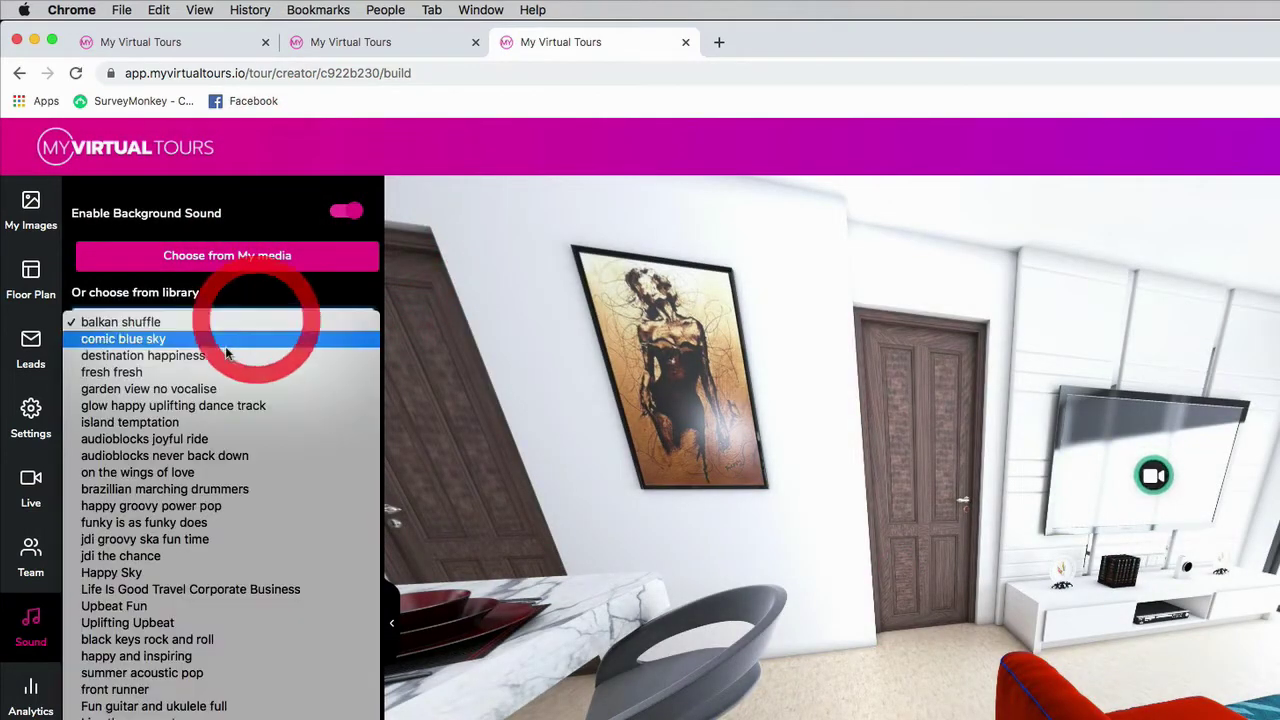
left_click(285, 298)
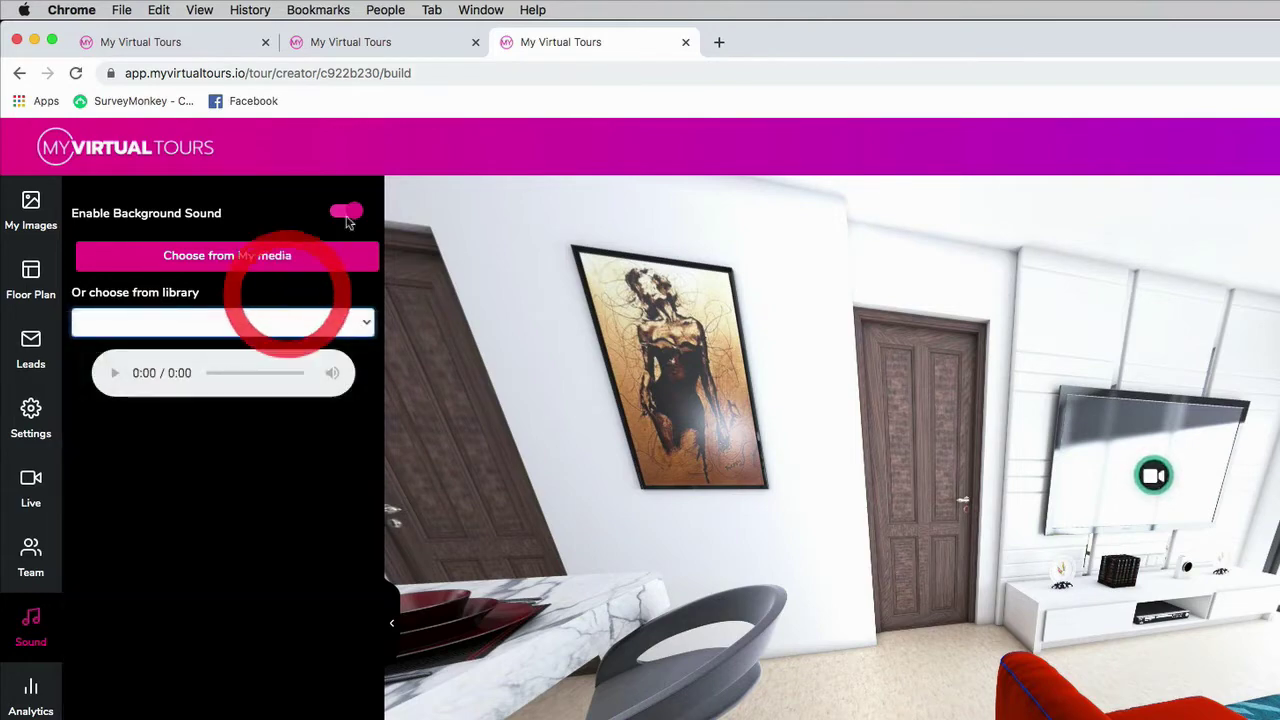
left_click(346, 211)
left_click(44, 699)
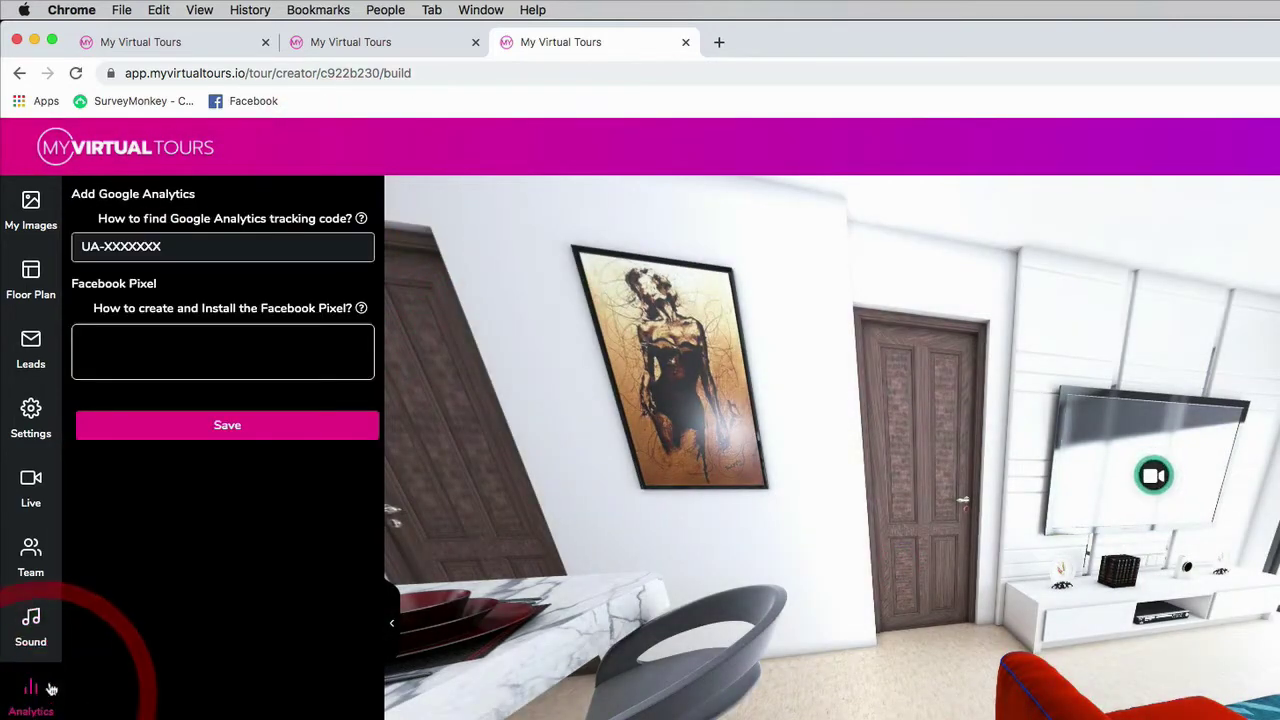
left_click(36, 701)
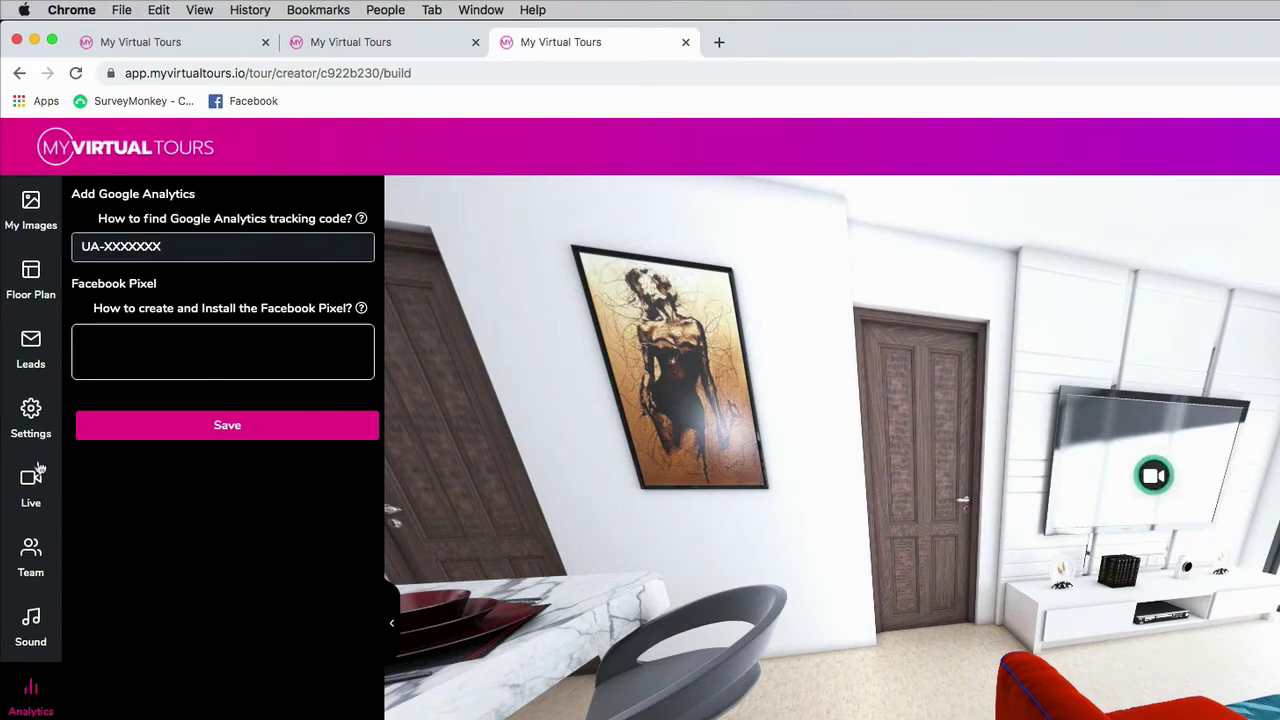
Return to the tour's images and place an InfoSpot hotspot at the window behind the coffee table
left_click(31, 212)
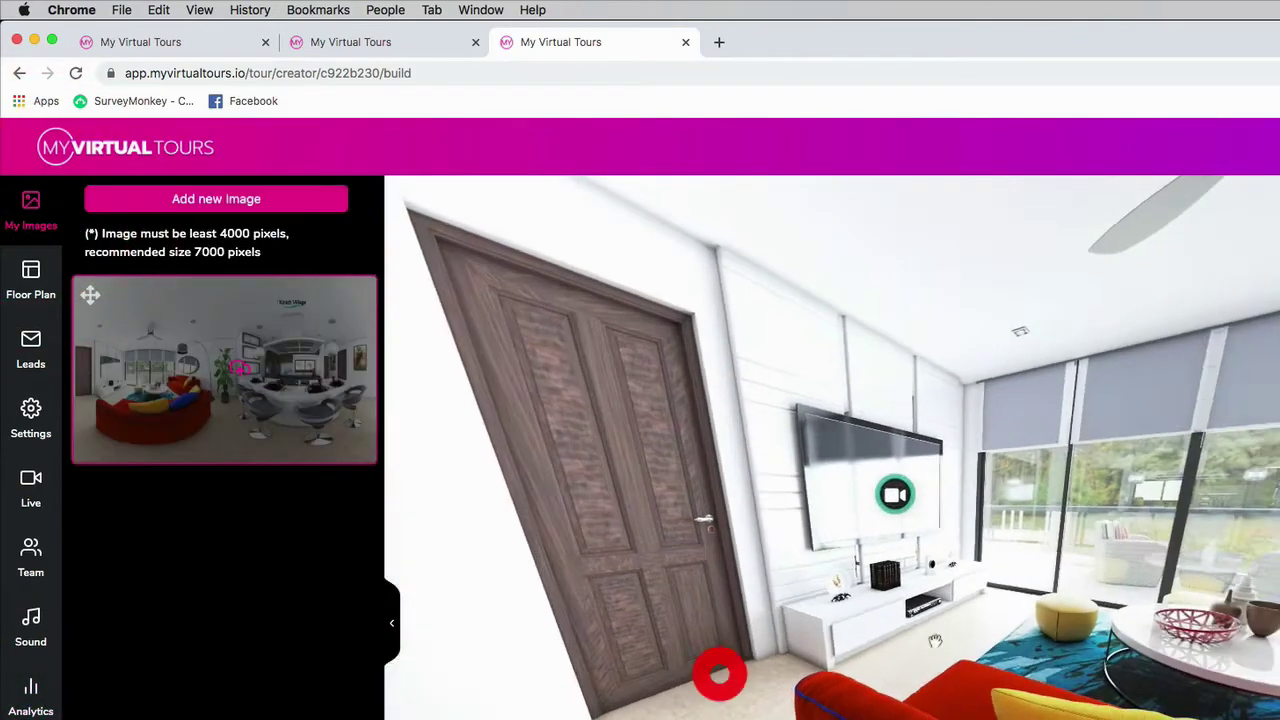
left_click_drag(936, 641, 766, 560)
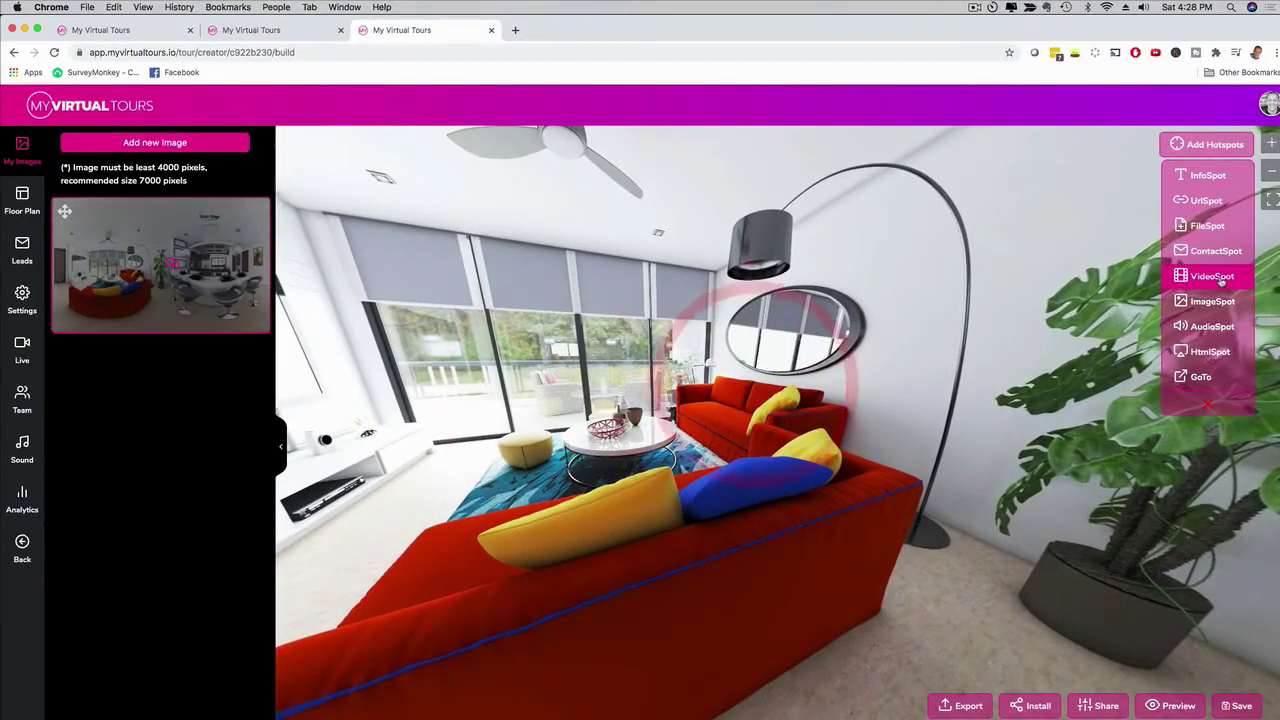
left_click(1204, 176)
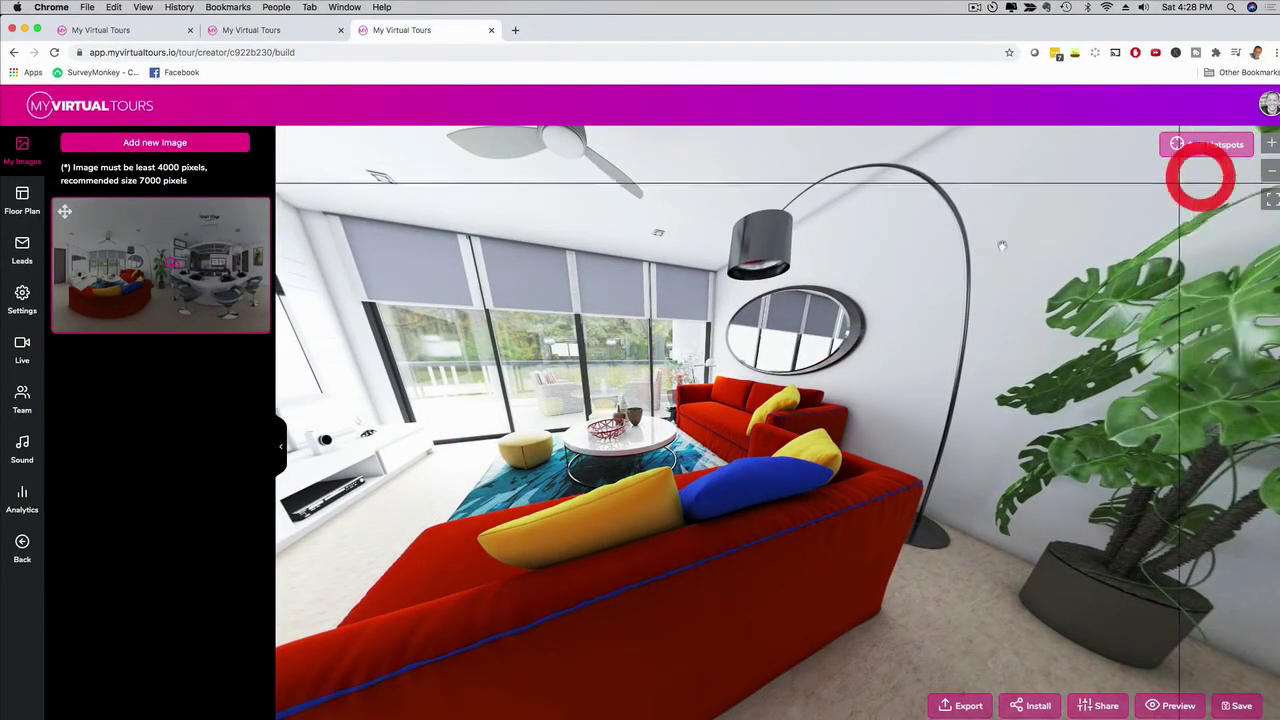
left_click(562, 406)
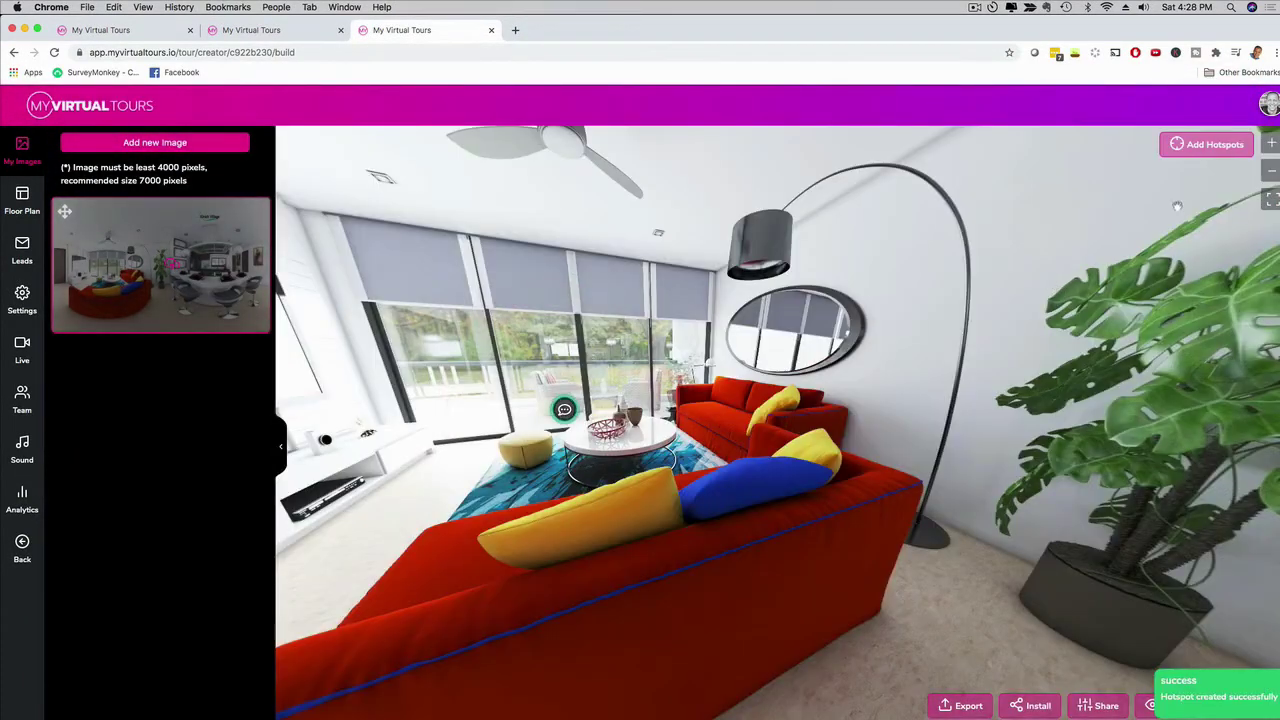
Place an AudioSpot hotspot on the wall between the oval mirror and the arched floor lamp
left_click(1212, 145)
left_click(1208, 323)
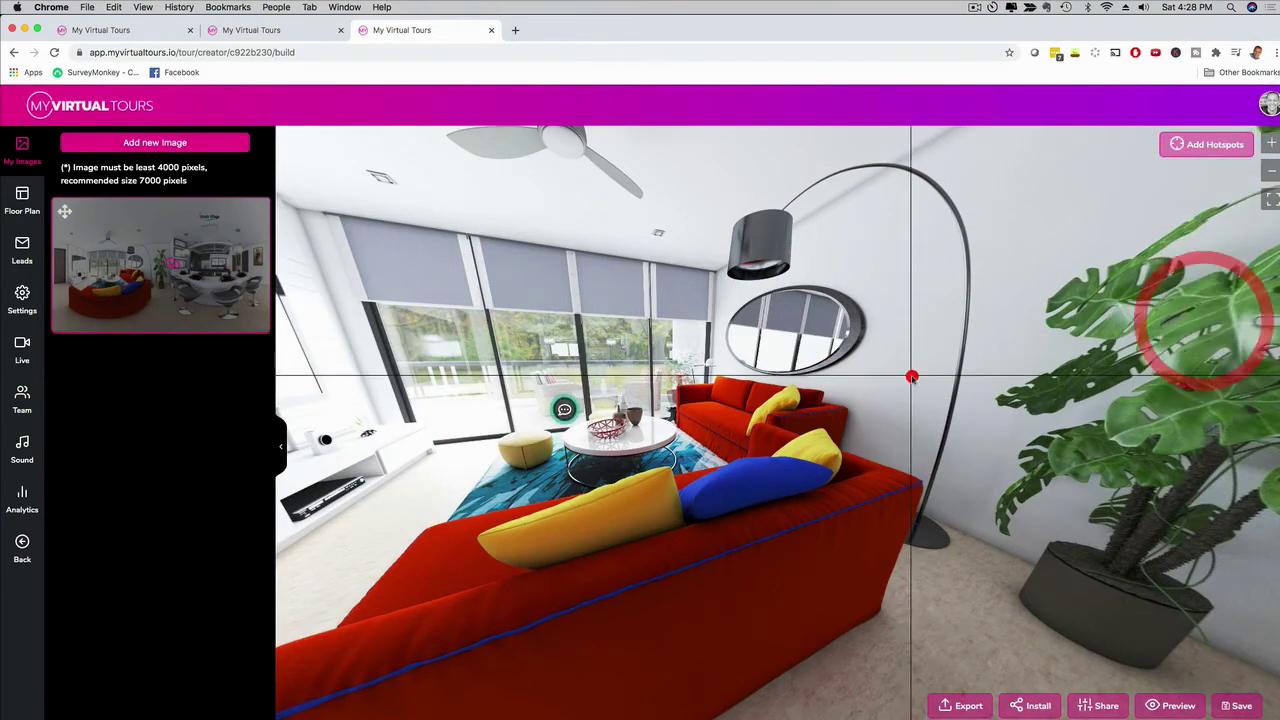
left_click(912, 377)
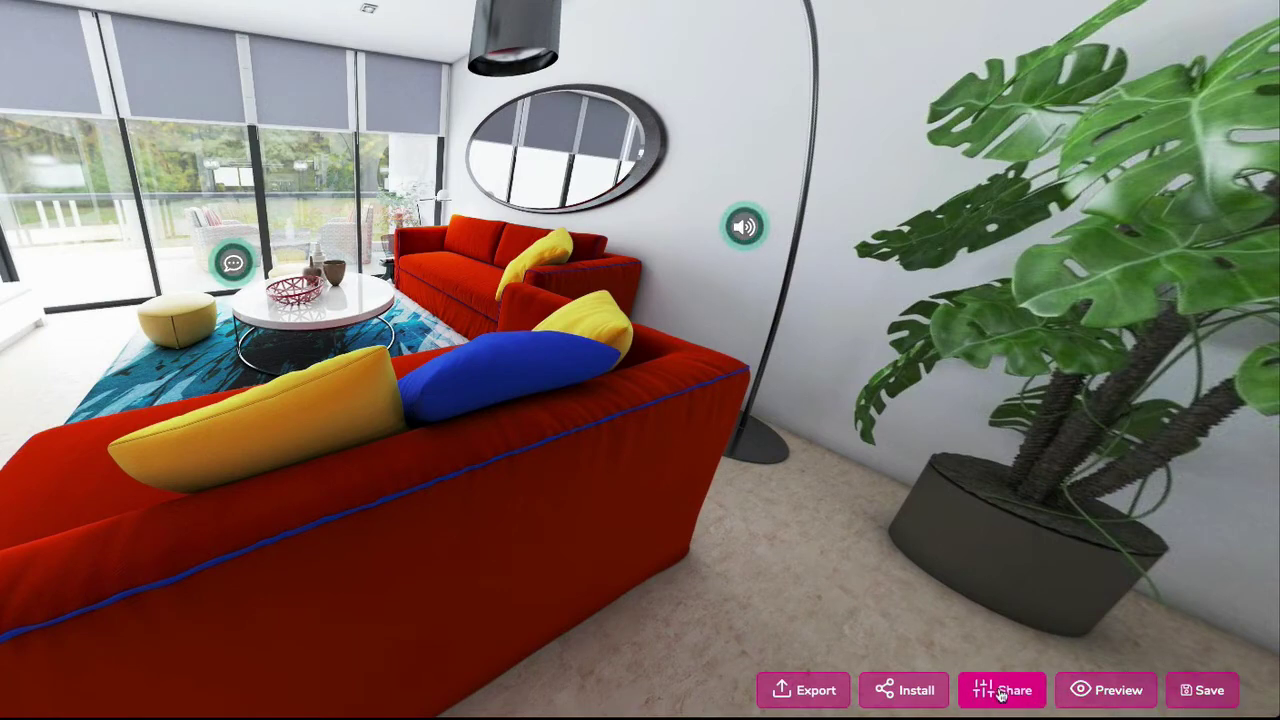
Open the tour's direct link in a new browser tab, dismiss the Subscribe form and look around the living room
left_click(905, 690)
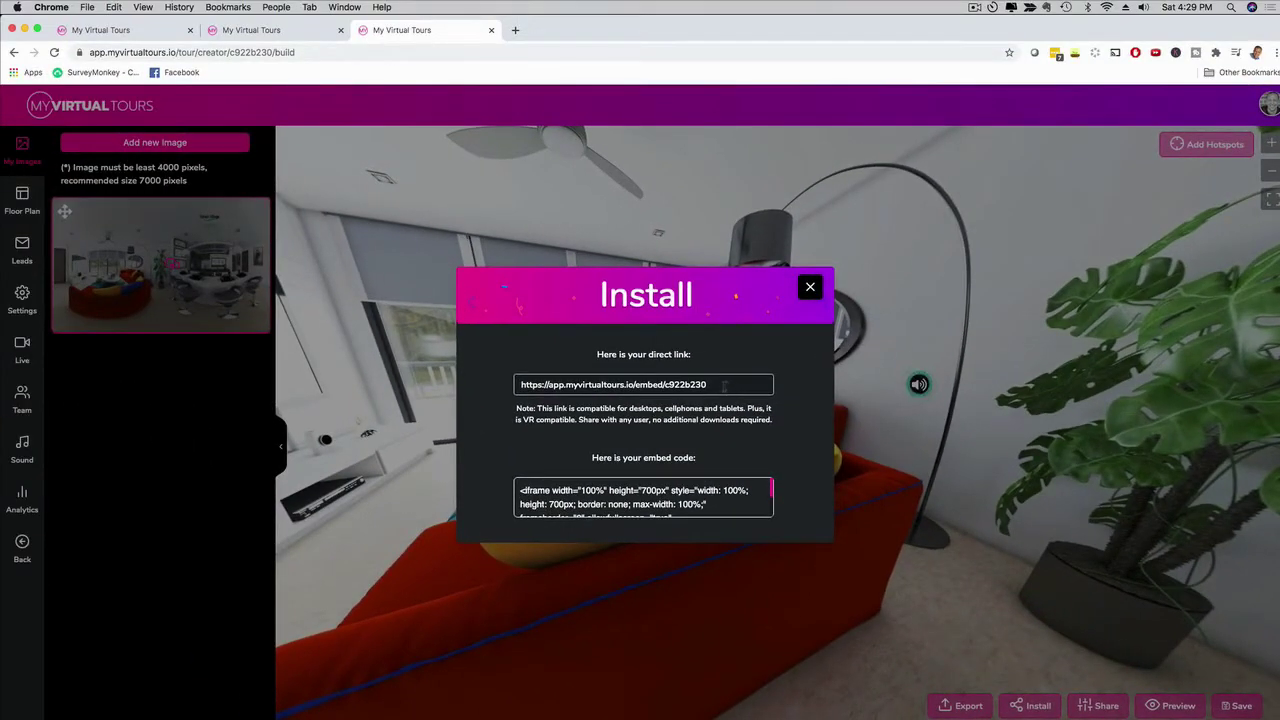
left_click_drag(725, 386, 462, 388)
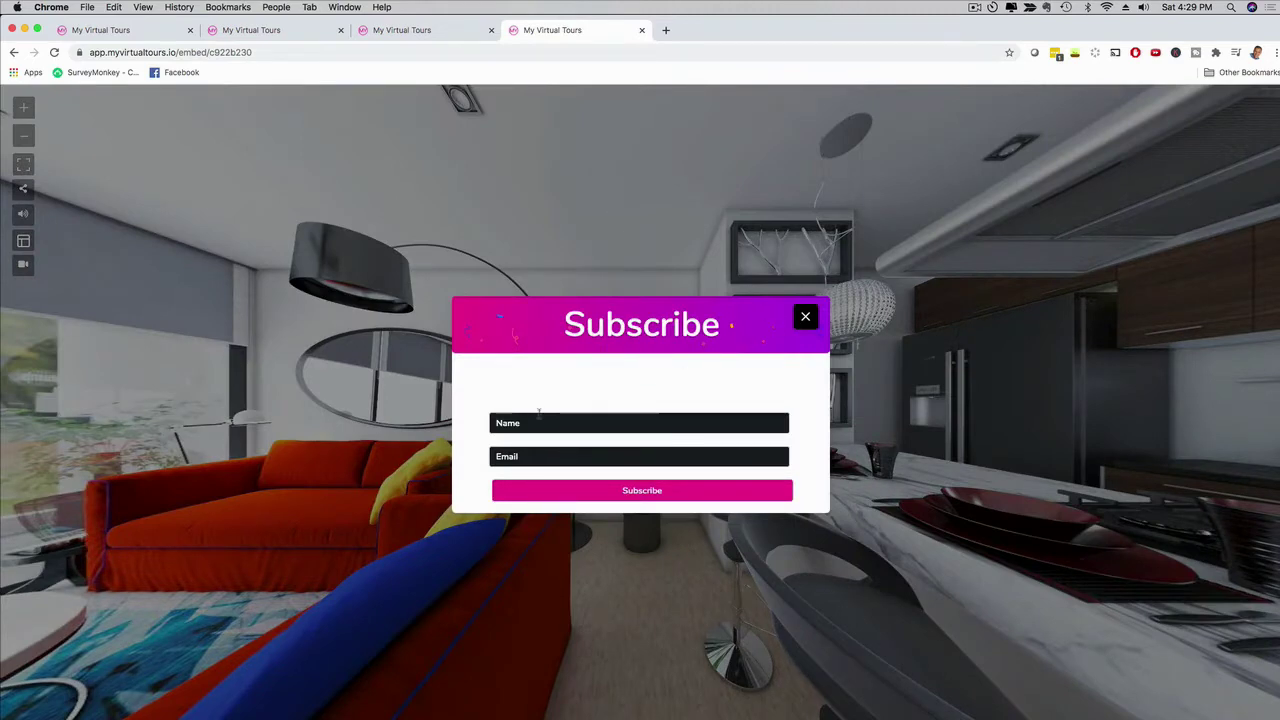
left_click(804, 320)
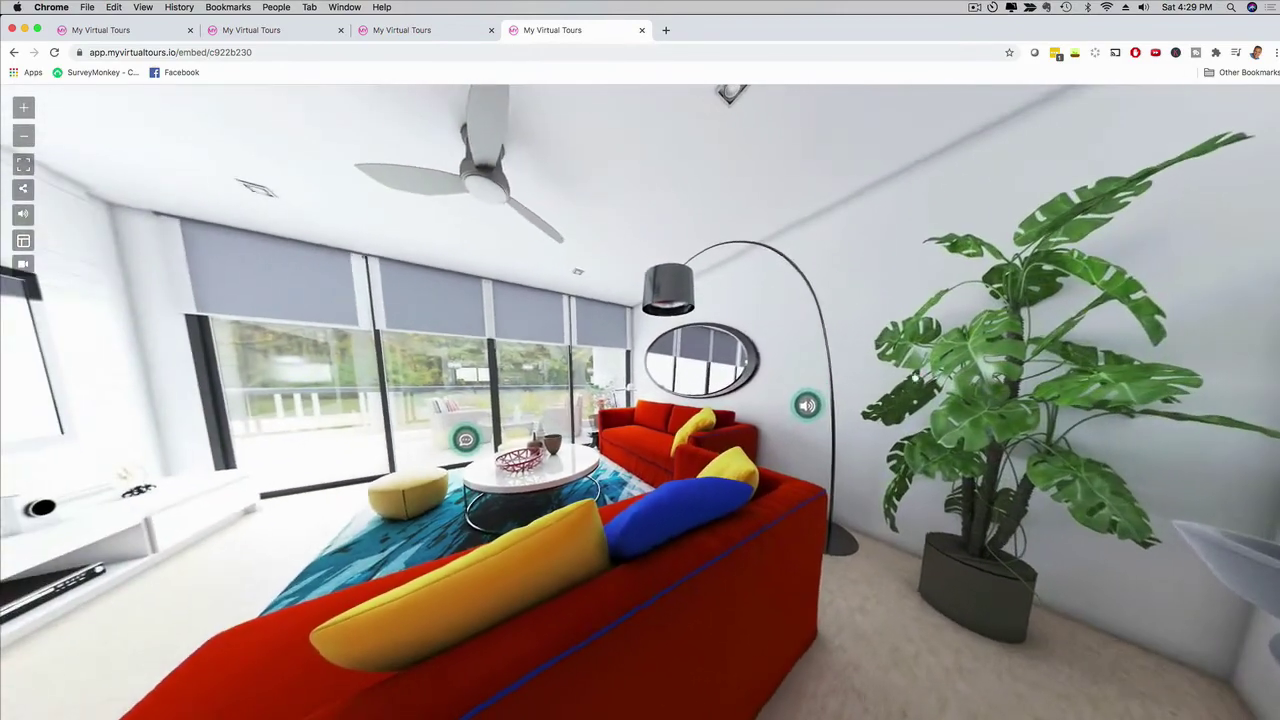
left_click(920, 366)
left_click(696, 462)
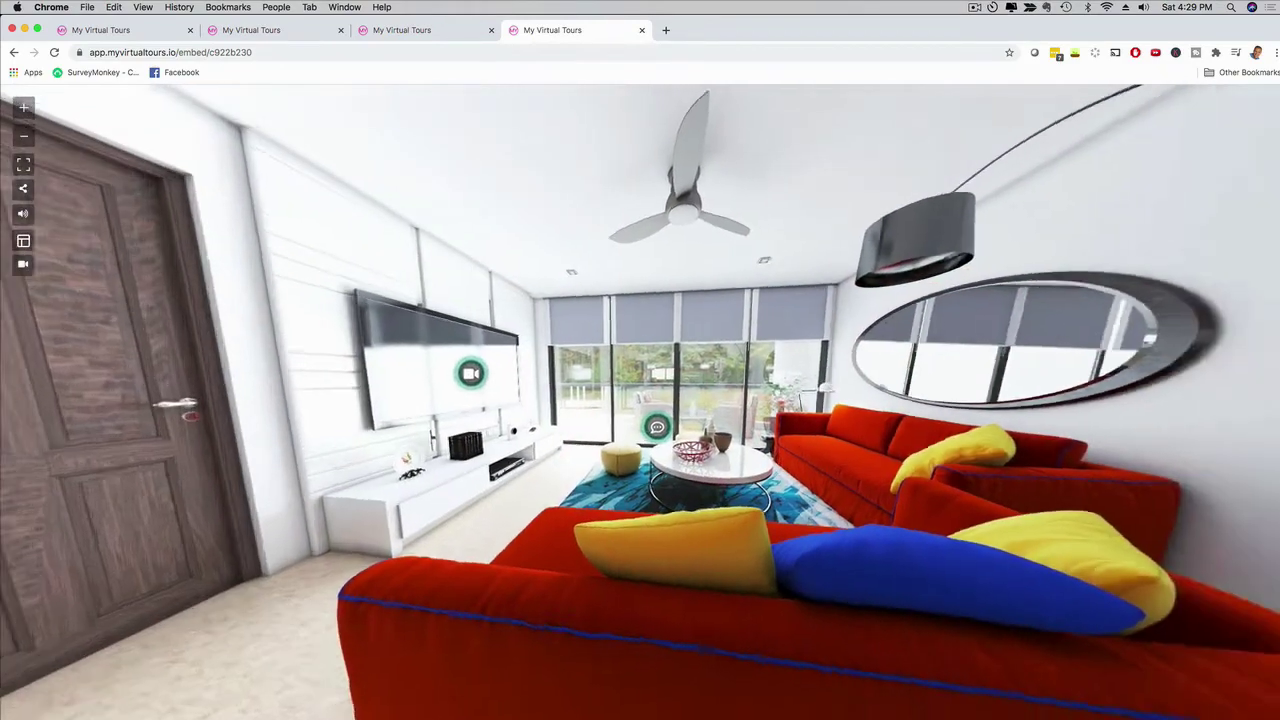
left_click(748, 371)
Return to the tour builder and close the Install window
left_click(418, 33)
left_click(811, 288)
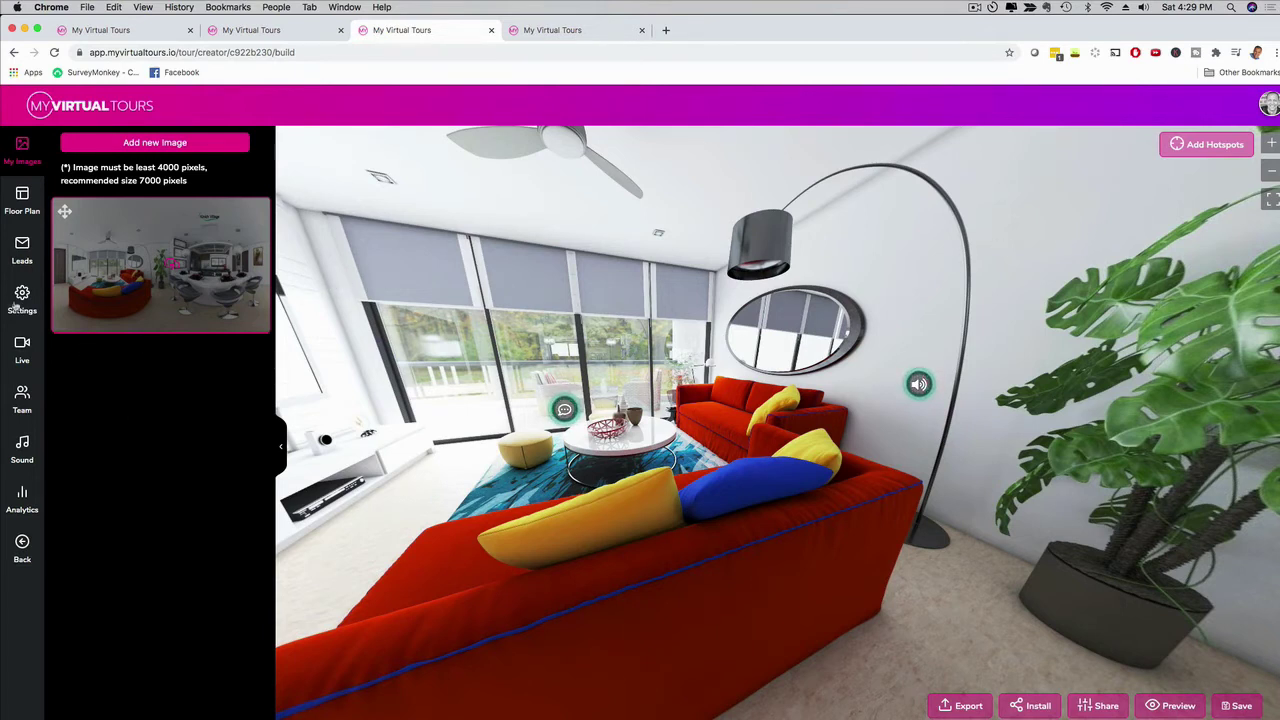
left_click_drag(405, 310, 731, 337)
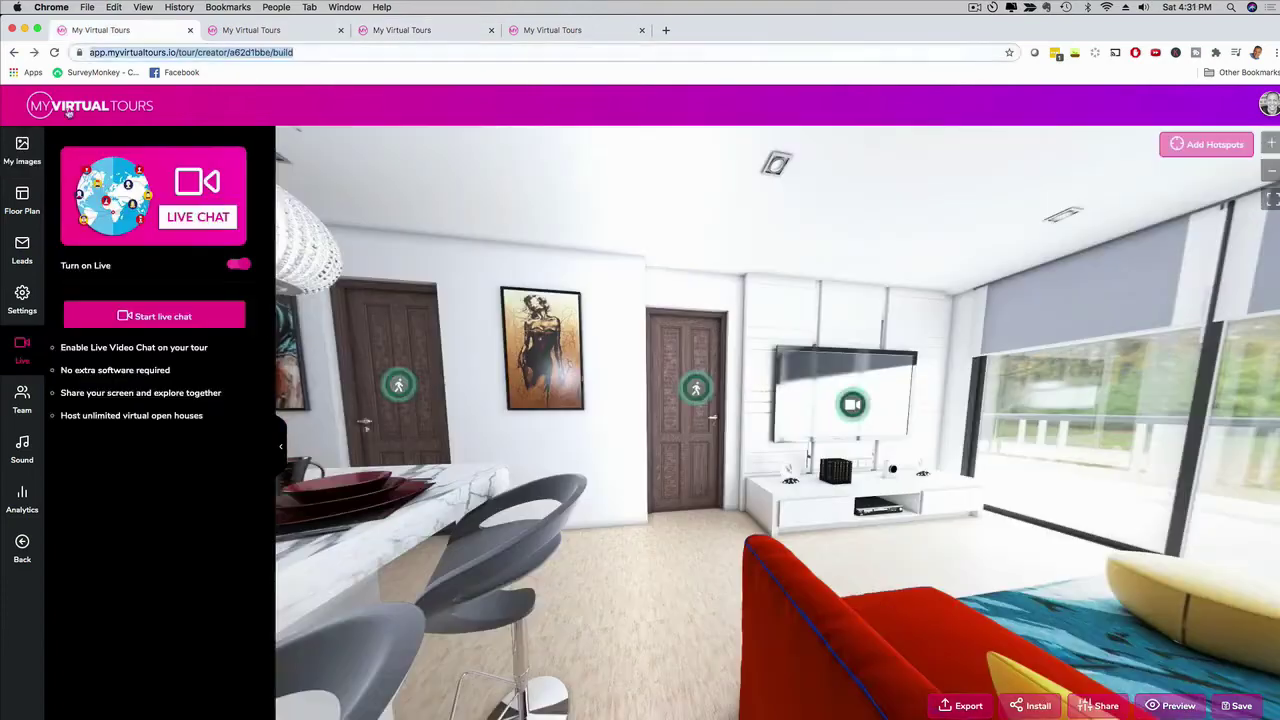
Go to the account dashboard from the first tour's tab and examine the available integrations
left_click(65, 106)
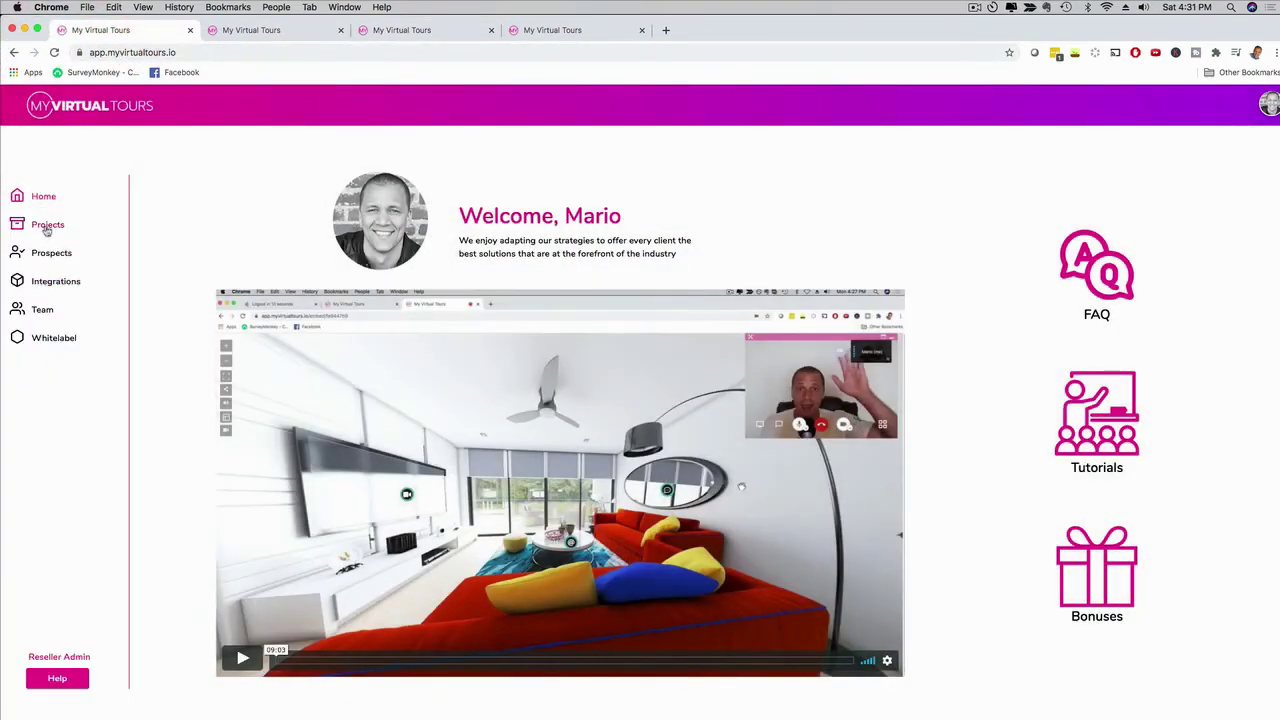
left_click(42, 287)
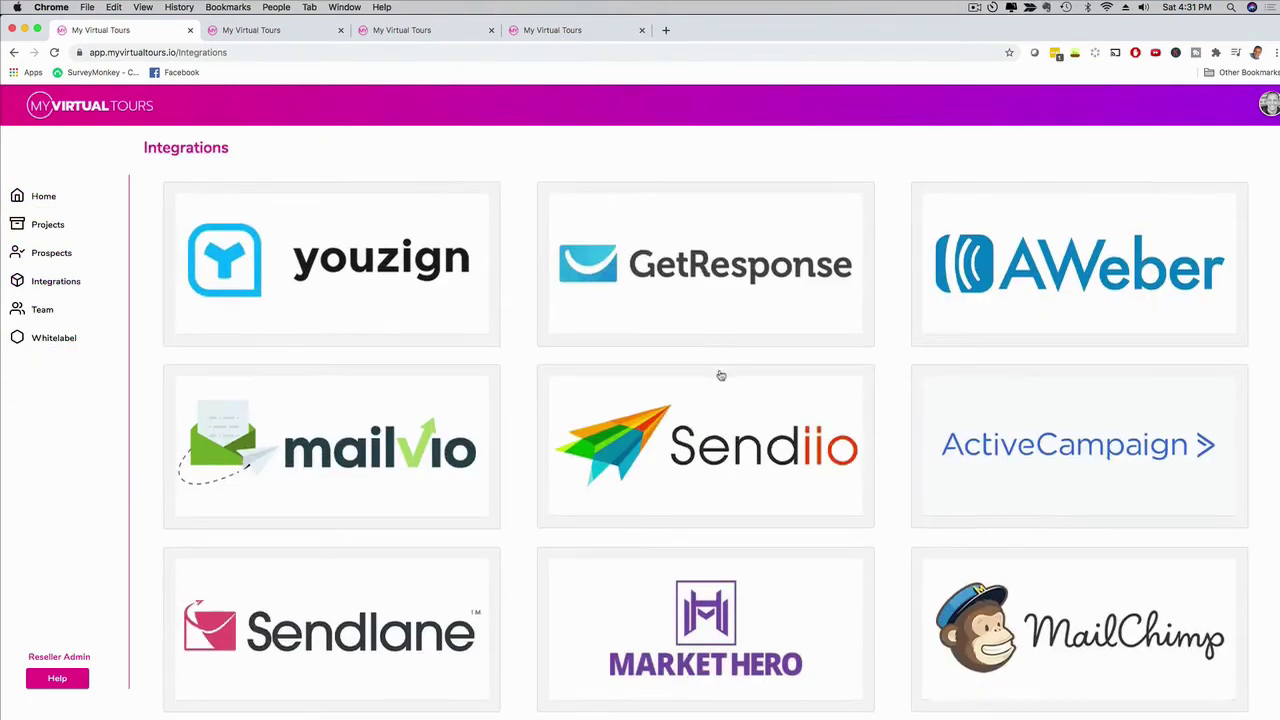
scroll(708, 375, "down", 4)
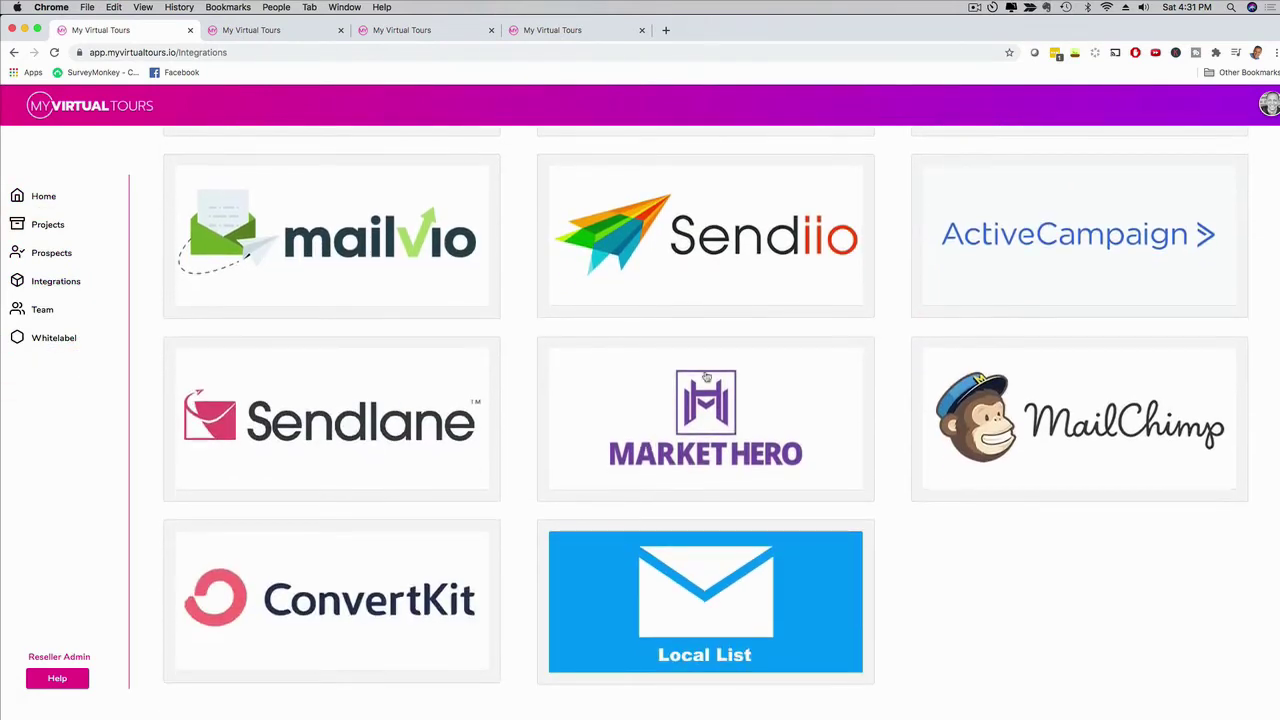
scroll(690, 370, "up", 5)
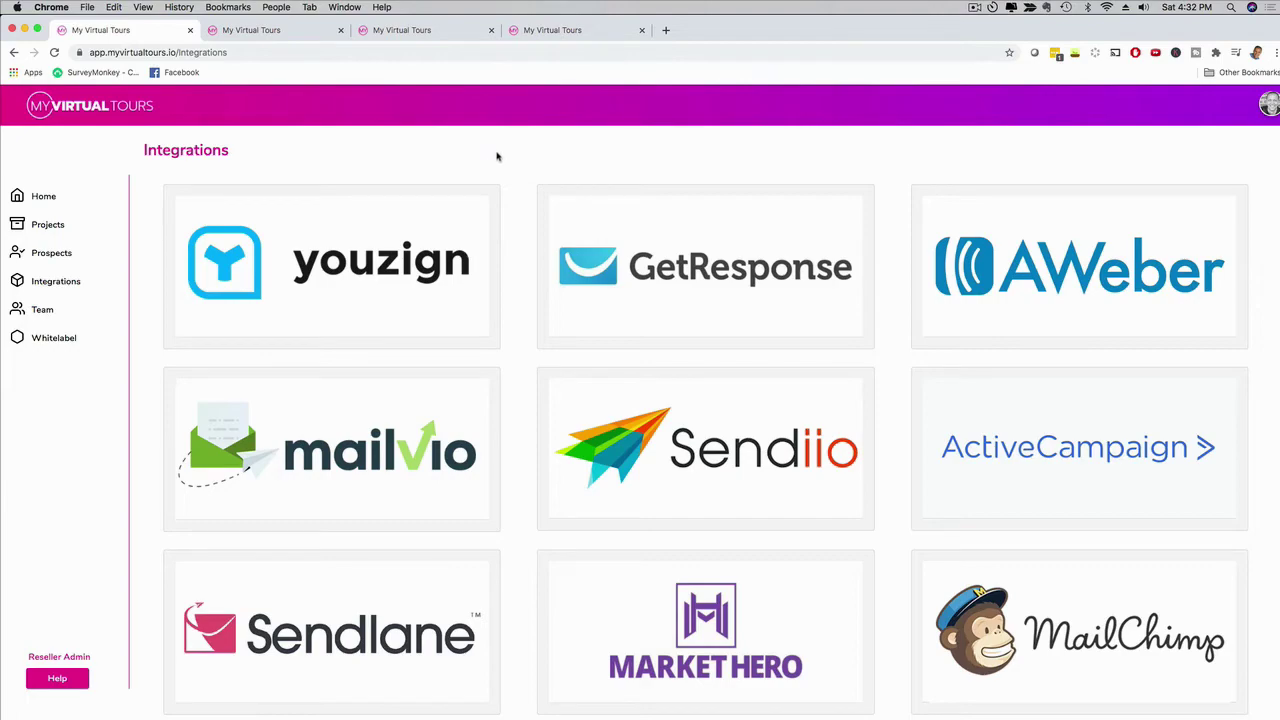
Return to the new tour's builder and look around the 360° scene up to the TV wall and its hotspots
left_click(423, 31)
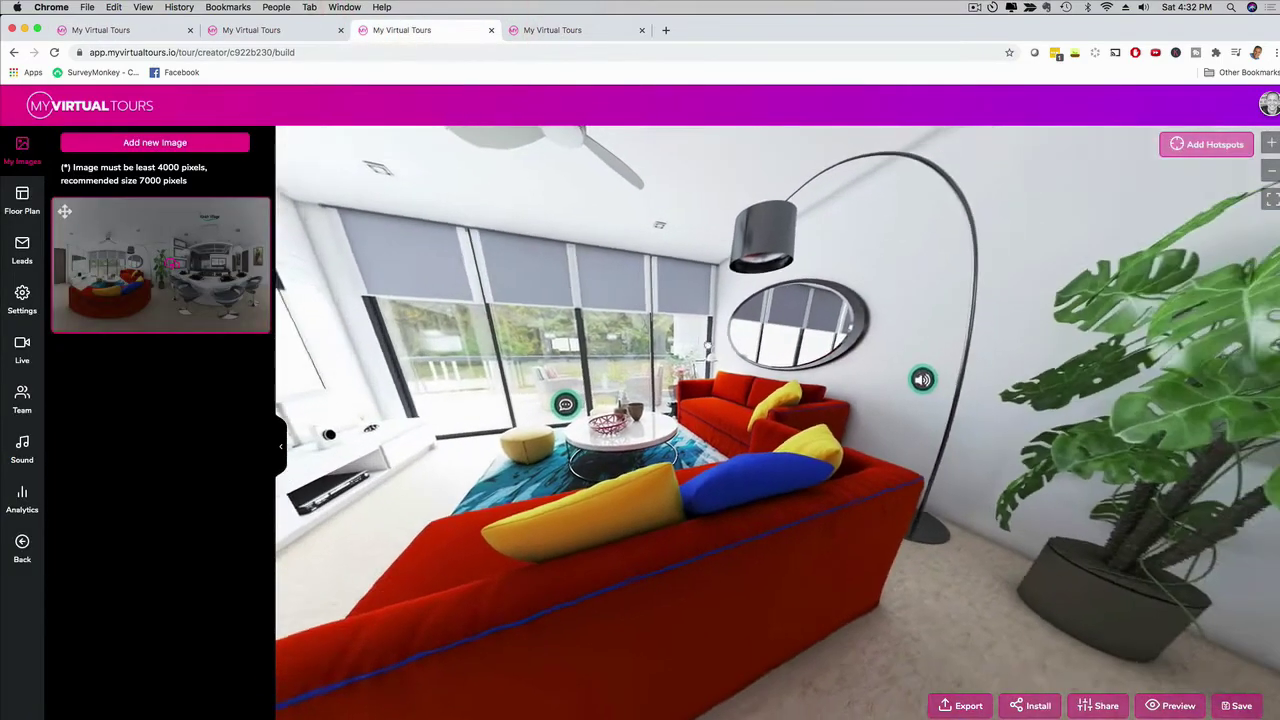
left_click_drag(708, 345, 700, 337)
left_click_drag(905, 340, 665, 332)
left_click_drag(806, 323, 469, 328)
left_click_drag(708, 333, 535, 336)
left_click_drag(694, 309, 350, 398)
left_click_drag(466, 394, 361, 394)
left_click_drag(823, 485, 821, 485)
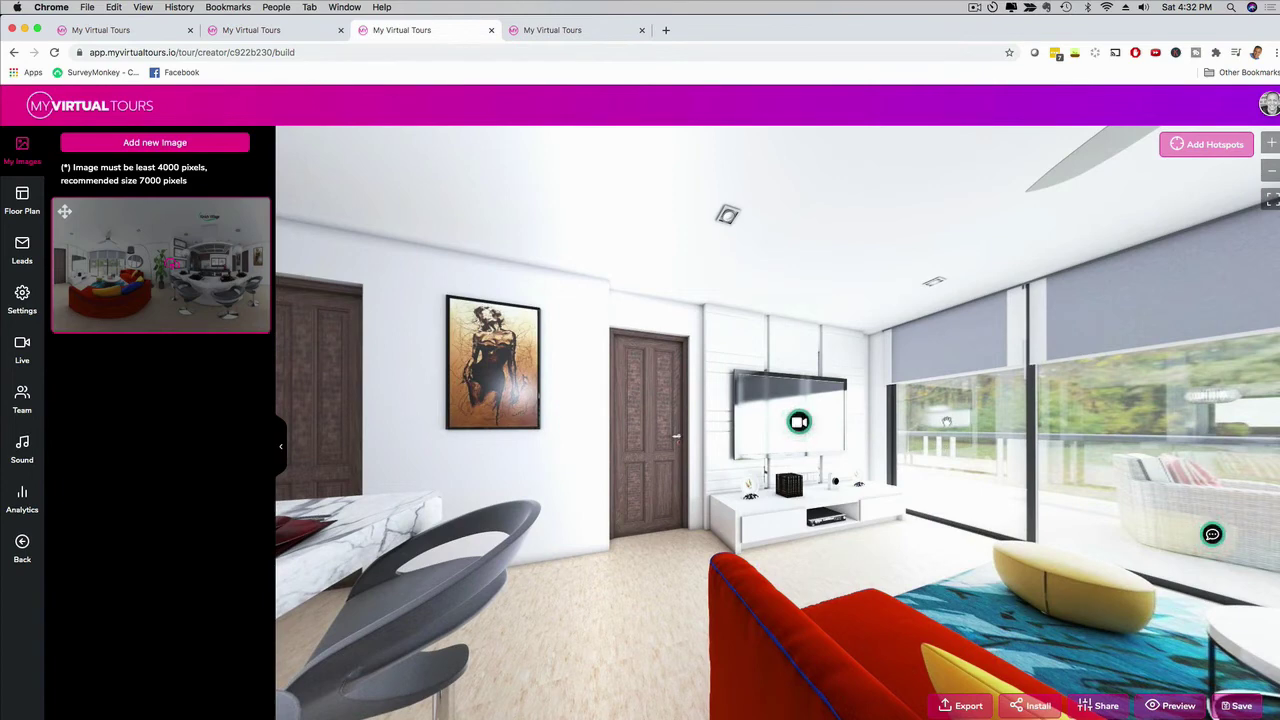
left_click_drag(946, 424, 836, 431)
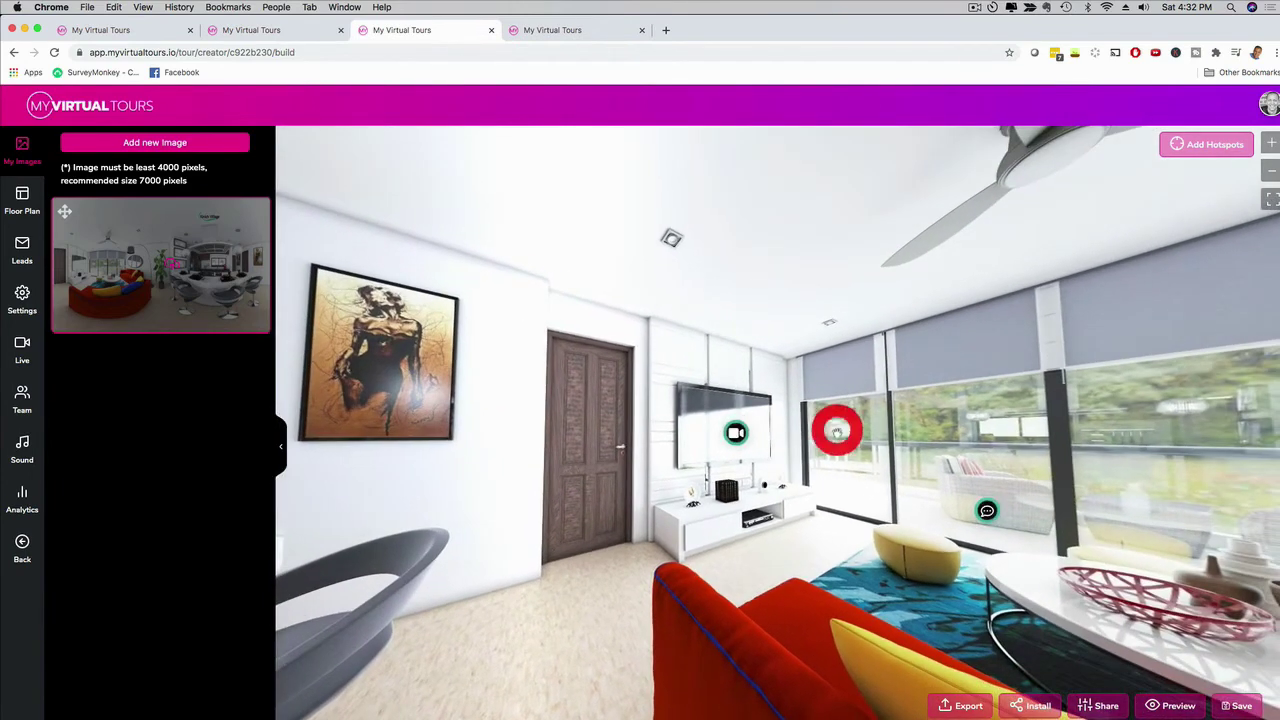
Bring up the tour's live chat options and look around the living room and kitchen in the scene
left_click(23, 343)
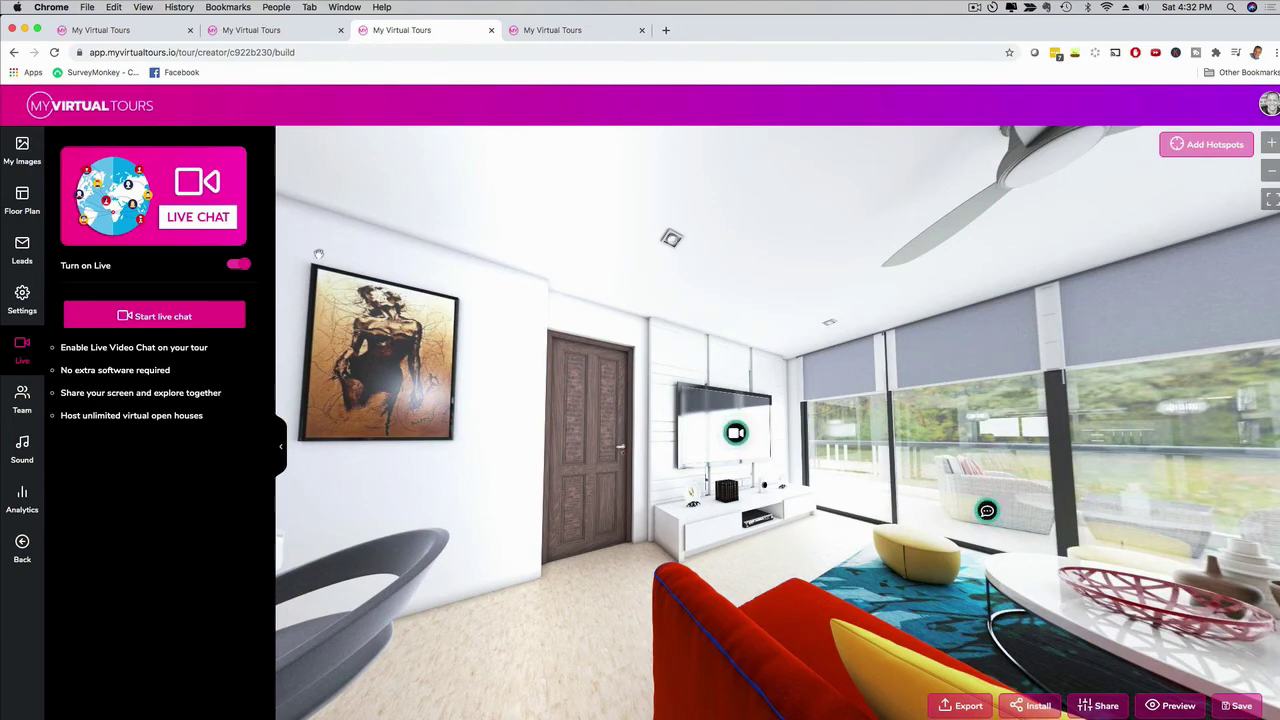
left_click_drag(315, 254, 536, 308)
left_click_drag(323, 286, 719, 311)
left_click(706, 305)
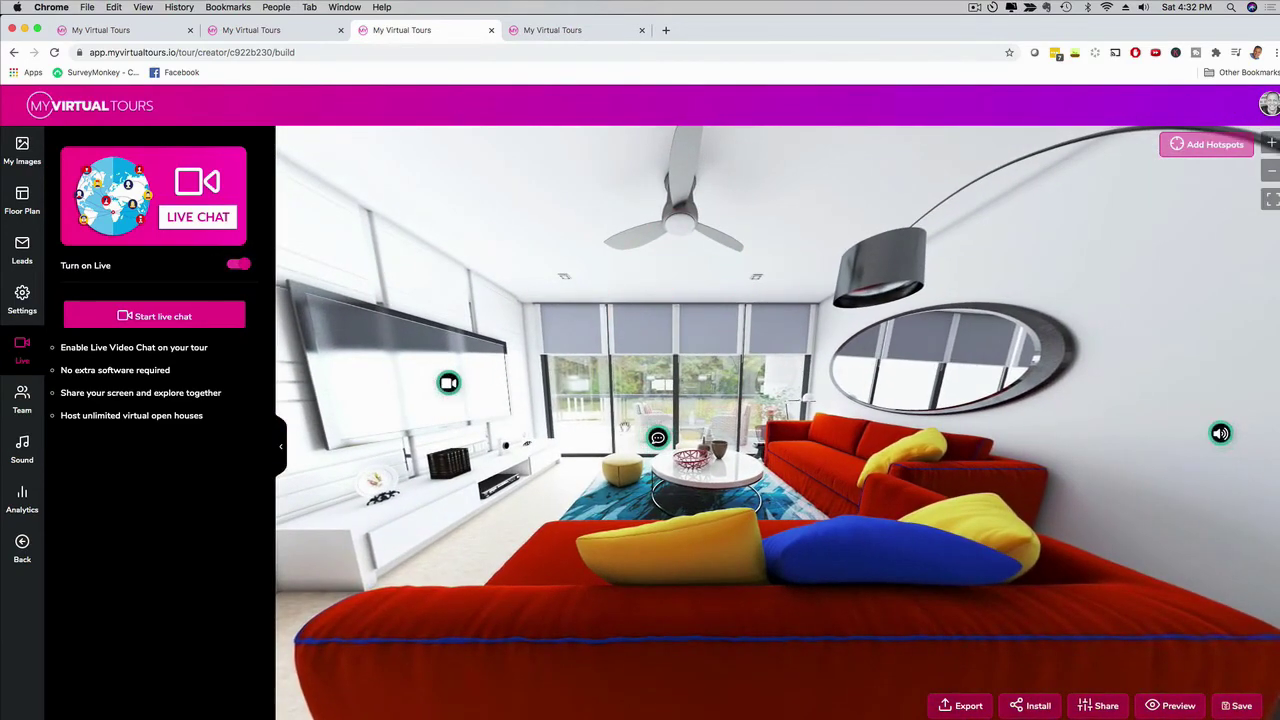
left_click_drag(1040, 443, 856, 418)
left_click_drag(1042, 326, 1139, 336)
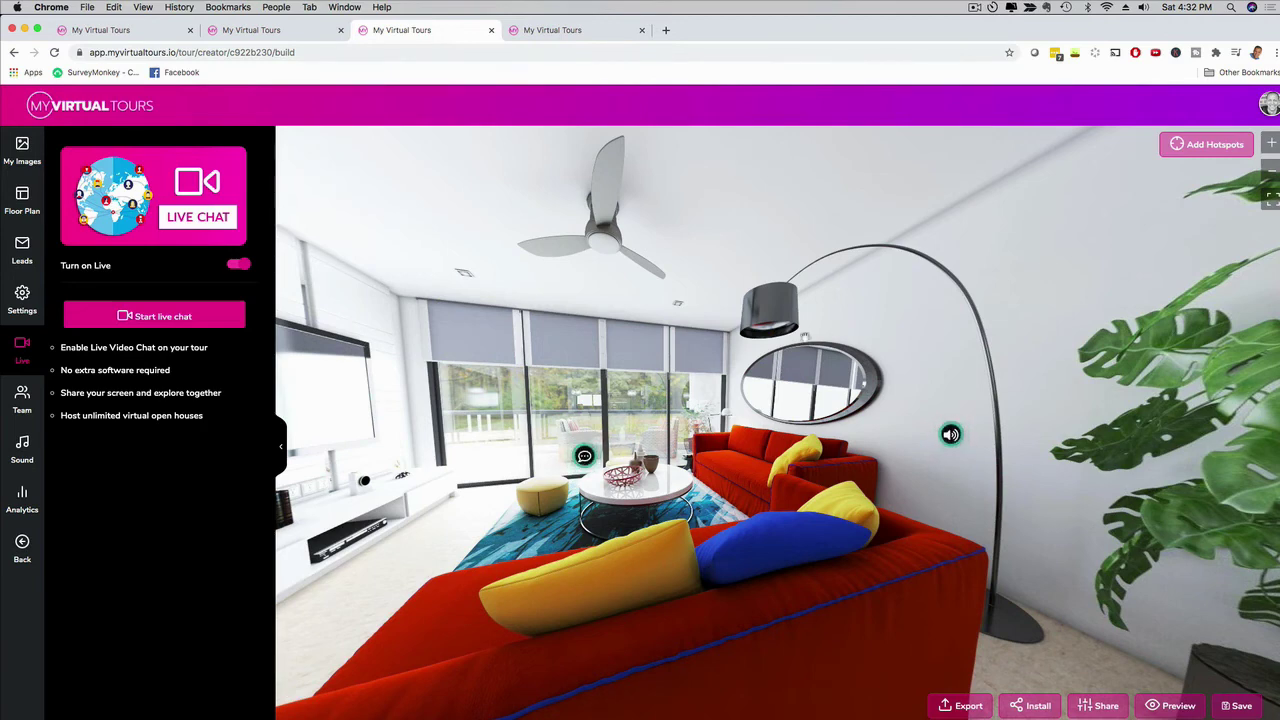
left_click_drag(949, 361, 531, 359)
left_click_drag(731, 395, 621, 405)
left_click_drag(870, 408, 777, 408)
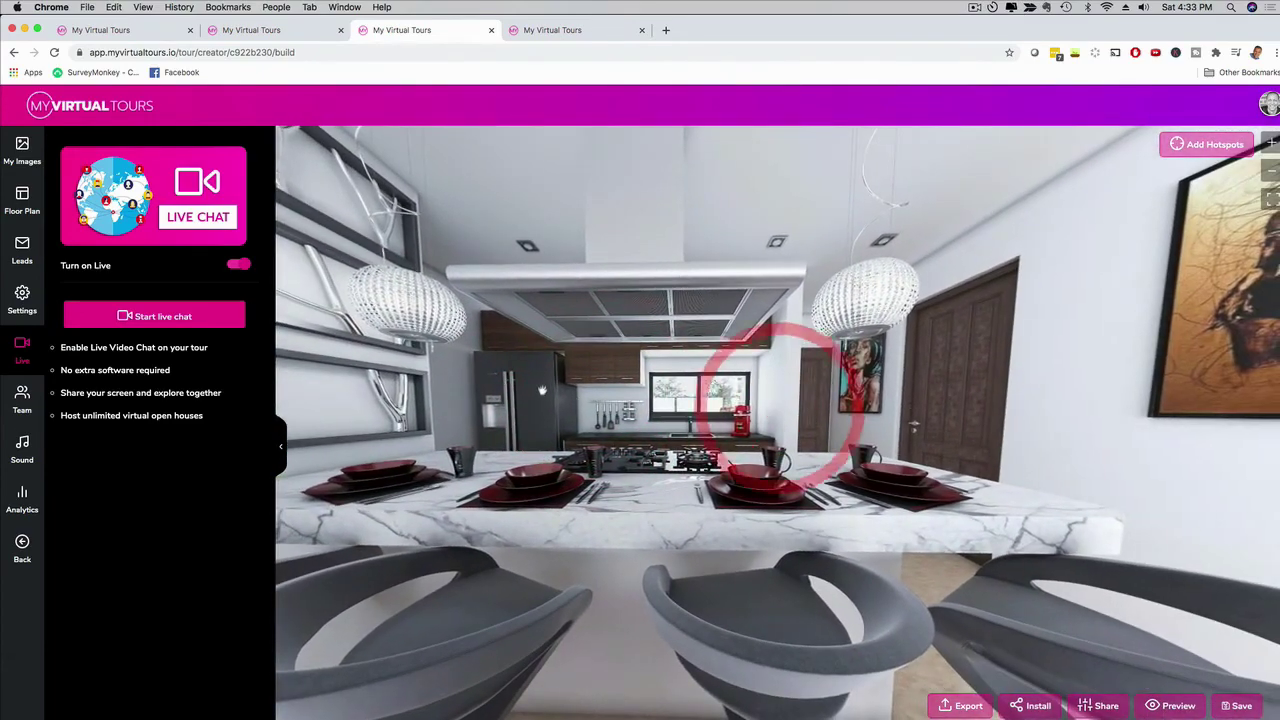